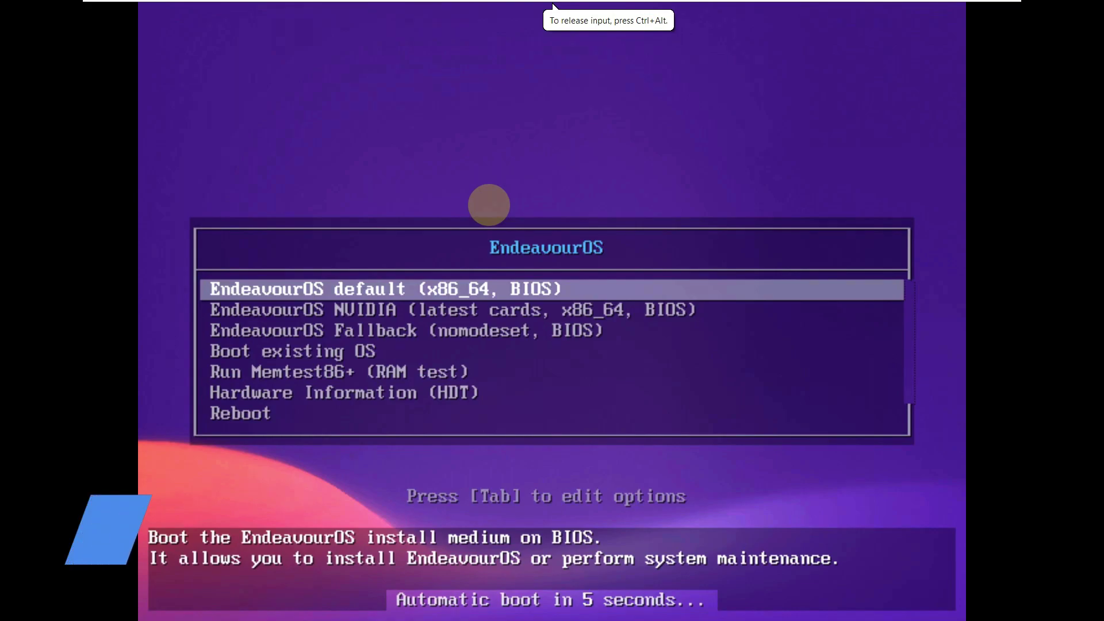
Halt the boot countdown, browse the boot entries, and boot 'EndeavourOS default (x86_64, BIOS)'.
key("Down")
key("Down")
key("Down")
key("Down")
key("Down")
key("Down")
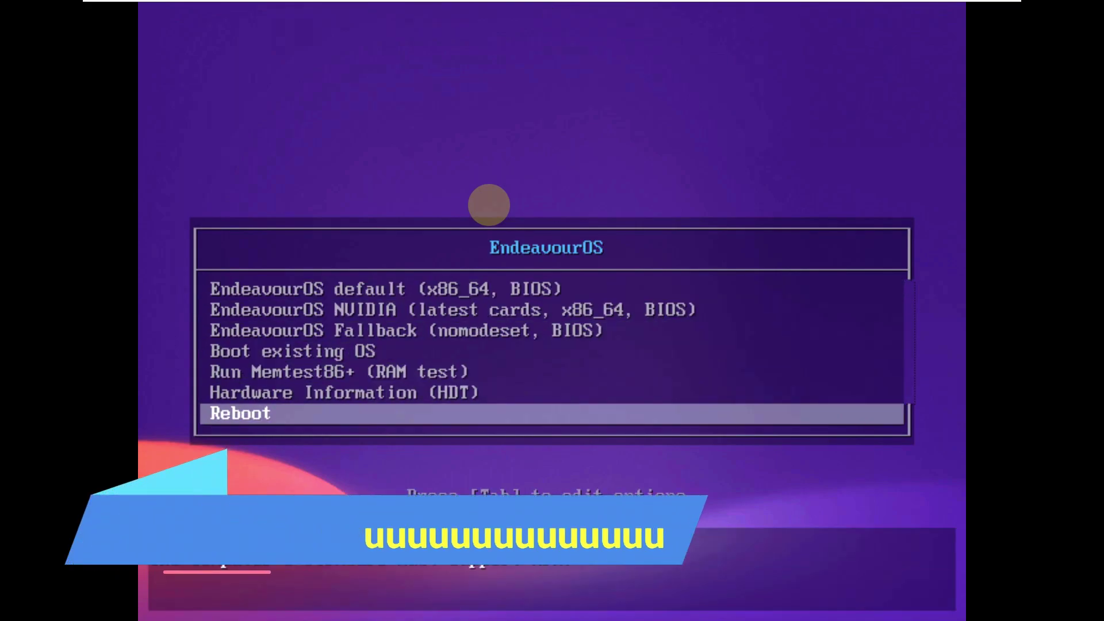
key("Up")
key("Up")
key("Up")
key("Up")
key("Up")
key("Up")
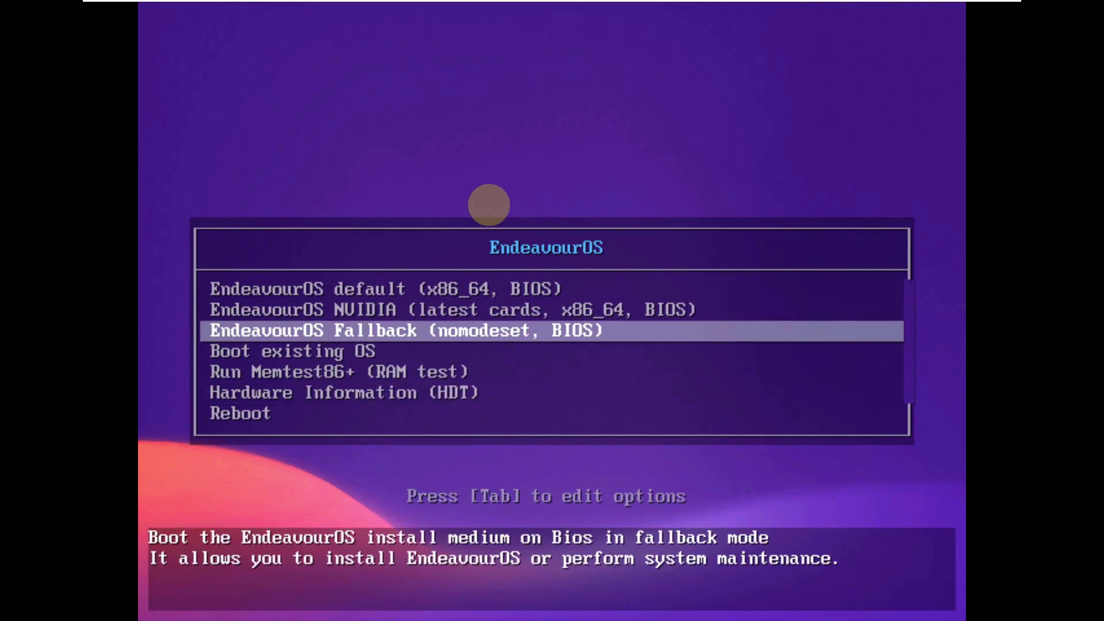
key("Down")
key("Down")
key("Down")
key("Down")
key("Down")
key("Down")
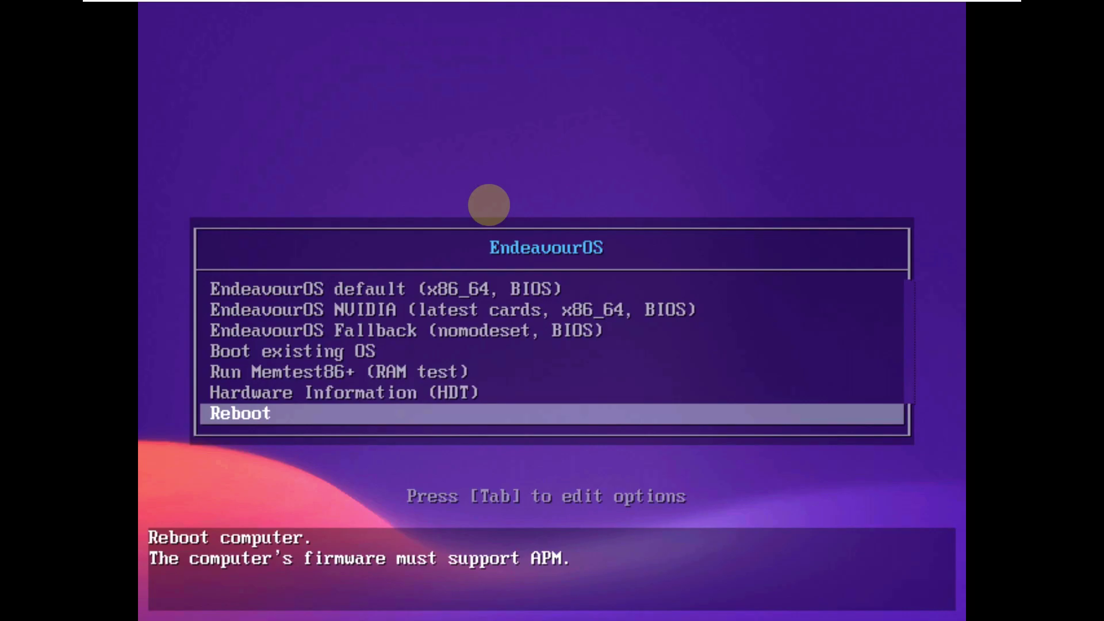
key("Up")
key("Up")
key("Up")
key("Up")
key("Up")
key("Up")
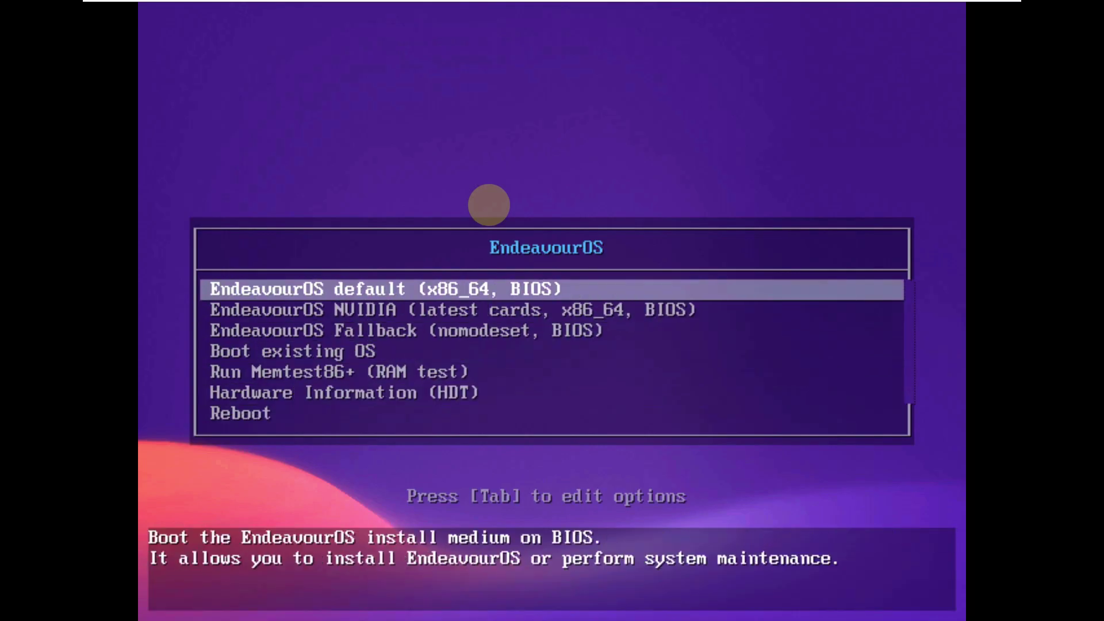
key("Return")
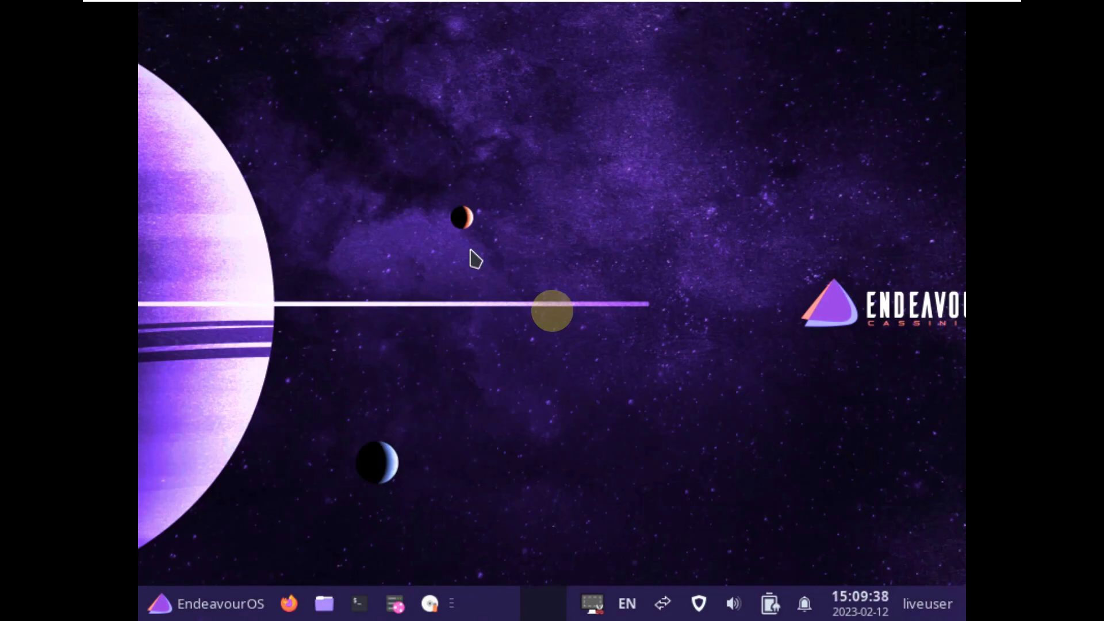
Open Display settings from the desktop context menu, then close them.
left_click(549, 10)
right_click(189, 151)
mouse_move(219, 326)
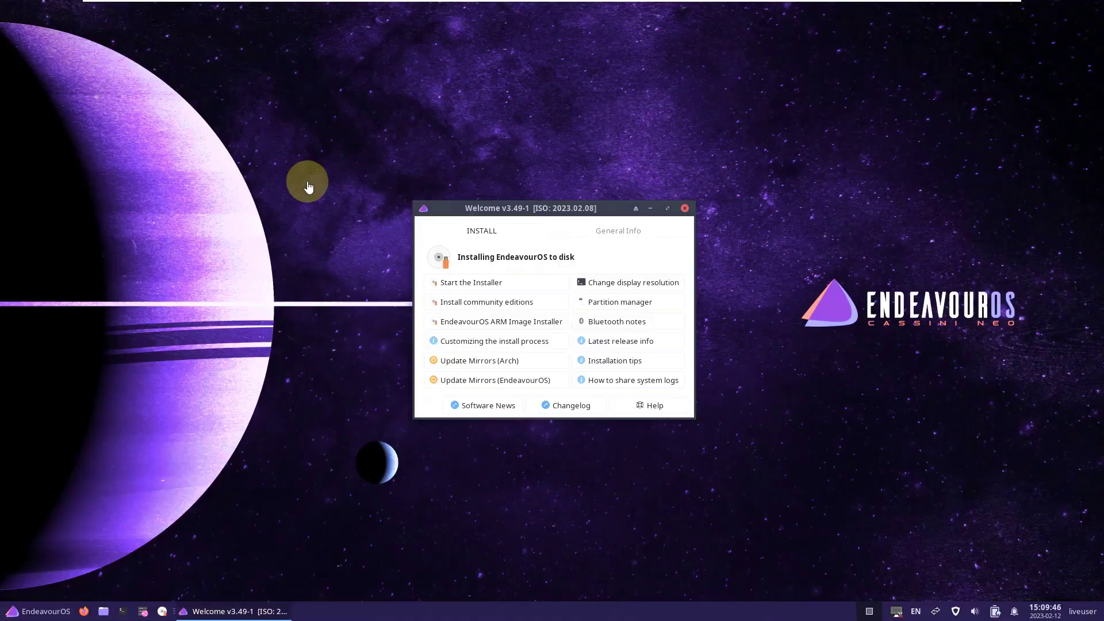
mouse_move(321, 412)
left_click(423, 253)
left_click(728, 414)
Set the Appearance window scaling to 2x.
right_click(191, 187)
mouse_move(233, 360)
mouse_move(328, 449)
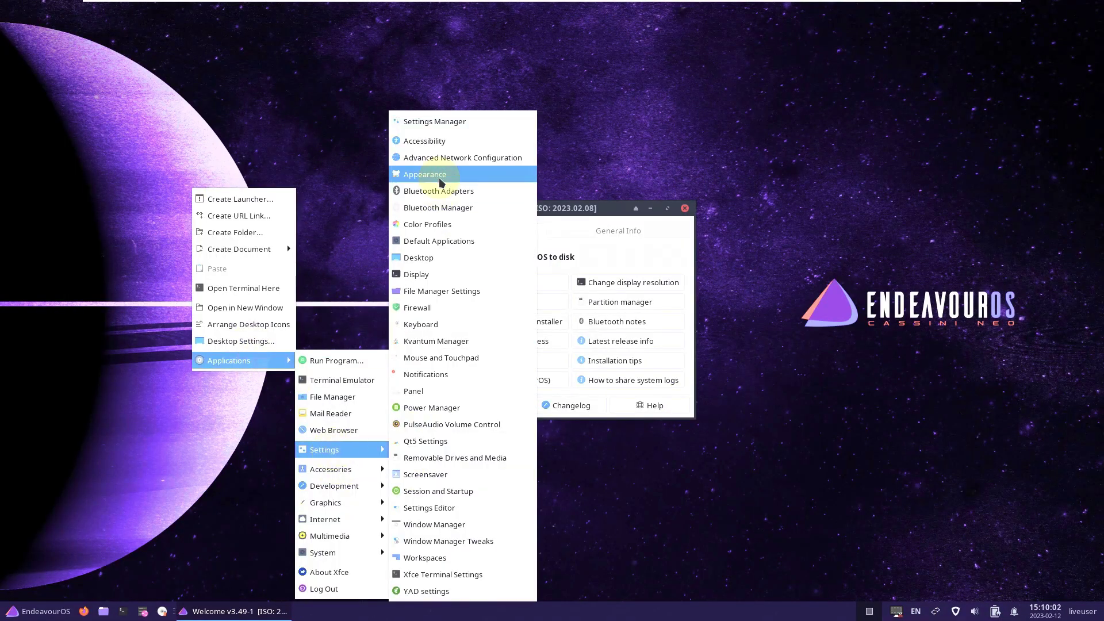
left_click(439, 176)
left_click(552, 168)
left_click(540, 349)
left_click(541, 368)
left_click(889, 8)
Log out to restart the session, then launch Task Manager from the applications menu.
left_click(86, 596)
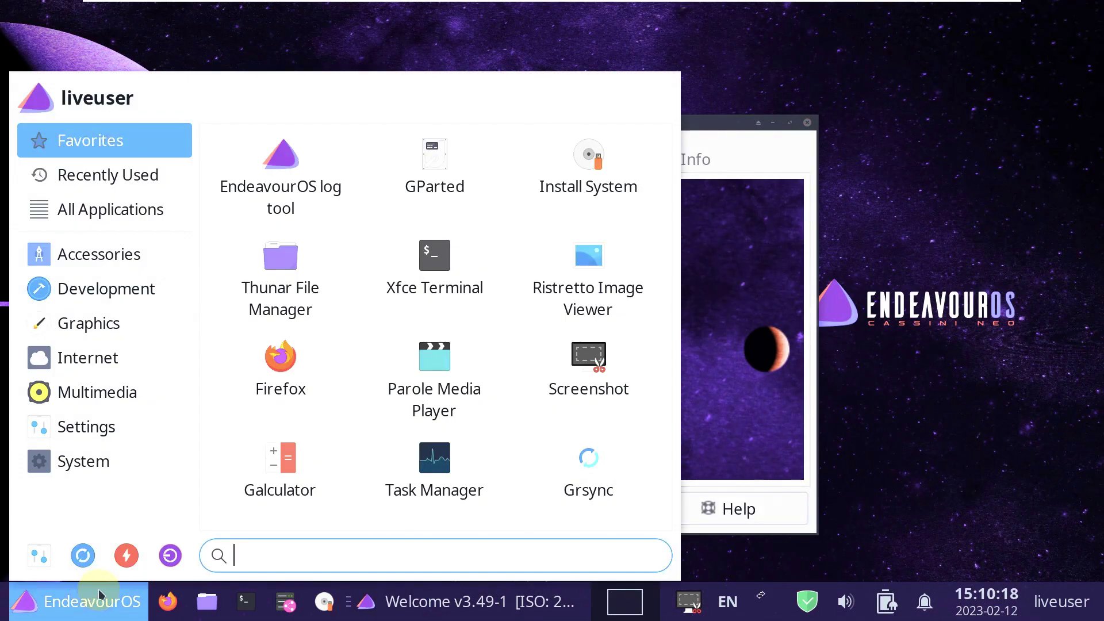
left_click(167, 554)
left_click(493, 270)
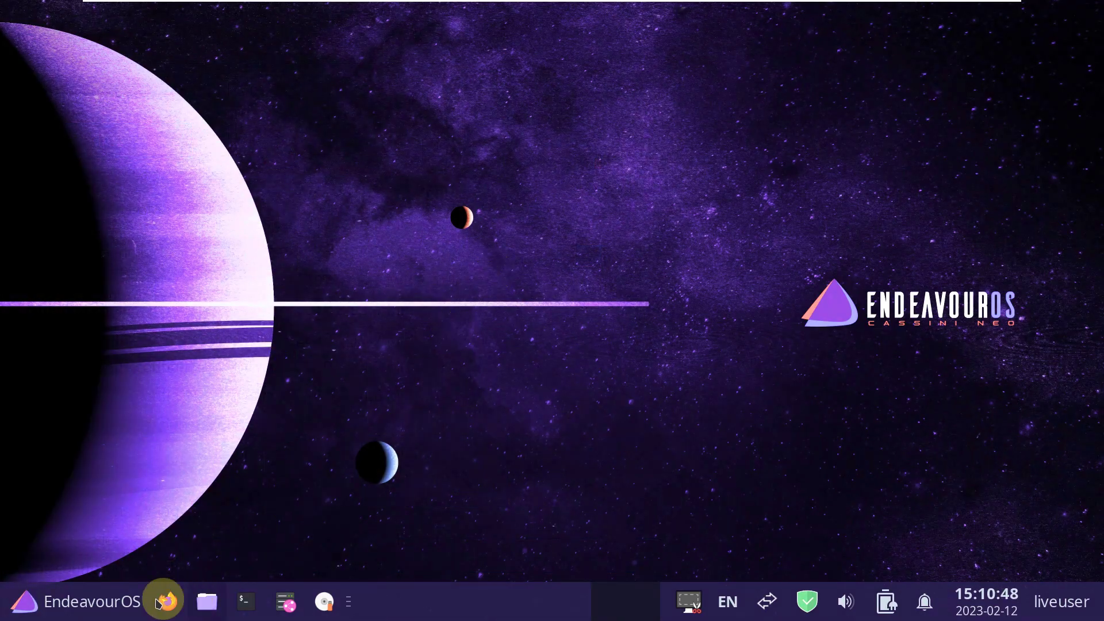
left_click(98, 604)
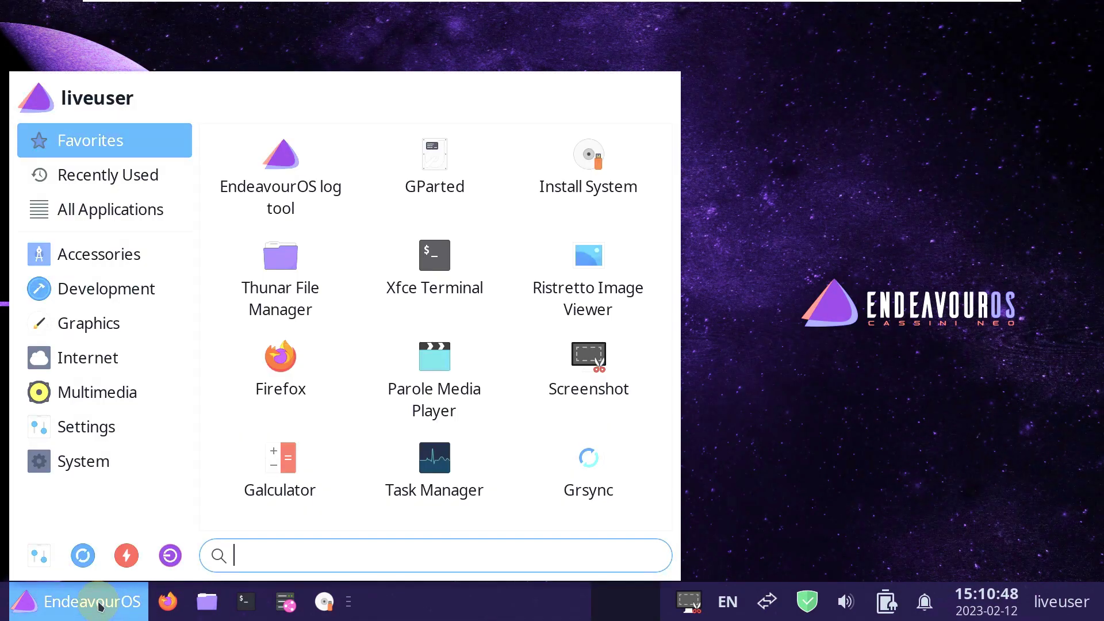
left_click(438, 473)
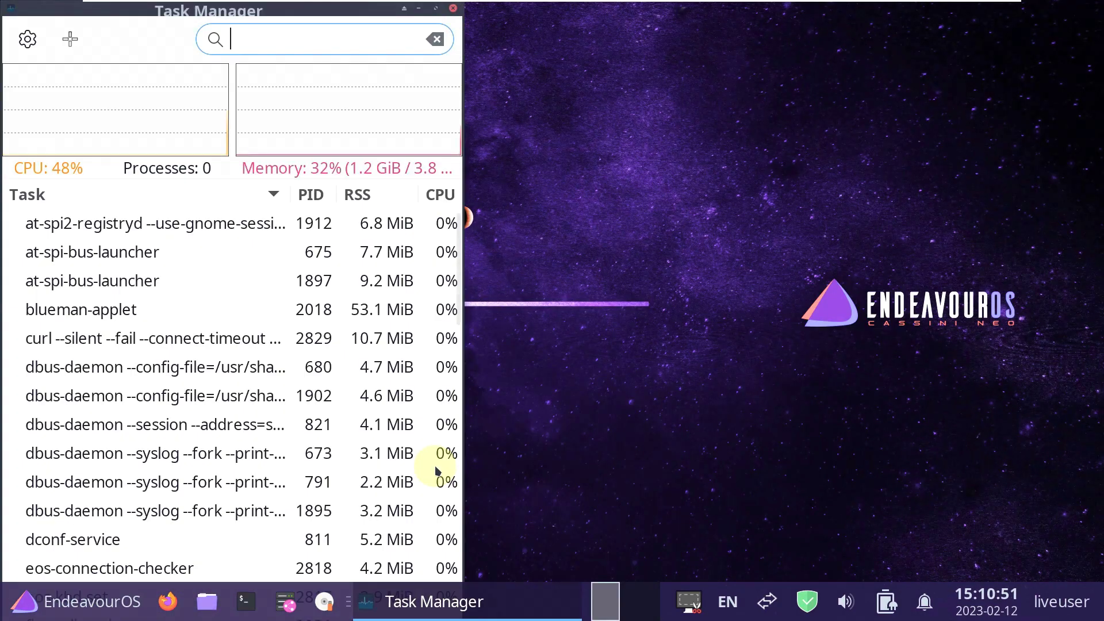
Maximize Task Manager, glance at Welcome's General Info links, and close the Welcome window.
left_click(436, 9)
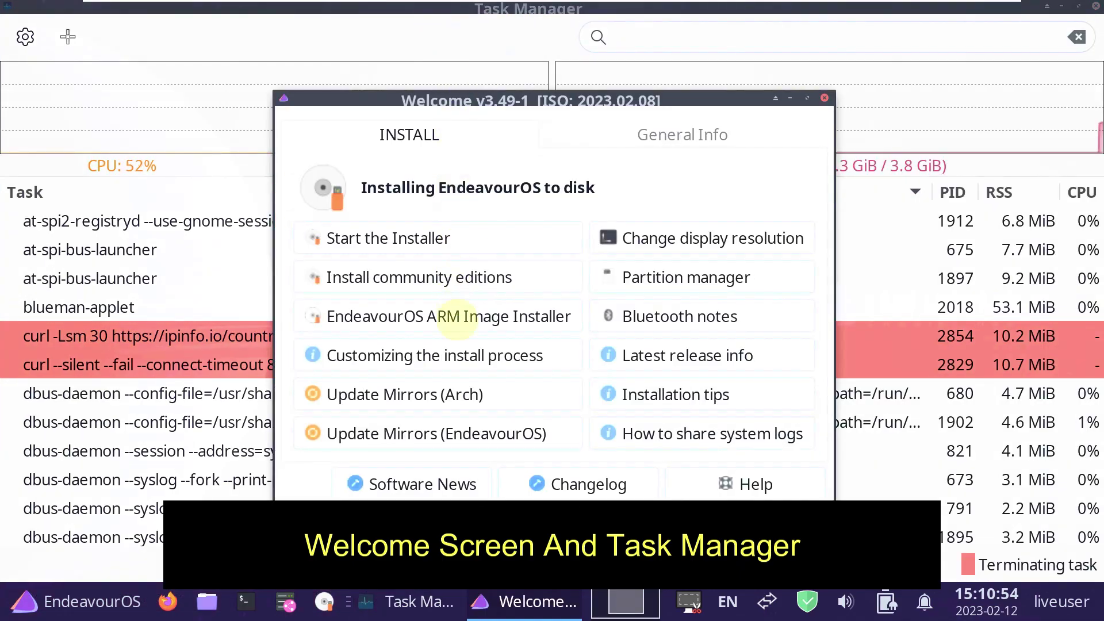
left_click(629, 148)
left_click_drag(575, 99, 674, 115)
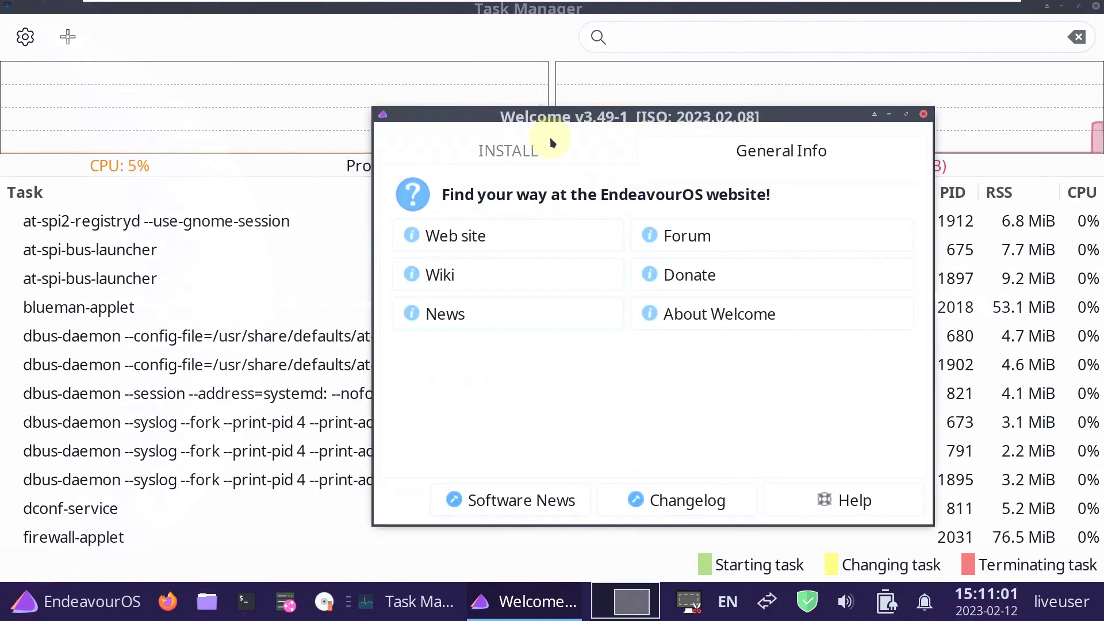
left_click(923, 115)
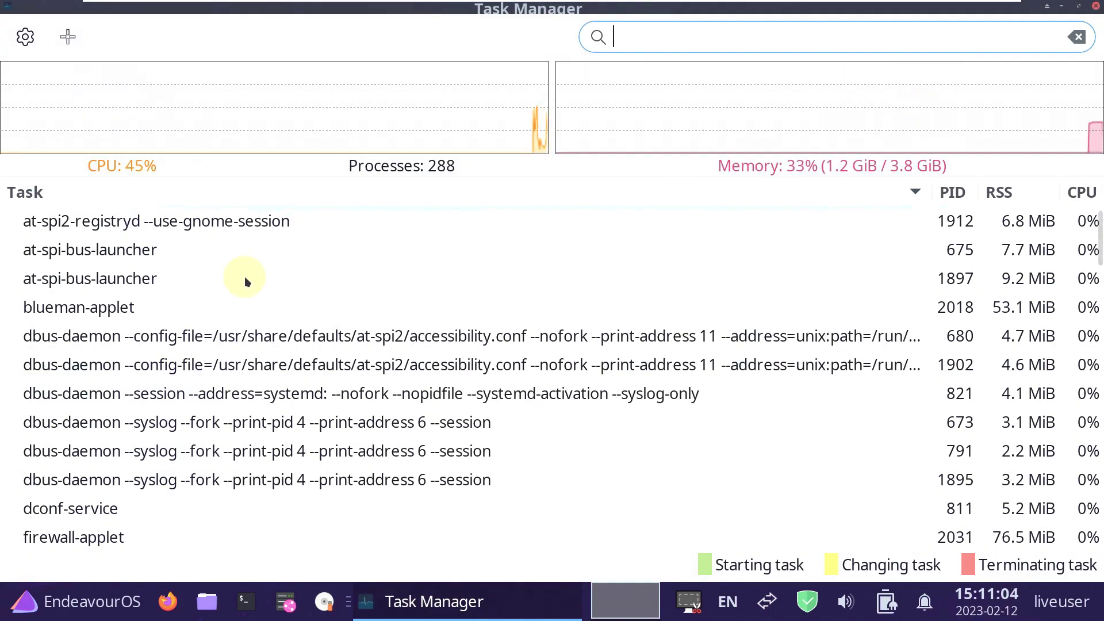
Scroll down and back up through the Task Manager process list.
scroll(247, 280, "down", 1)
scroll(244, 279, "down", 2)
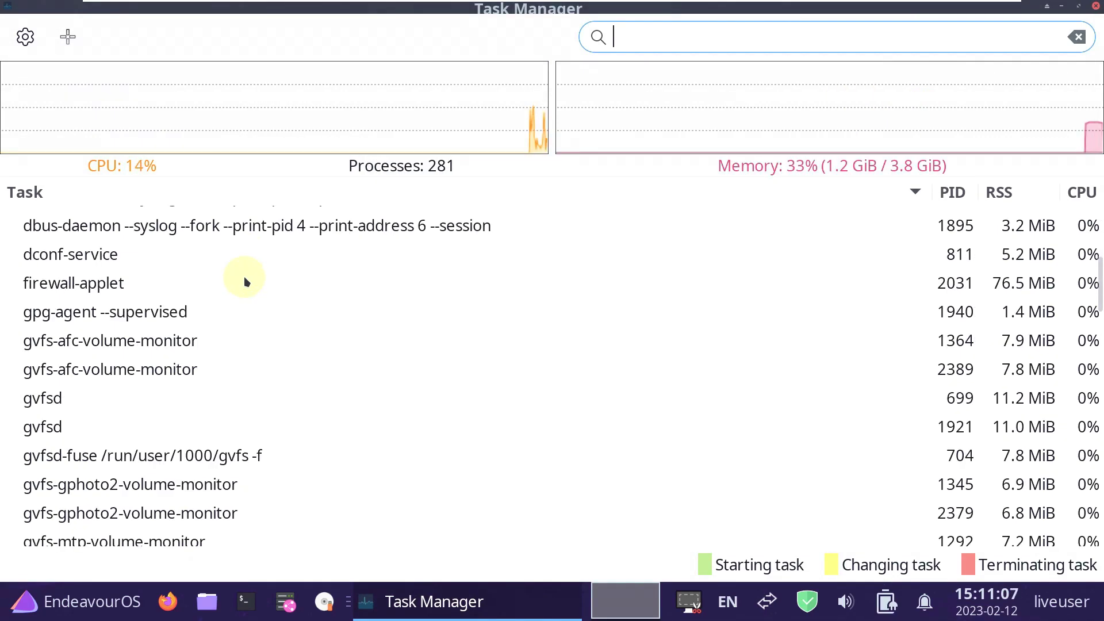
scroll(244, 278, "down", 10)
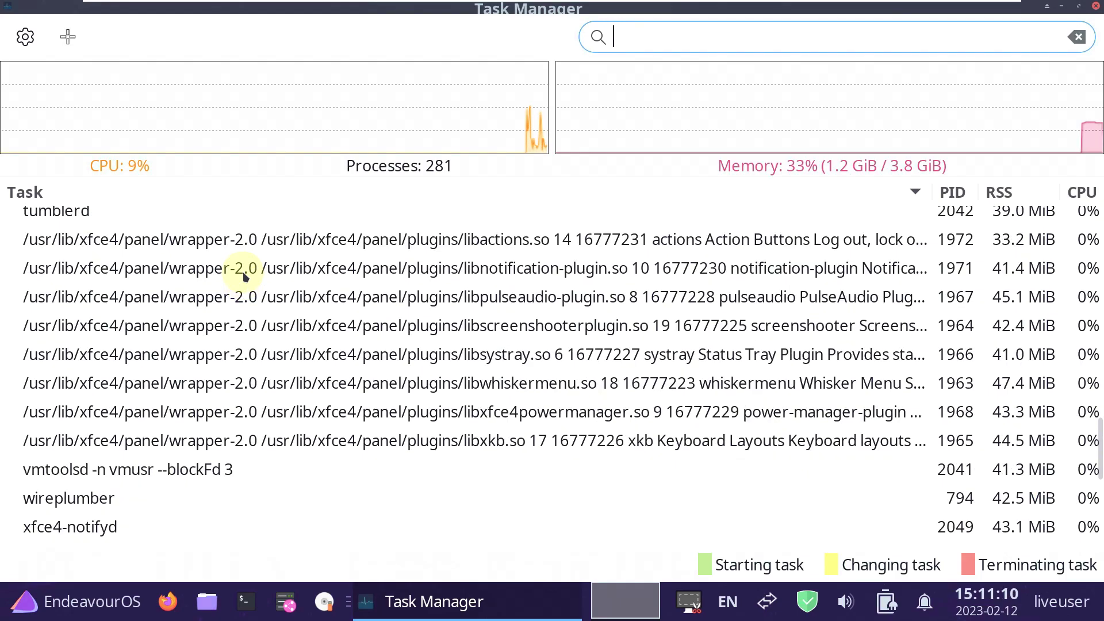
scroll(244, 278, "down", 2)
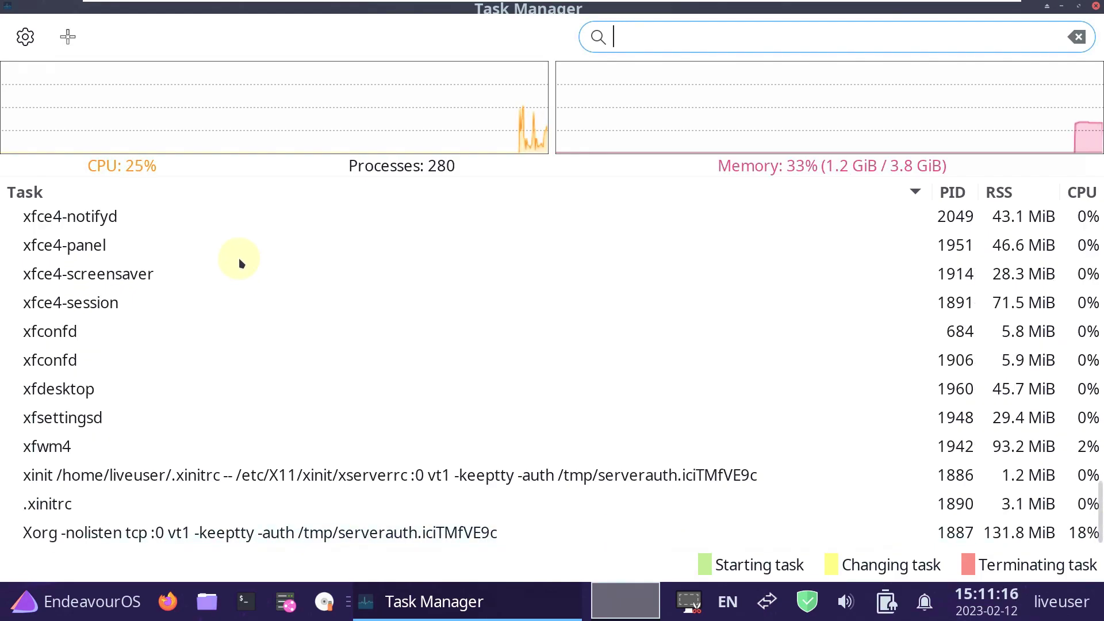
scroll(241, 263, "up", 2)
scroll(241, 263, "up", 15)
scroll(241, 263, "up", 3)
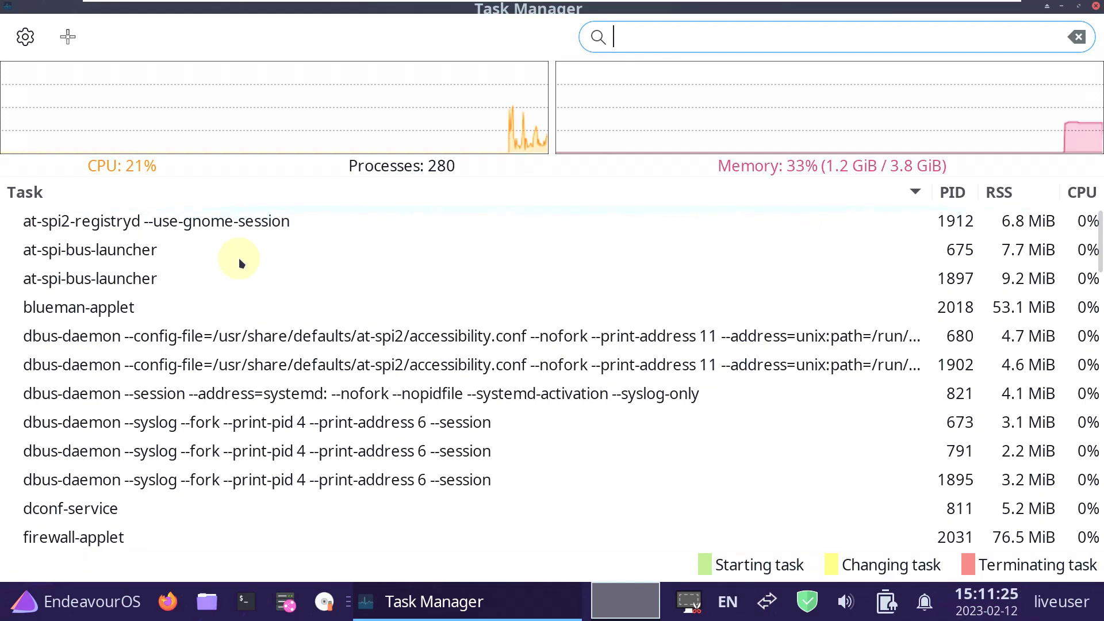
scroll(241, 260, "down", 7)
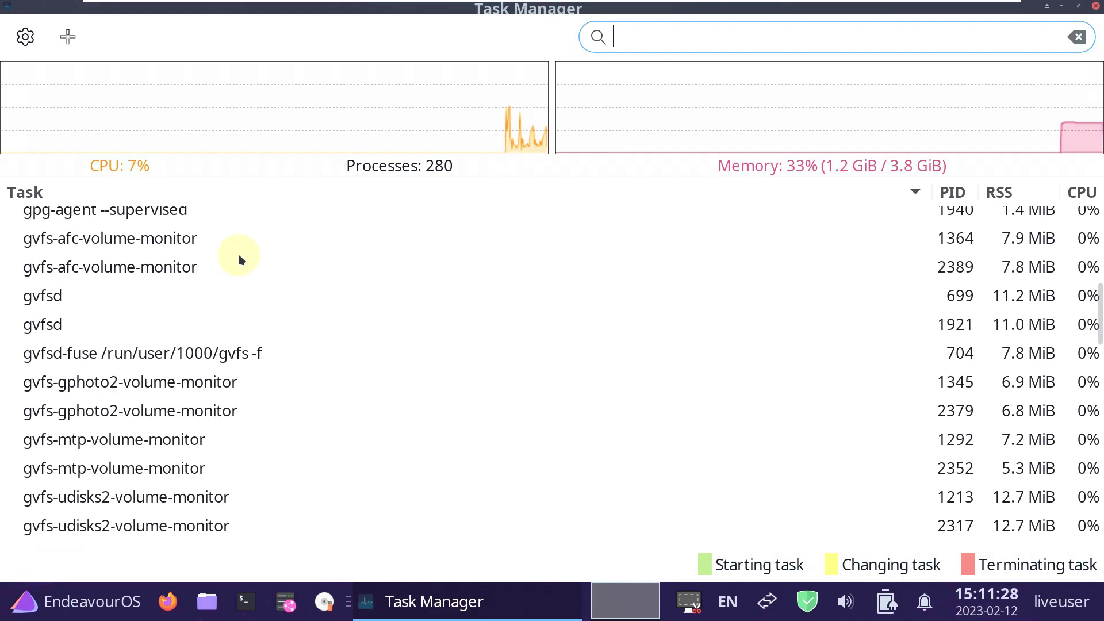
scroll(240, 260, "down", 10)
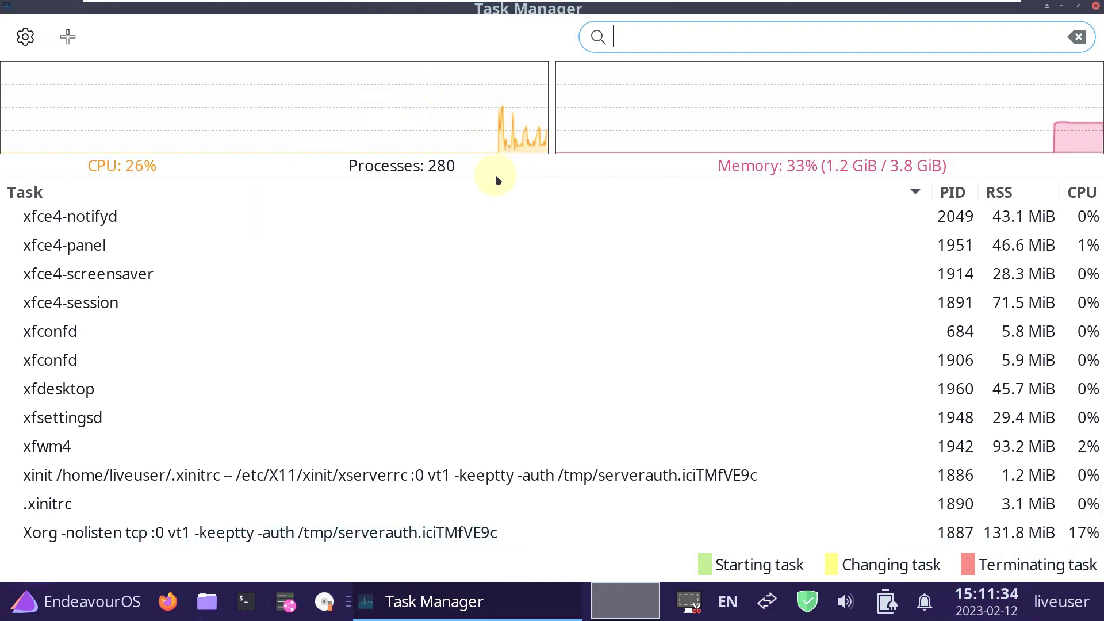
Review Task Manager's settings, About info and column options, close Task Manager, and start a terminal.
left_click(25, 37)
left_click(534, 526)
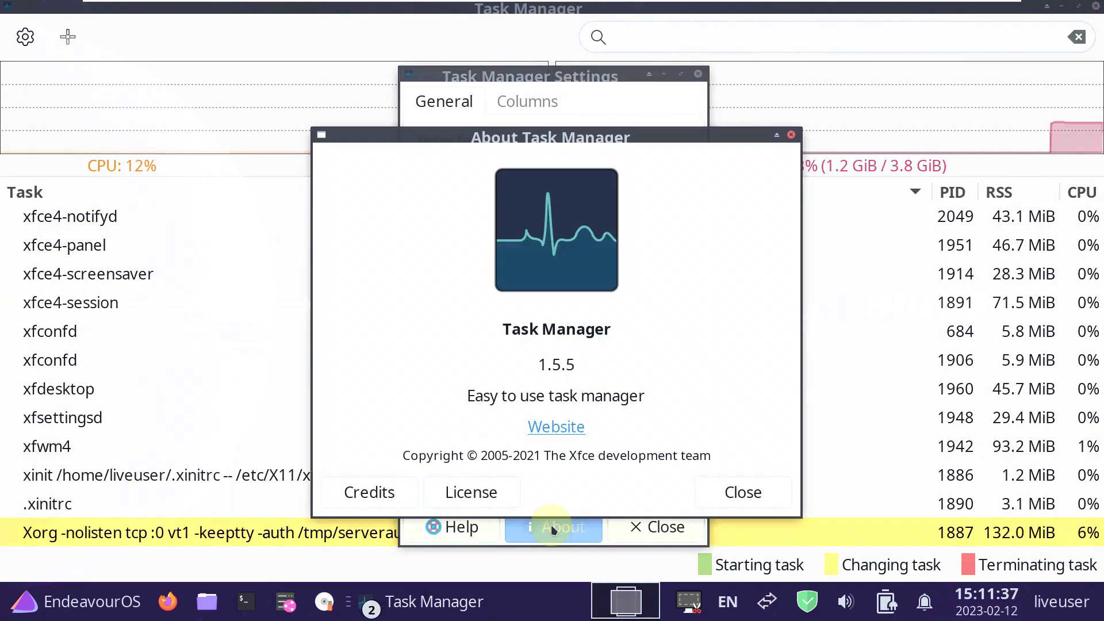
left_click(713, 492)
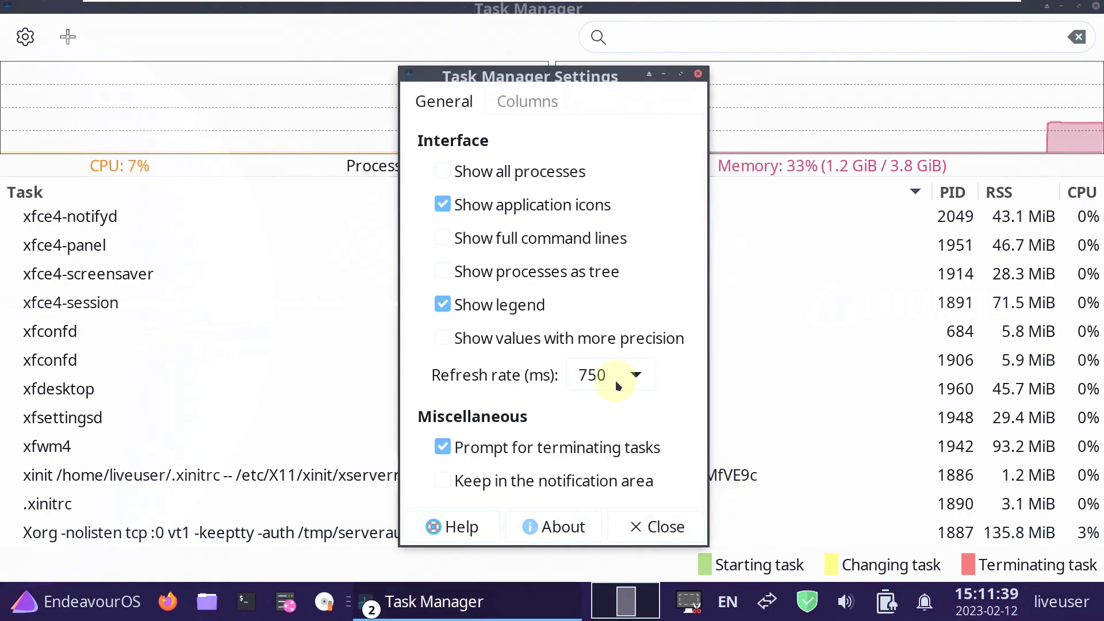
left_click(535, 104)
left_click(697, 75)
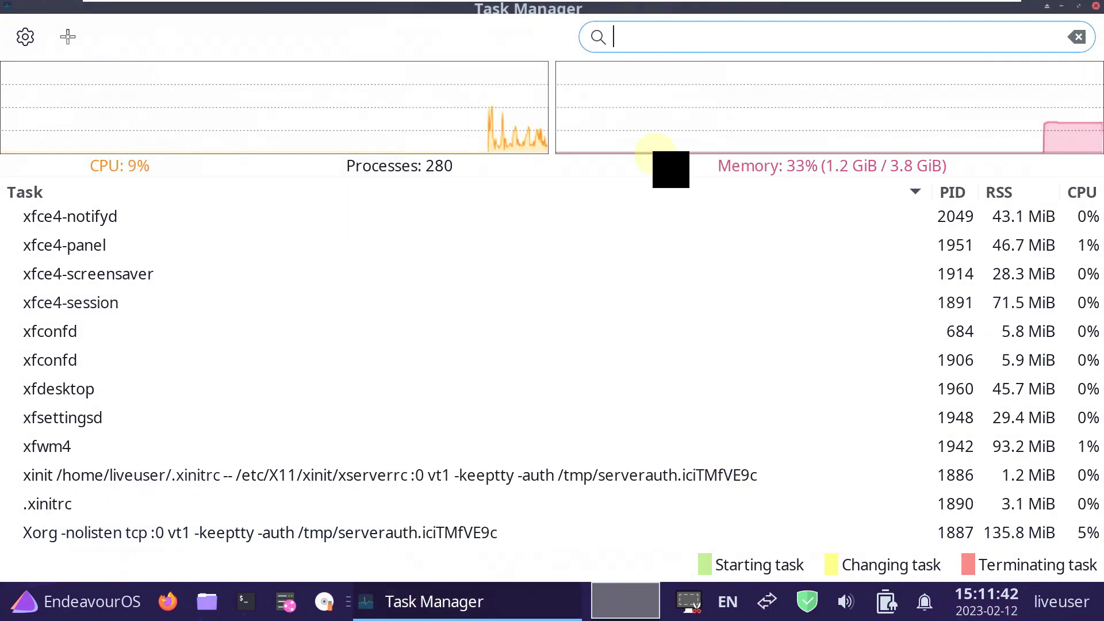
left_click(1094, 6)
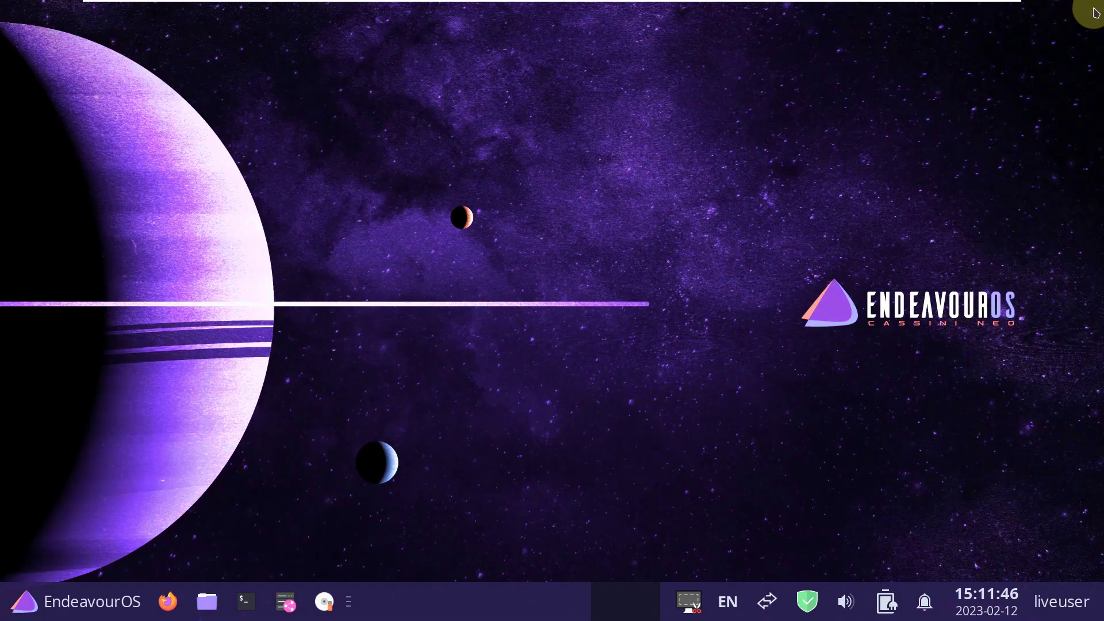
left_click(253, 598)
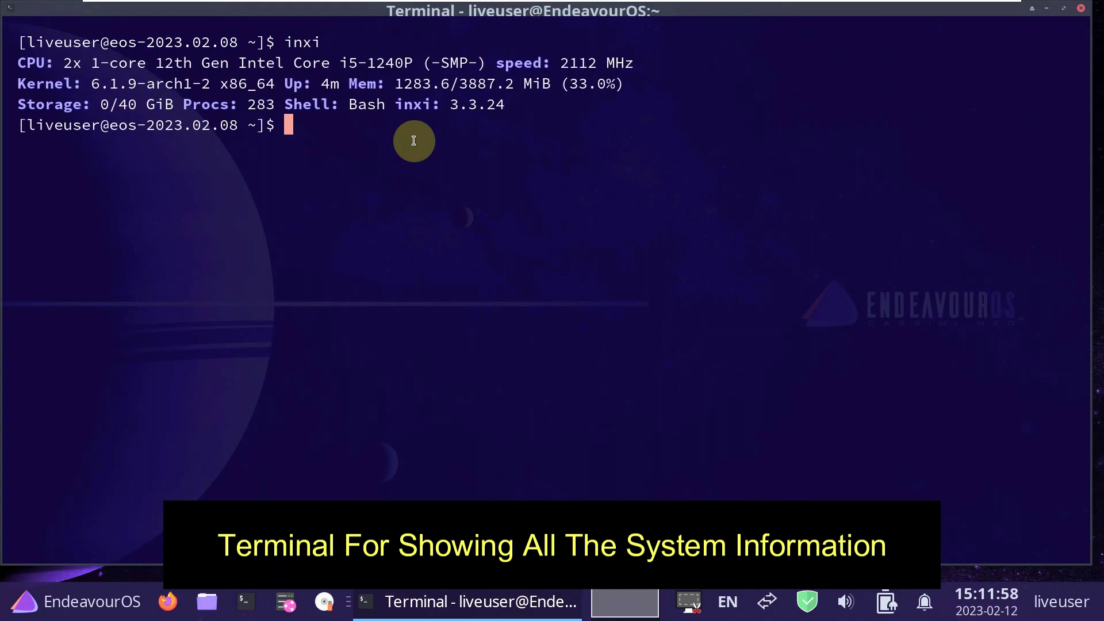
Run inxi queries, select the Xfce version 4.18.1, and print /etc/issue.
type("inx")
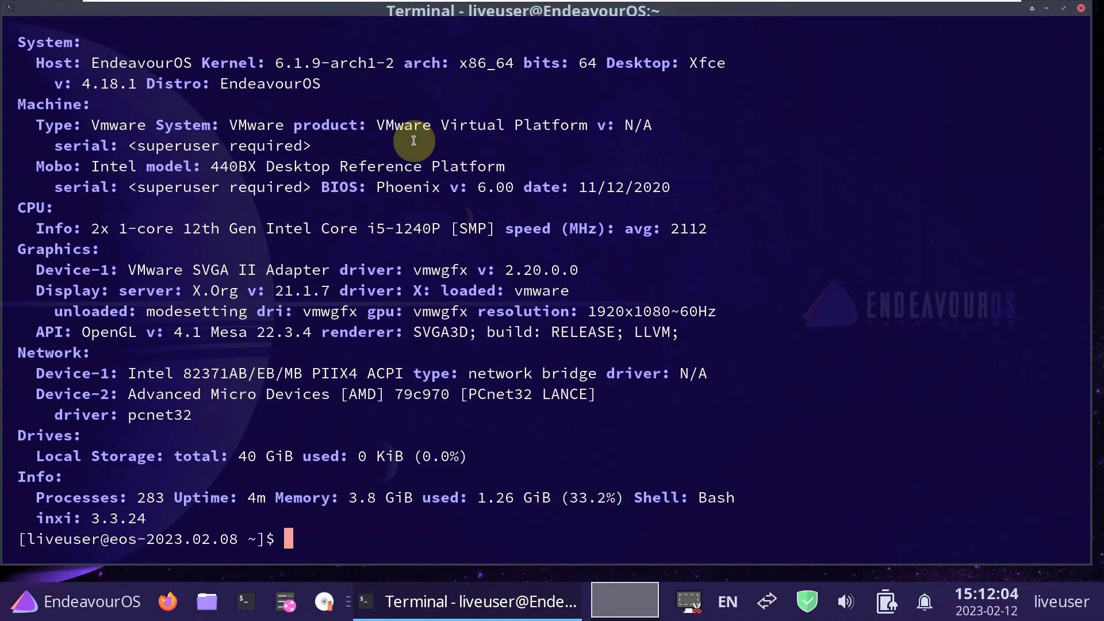
scroll(413, 140, "up", 3)
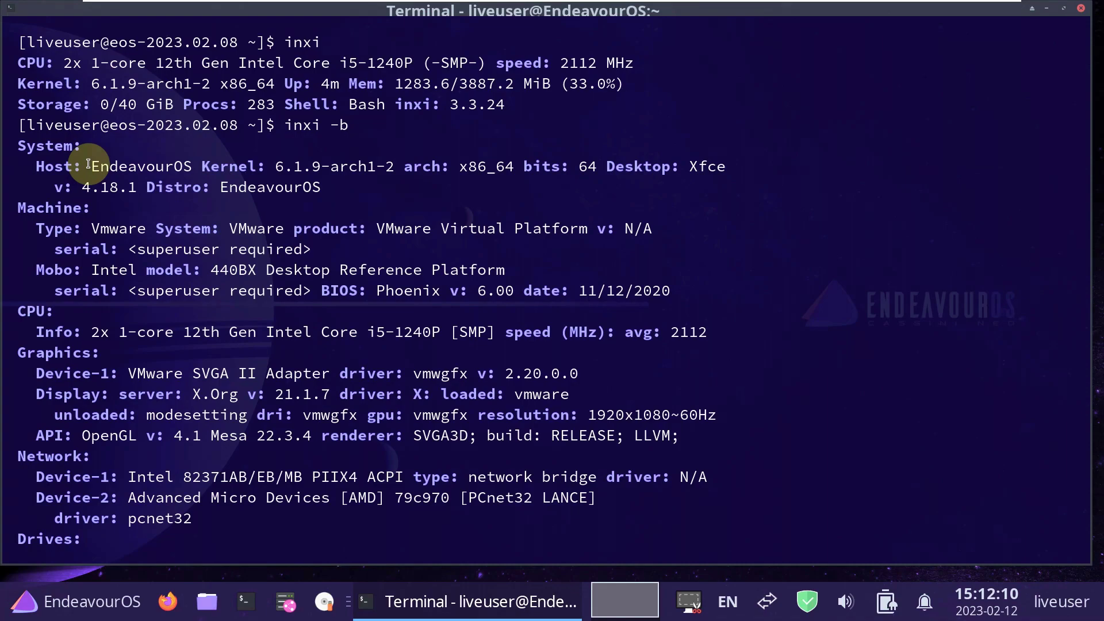
left_click_drag(58, 189, 149, 196)
left_click(339, 195)
scroll(197, 183, "down", 2)
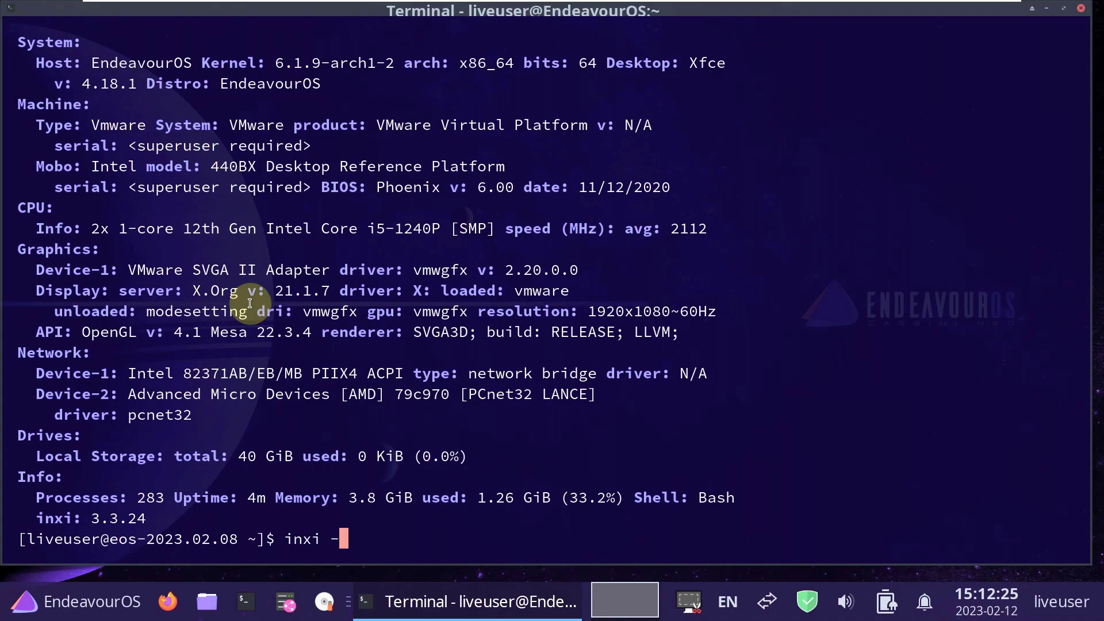
key("Return")
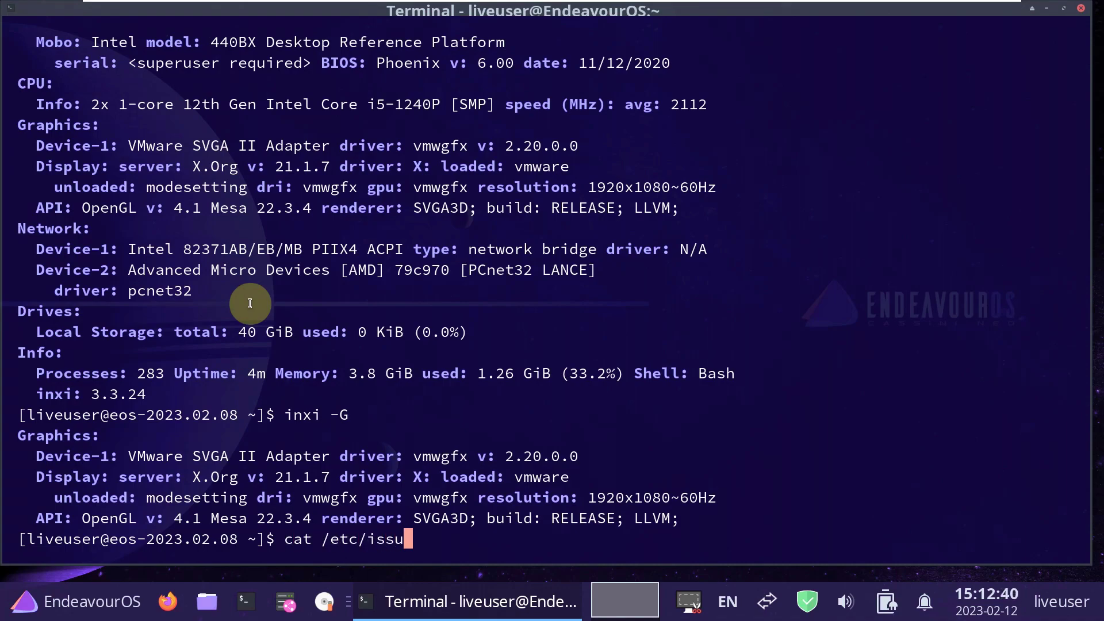
key("Return")
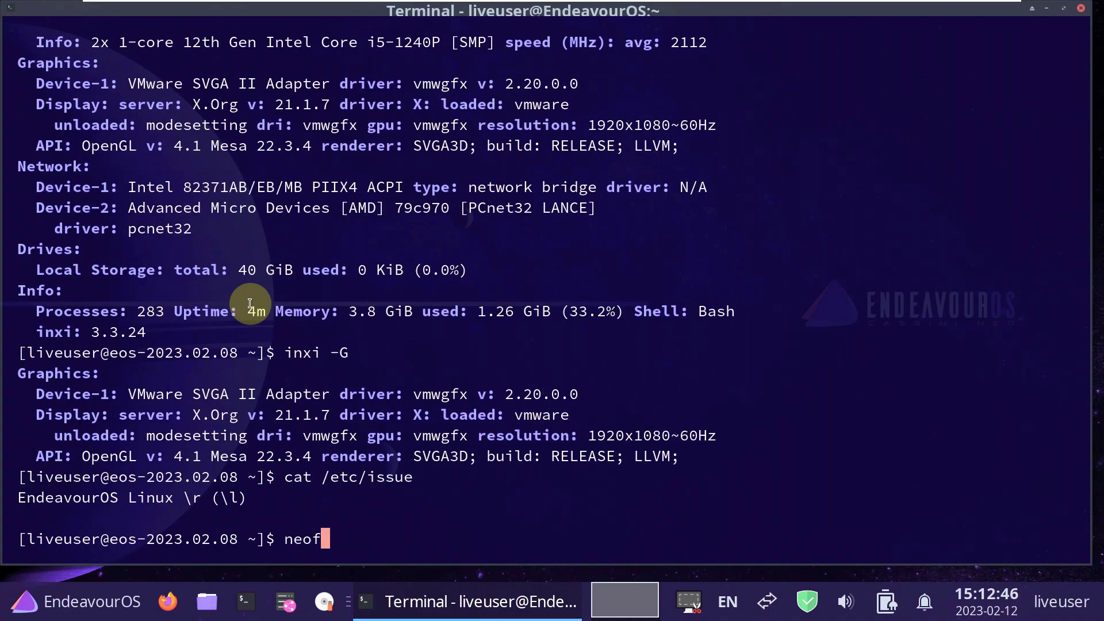
Run neofetch and select its Kernel and 'DE: Xfce4 4.18' lines.
type("neofetch")
key("Return")
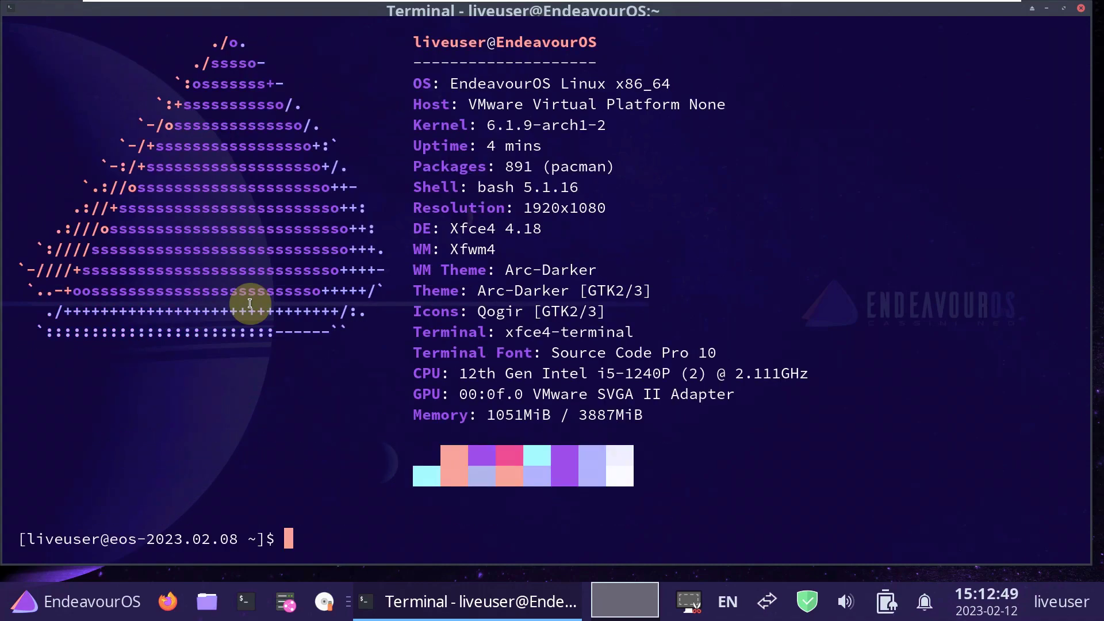
left_click_drag(415, 124, 614, 124)
left_click_drag(556, 230, 397, 230)
left_click(322, 534)
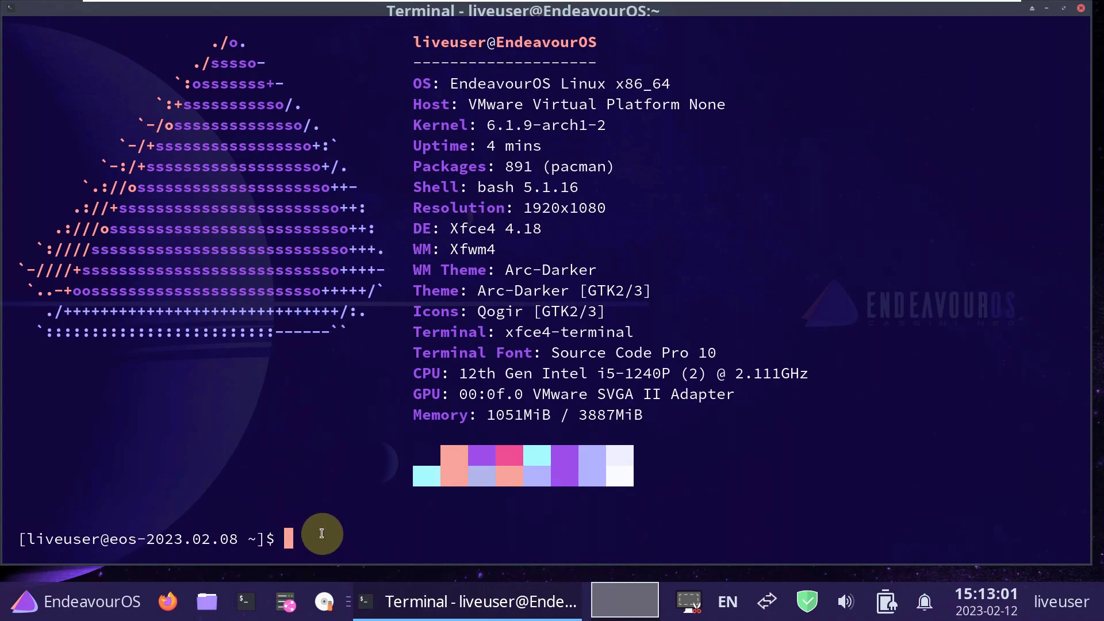
Try htop, which is not installed, then exit the terminal.
type("htop")
key("Return")
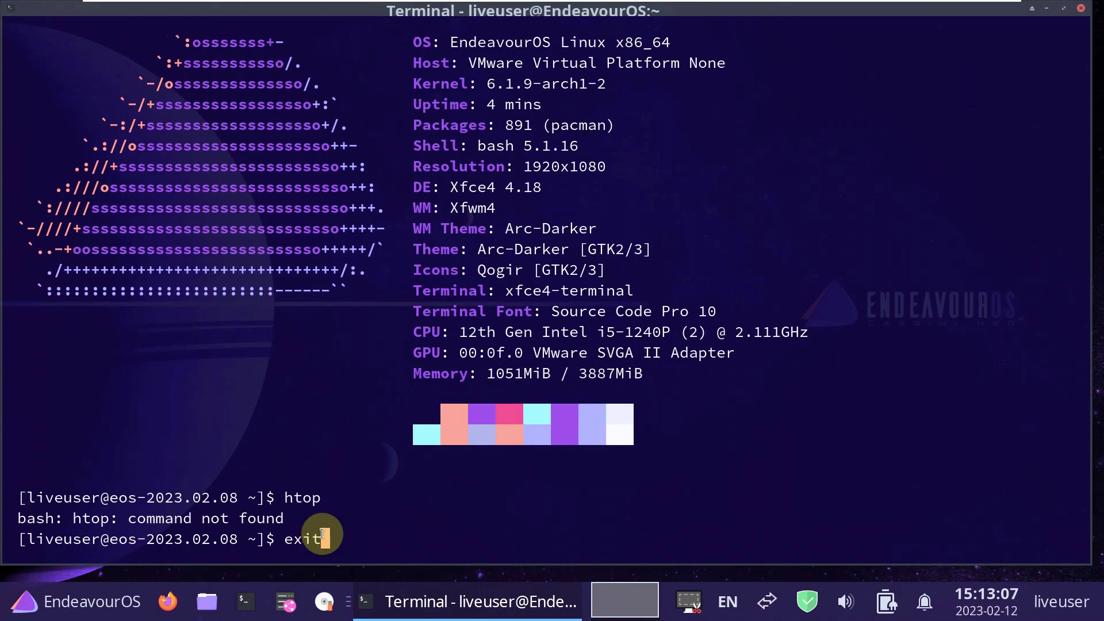
key("Return")
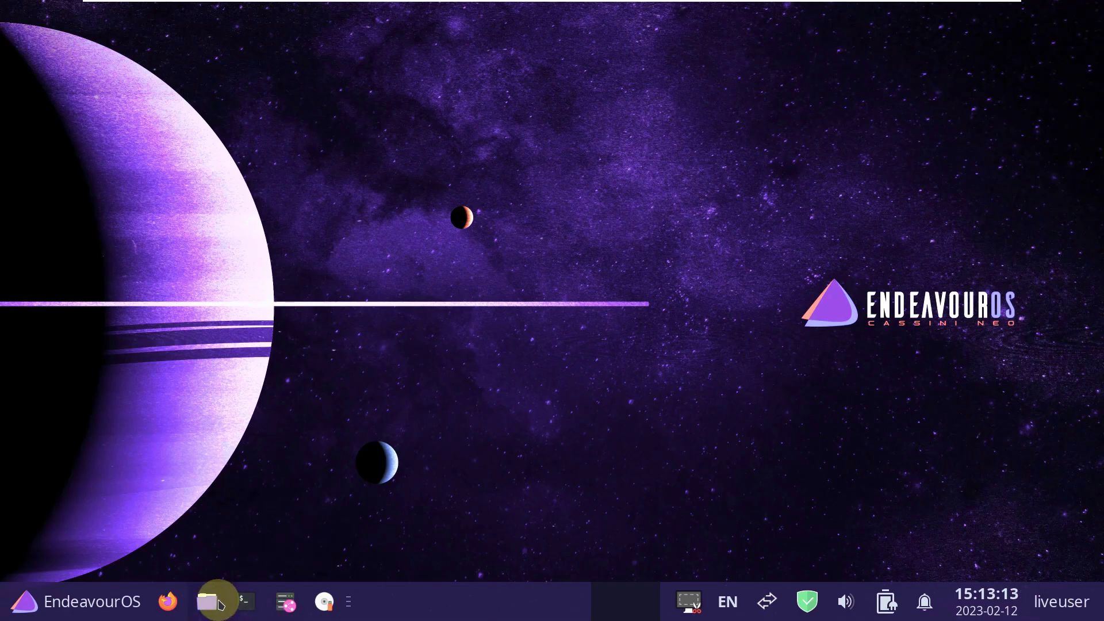
Launch Firefox and close its automatically opened privacy tab.
left_click(74, 601)
left_click(75, 601)
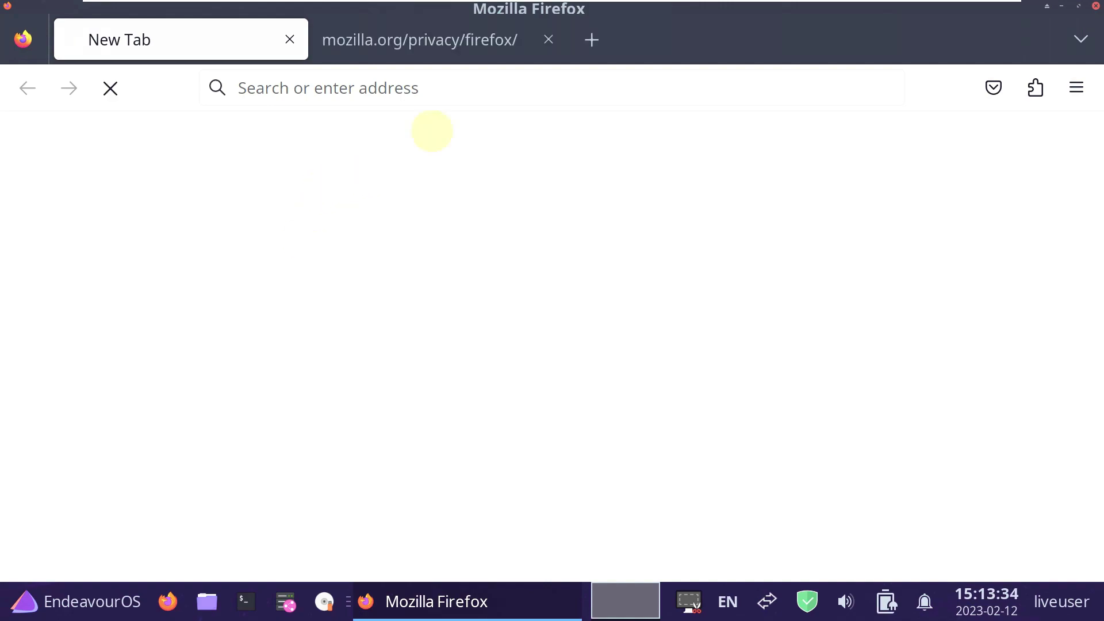
left_click(547, 37)
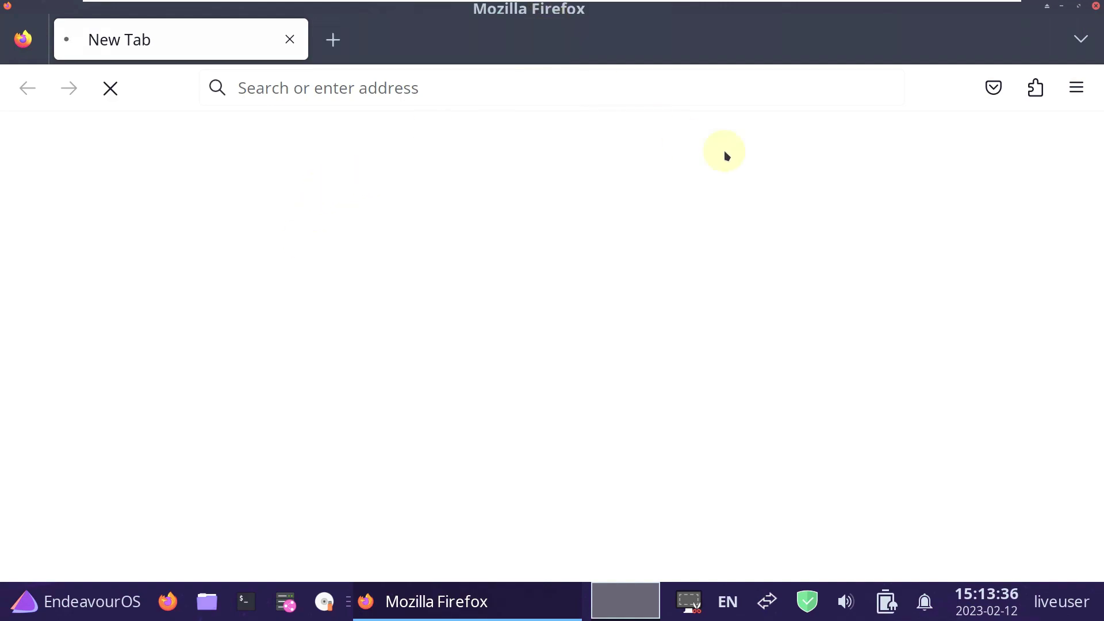
Open About Firefox via Help and select the version 109.0.1 (64-bit).
left_click(1076, 88)
scroll(821, 475, "down", 5)
left_click(818, 489)
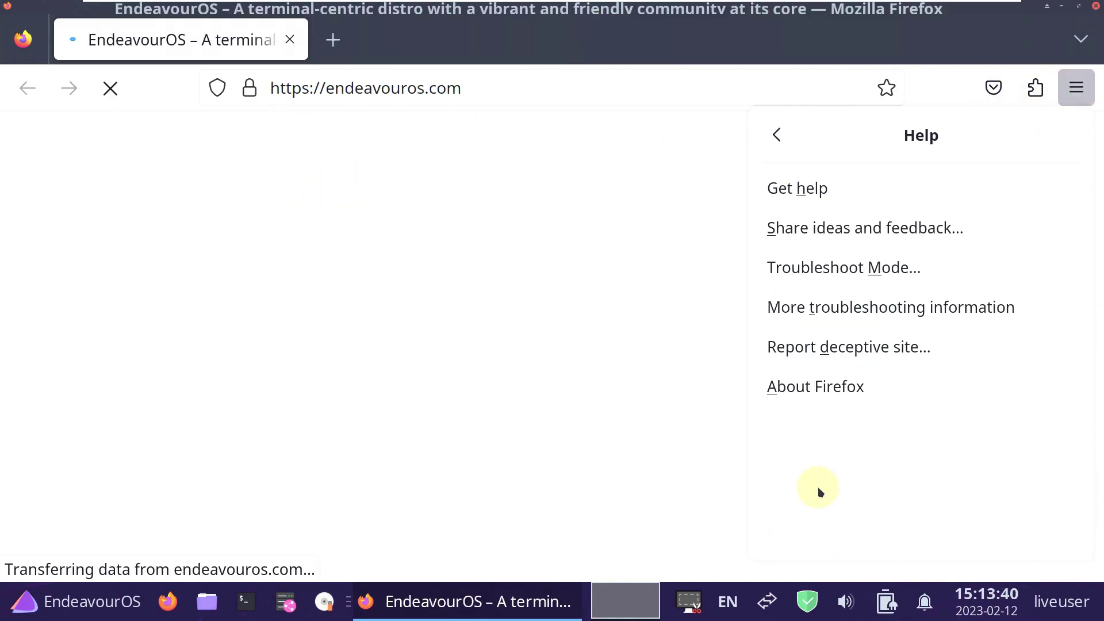
left_click(785, 398)
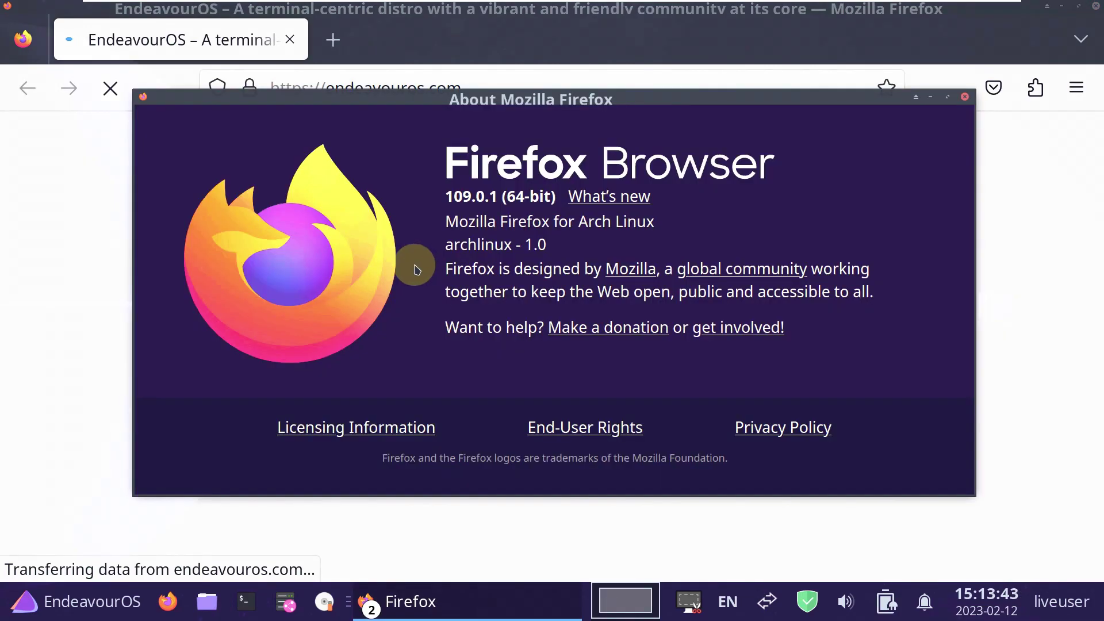
left_click_drag(445, 189, 556, 196)
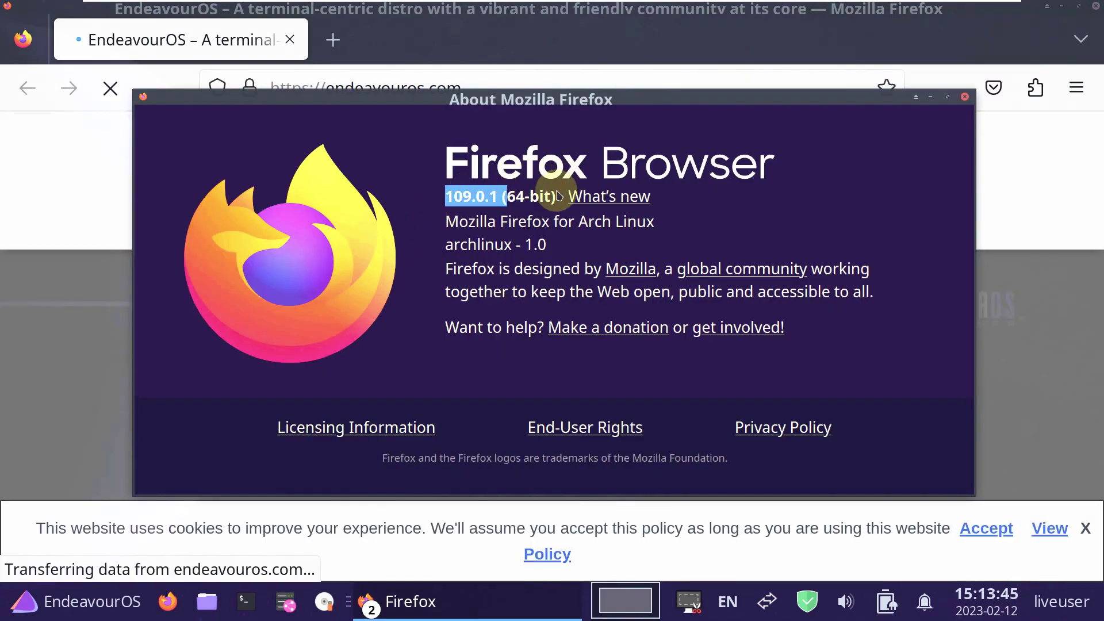
Close About Firefox, dismiss the cookie banner, and scroll endeavouros.com down to the desktop flavours list.
left_click(964, 97)
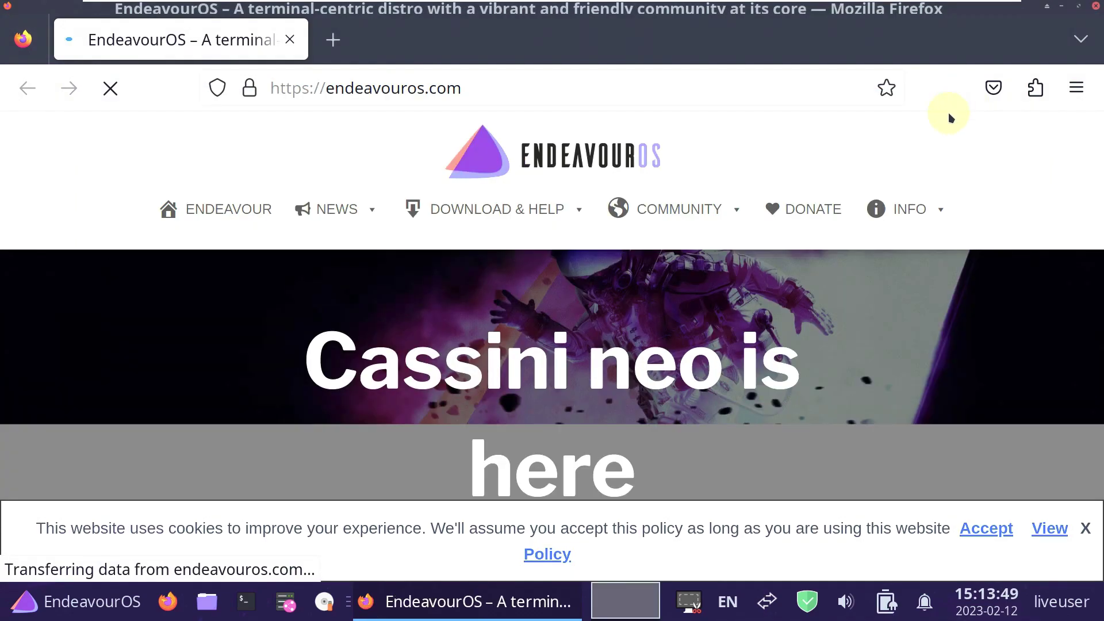
left_click(1083, 529)
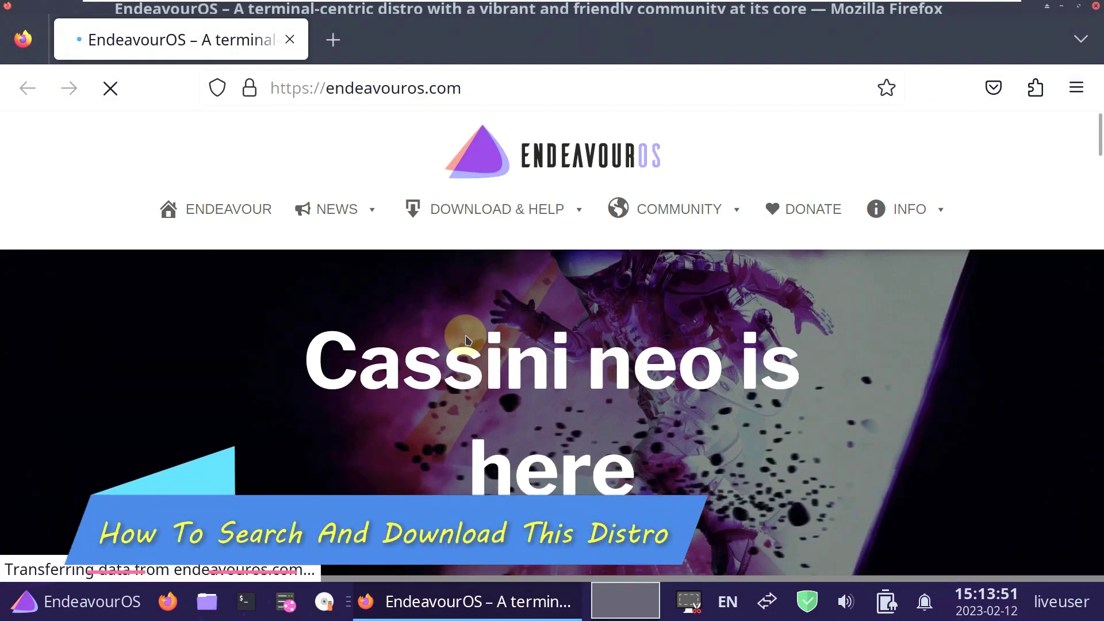
scroll(260, 311, "down", 1)
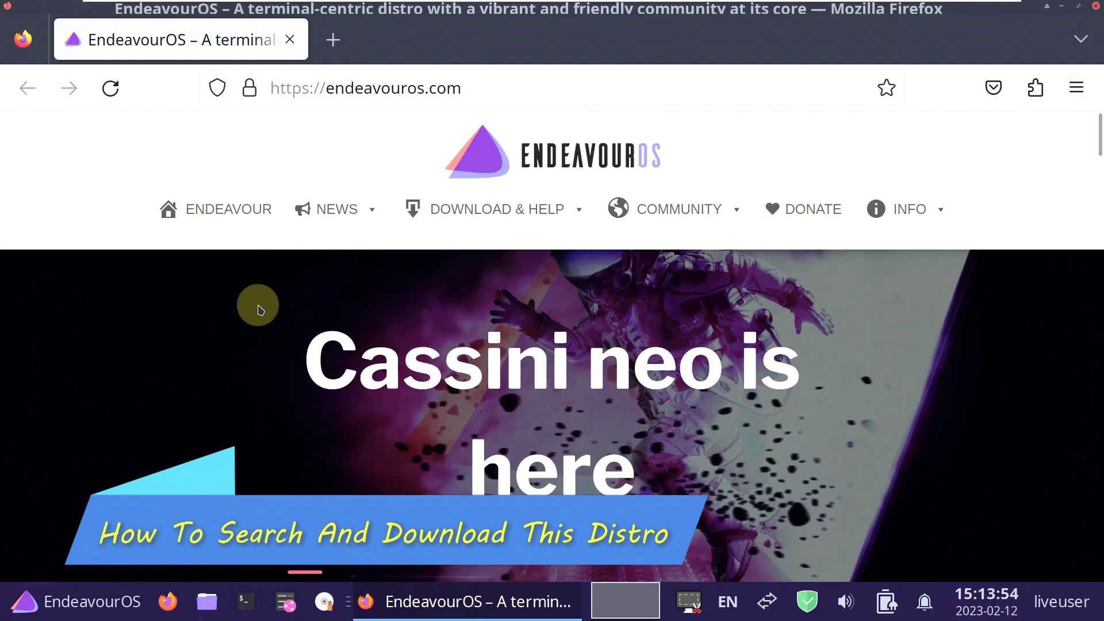
scroll(259, 310, "down", 5)
scroll(258, 309, "down", 15)
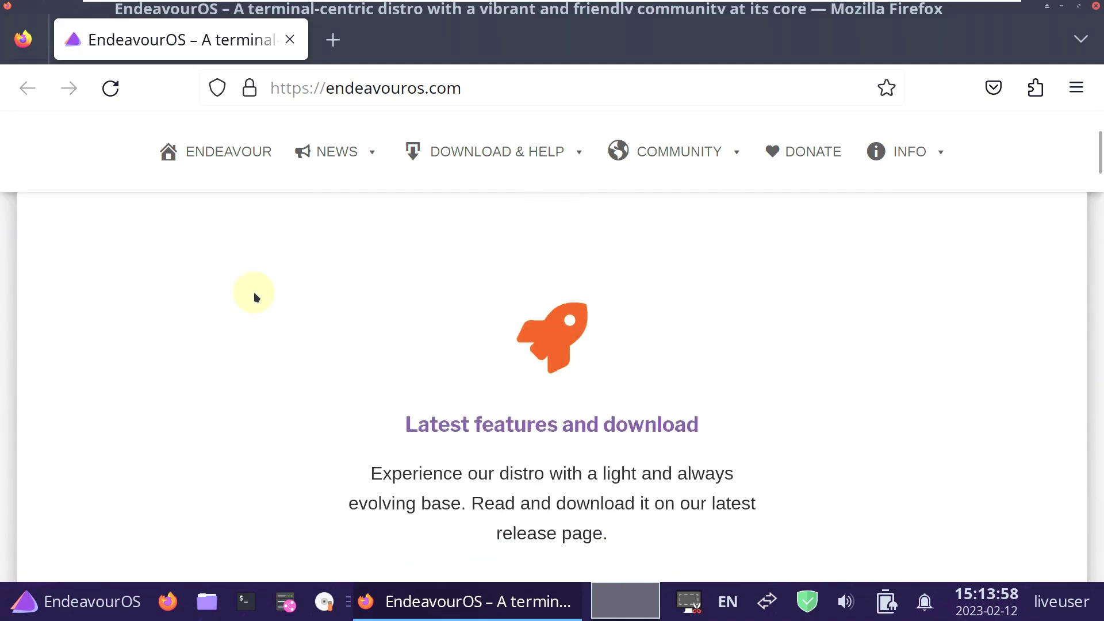
scroll(256, 297, "down", 15)
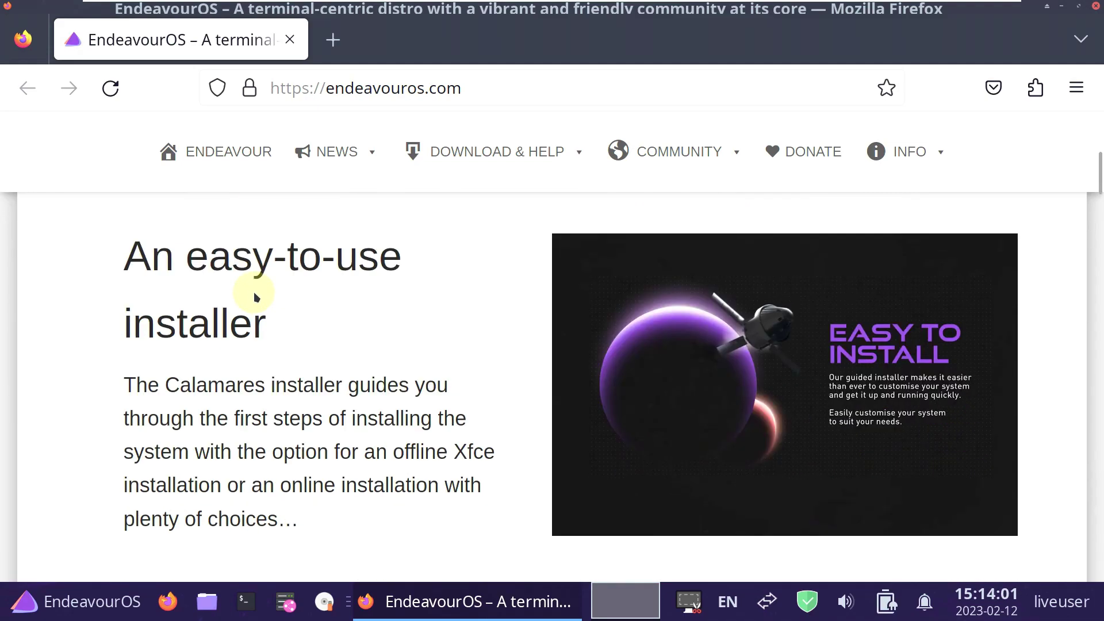
scroll(256, 297, "down", 15)
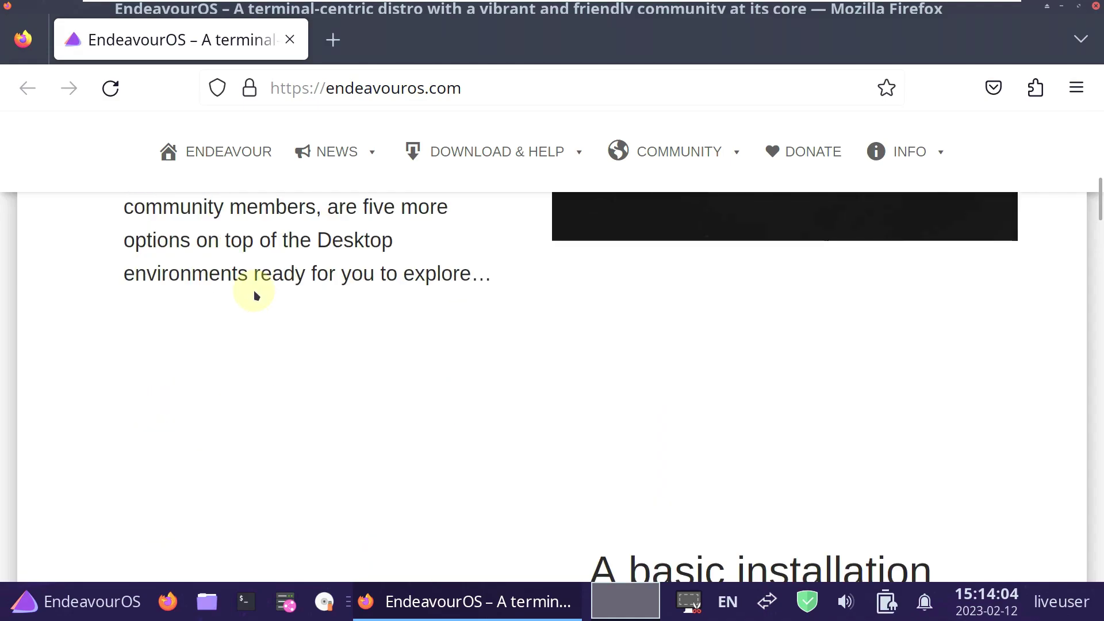
scroll(257, 296, "down", 15)
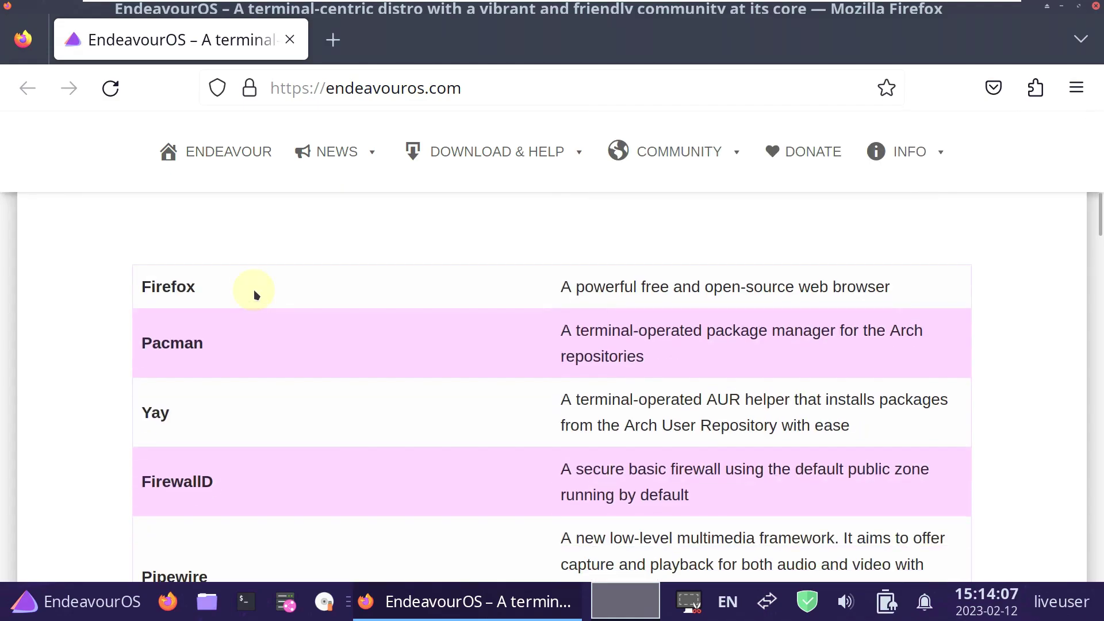
scroll(256, 295, "down", 15)
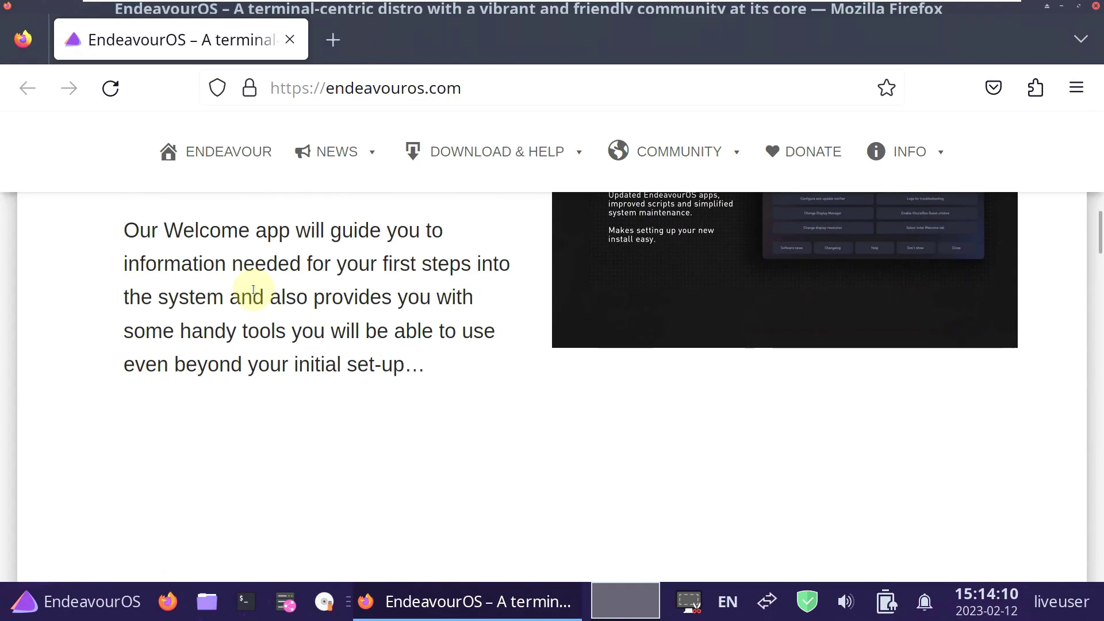
scroll(256, 295, "down", 10)
scroll(257, 293, "up", 3)
scroll(256, 288, "down", 10)
scroll(256, 288, "down", 12)
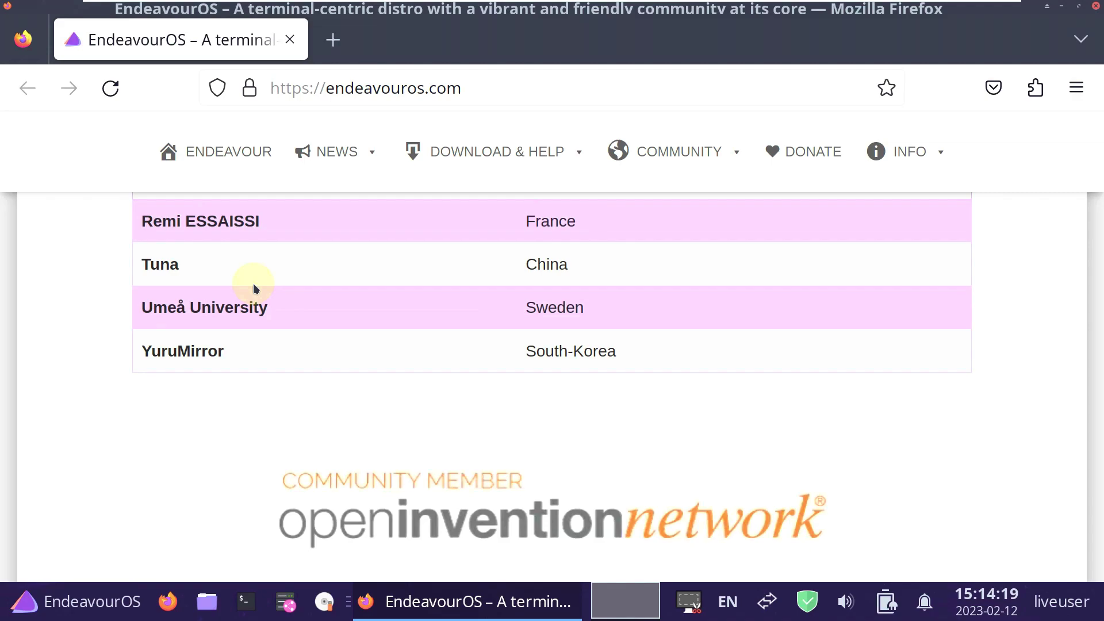
scroll(253, 283, "down", 10)
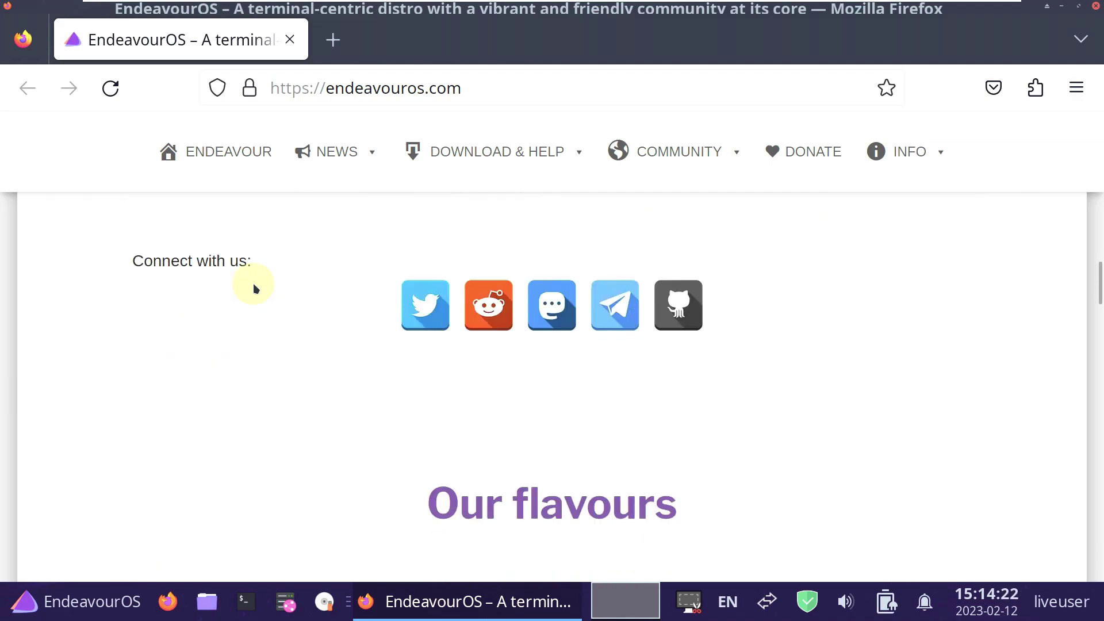
scroll(253, 283, "up", 4)
scroll(253, 283, "down", 12)
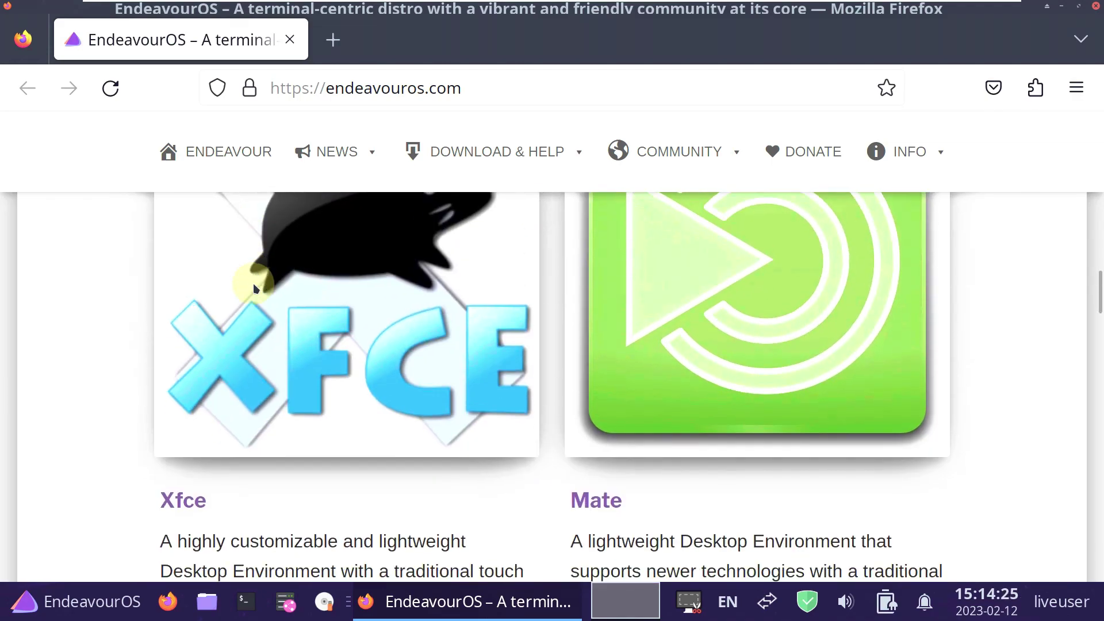
scroll(253, 283, "down", 10)
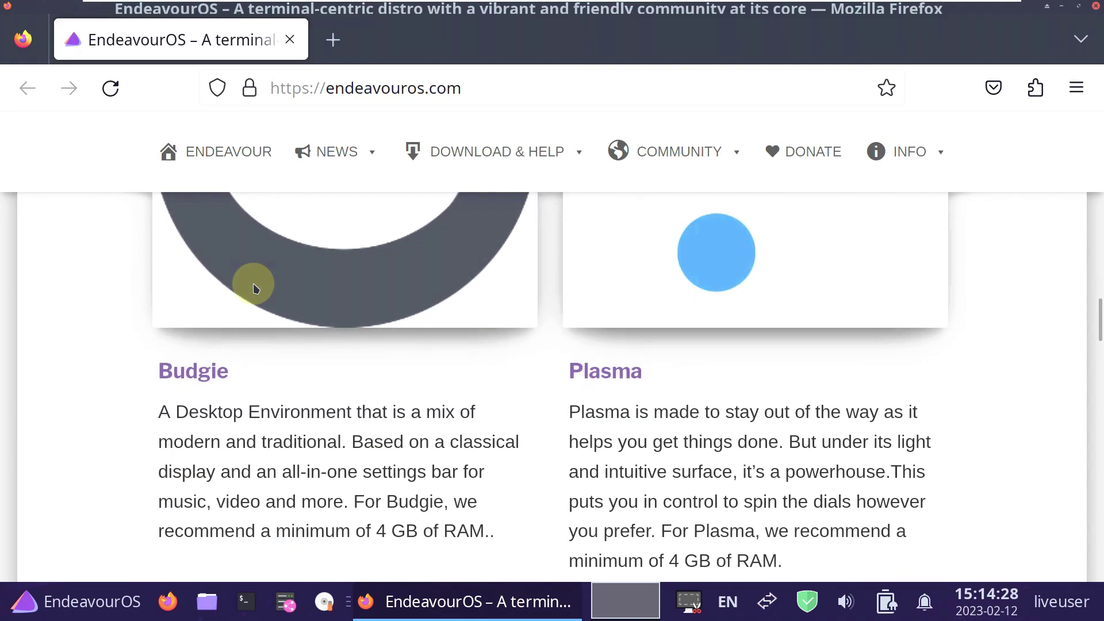
scroll(253, 283, "down", 10)
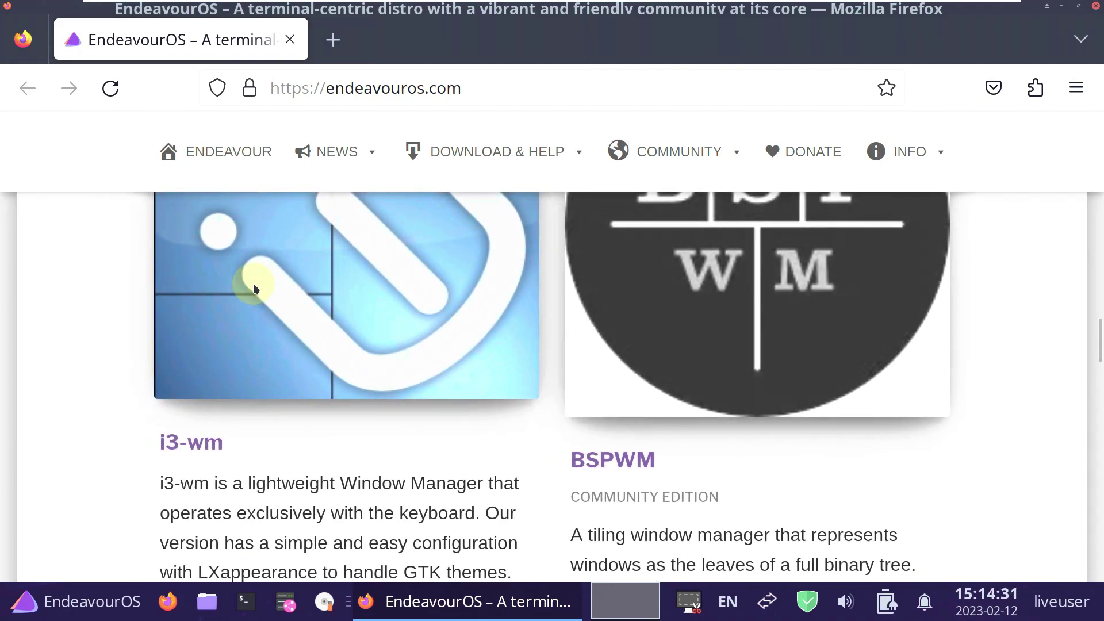
scroll(250, 282, "up", 8)
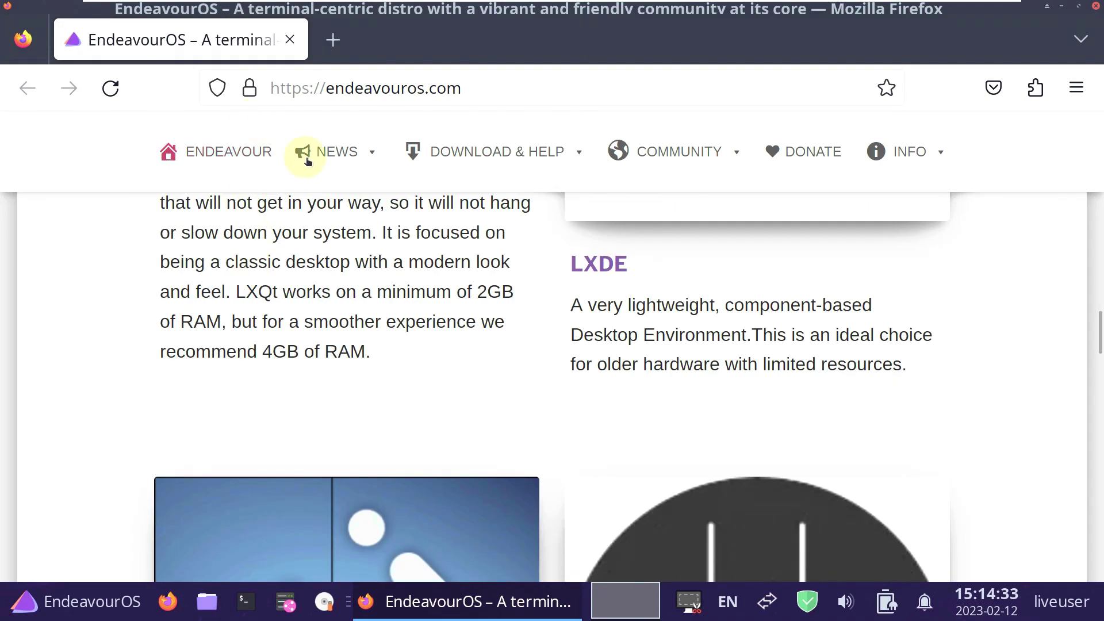
Open the EndeavourOS News page, accept its cookie notice, and browse the posts.
left_click(351, 156)
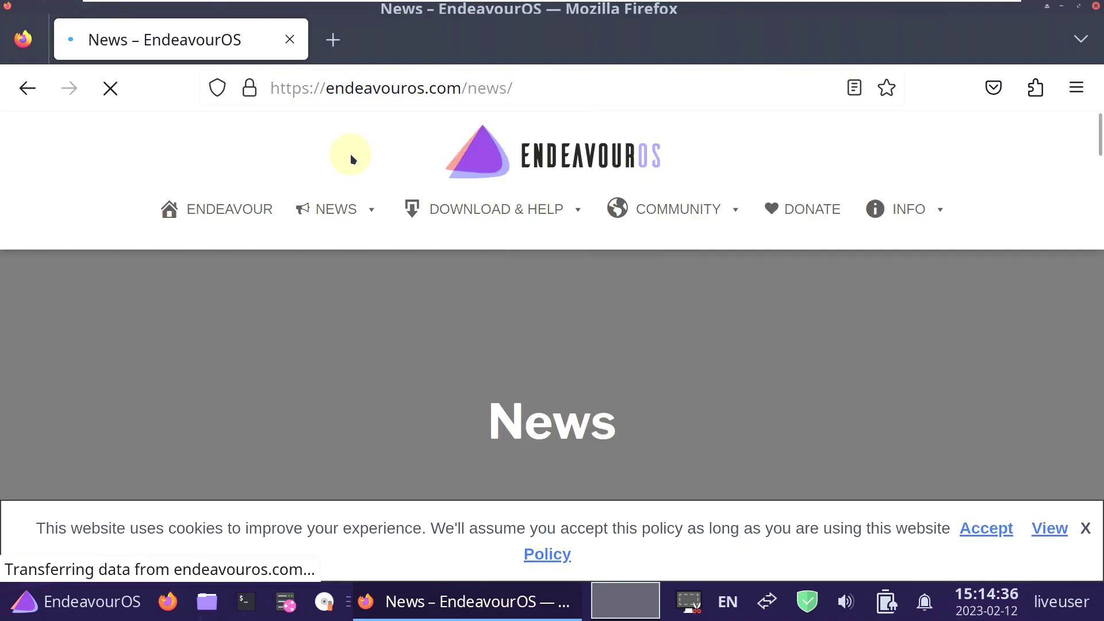
scroll(280, 234, "down", 2)
left_click(986, 527)
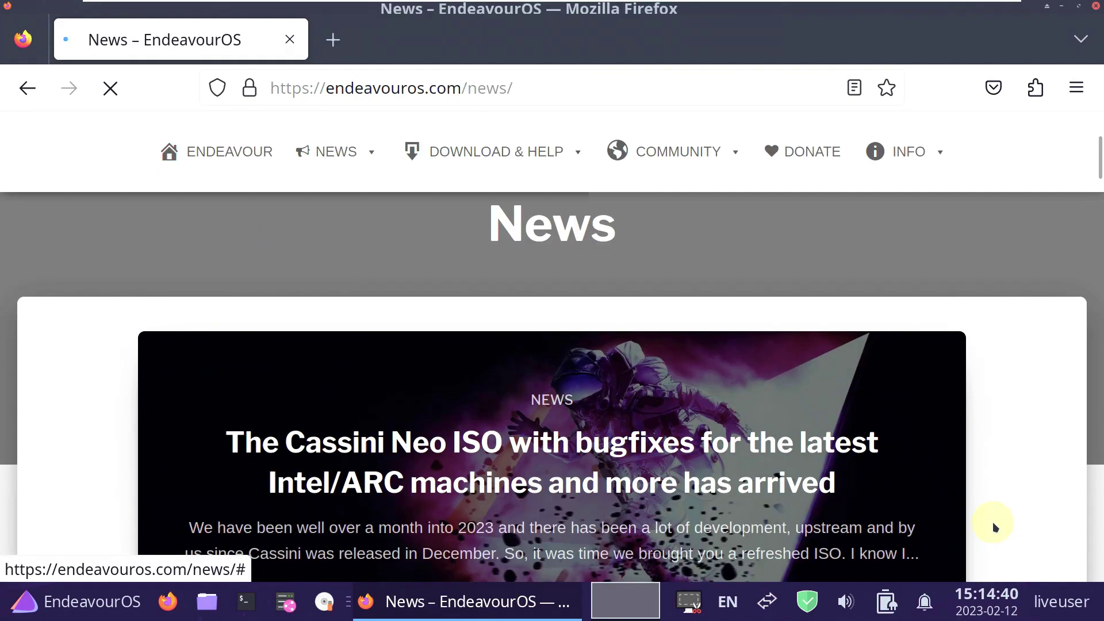
scroll(399, 362, "down", 2)
scroll(388, 348, "down", 6)
scroll(381, 332, "down", 10)
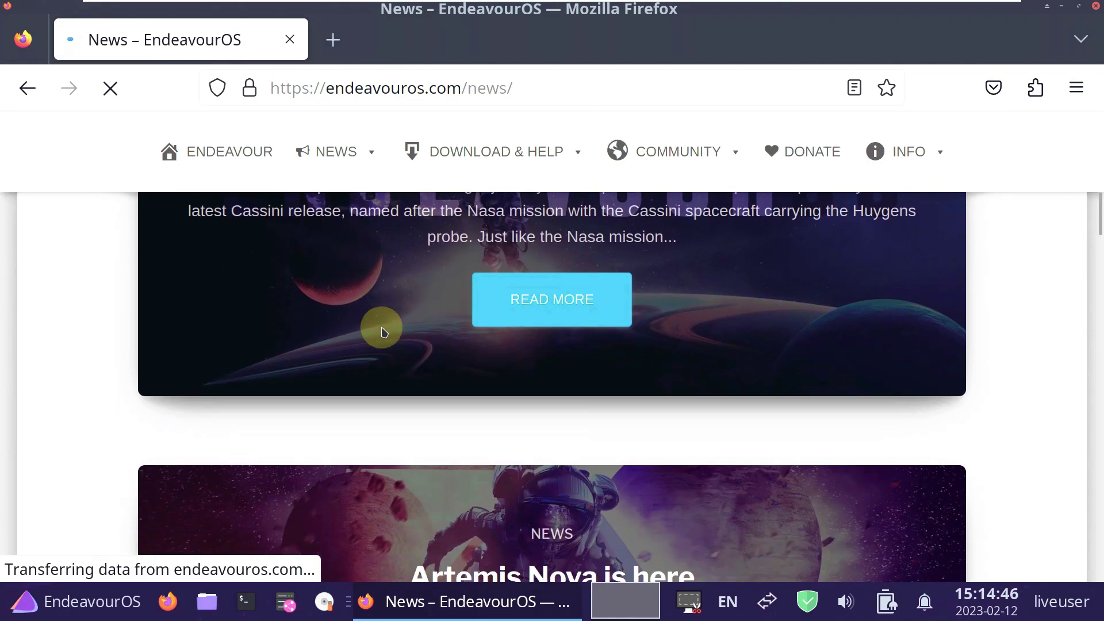
scroll(567, 309, "up", 10)
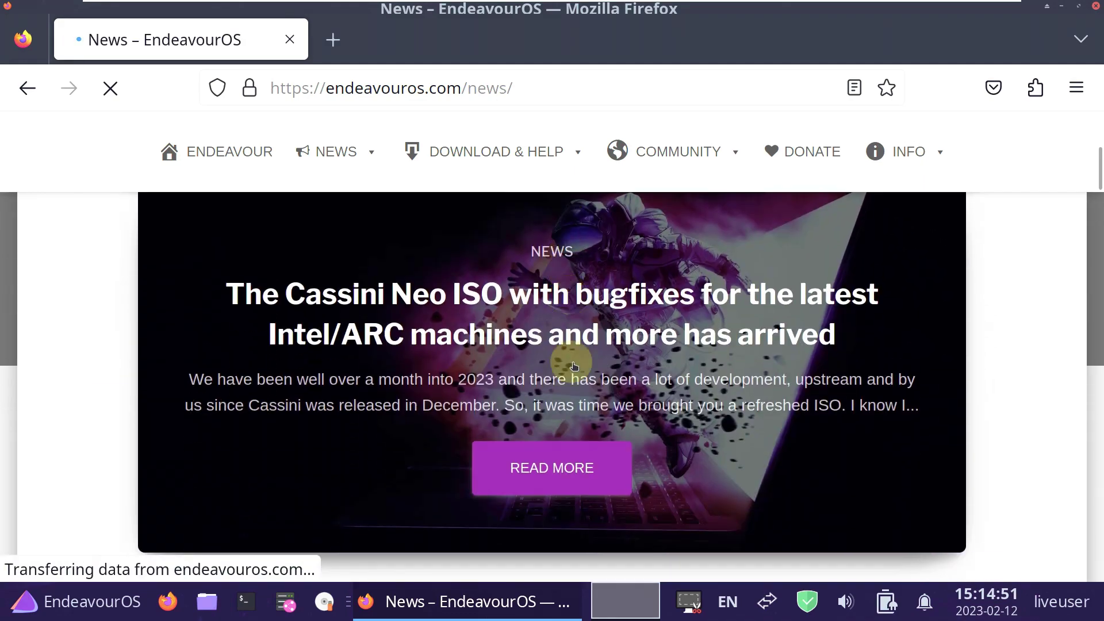
Open the Cassini Neo ISO article and select its February 11, 2023 date.
left_click(592, 467)
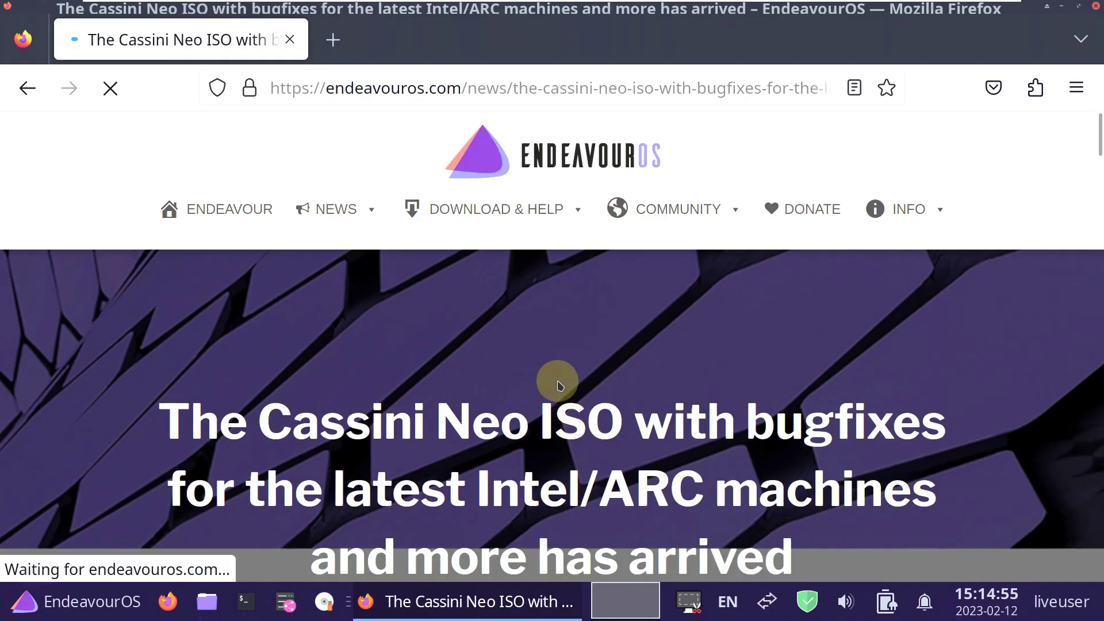
scroll(557, 380, "down", 2)
left_click_drag(805, 424, 600, 416)
Scroll to the package versions list (Calamares 3.3.0-alpha3, Mesa 22.3.4-1), select it, then deselect.
scroll(473, 347, "down", 5)
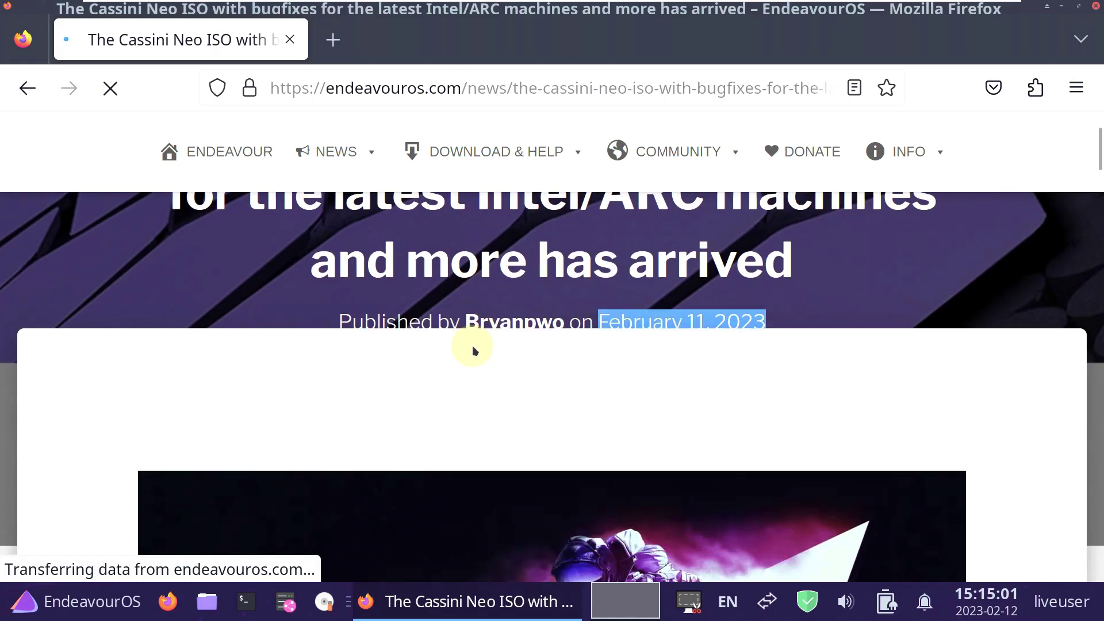
scroll(473, 348, "down", 6)
scroll(473, 347, "up", 2)
scroll(472, 346, "down", 2)
scroll(472, 347, "down", 15)
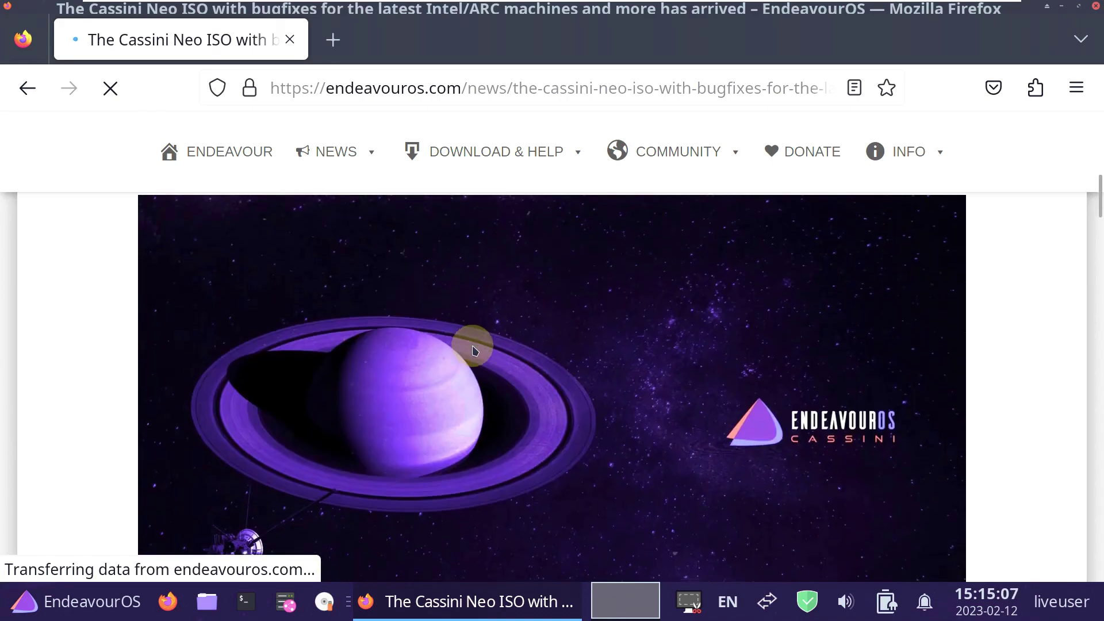
scroll(472, 347, "down", 5)
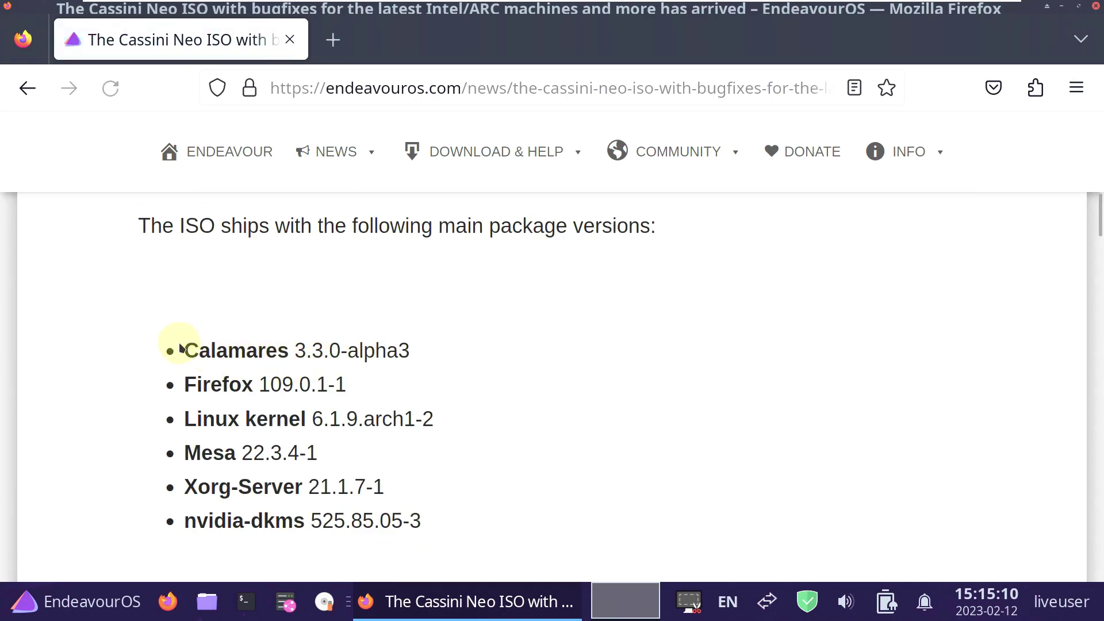
left_click_drag(186, 342, 444, 518)
left_click(532, 410)
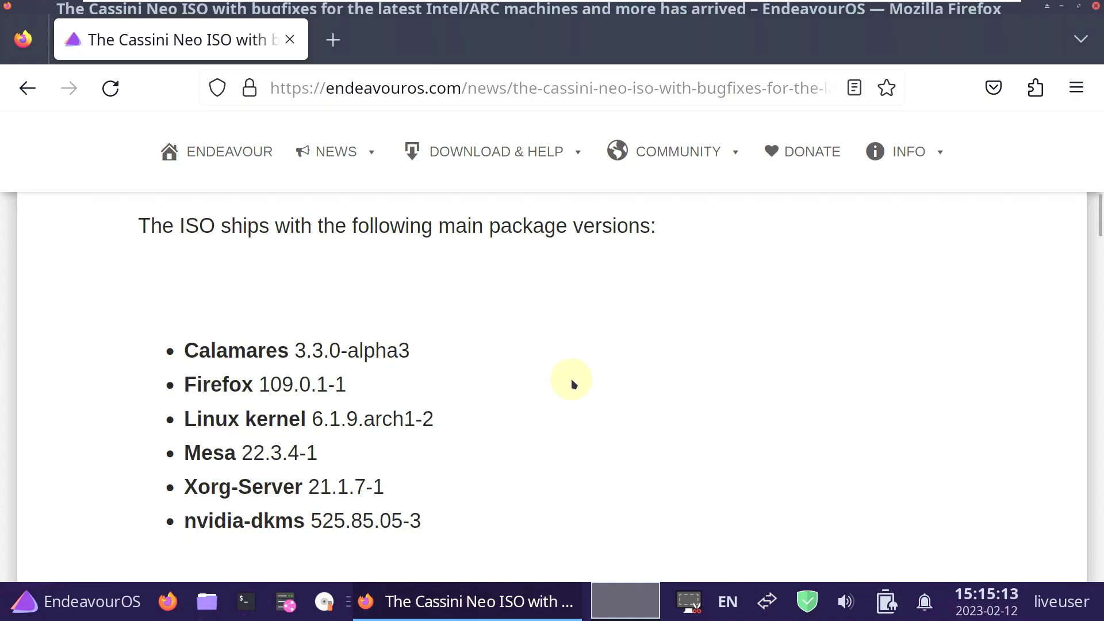
left_click(1076, 87)
scroll(863, 442, "down", 3)
left_click(796, 480)
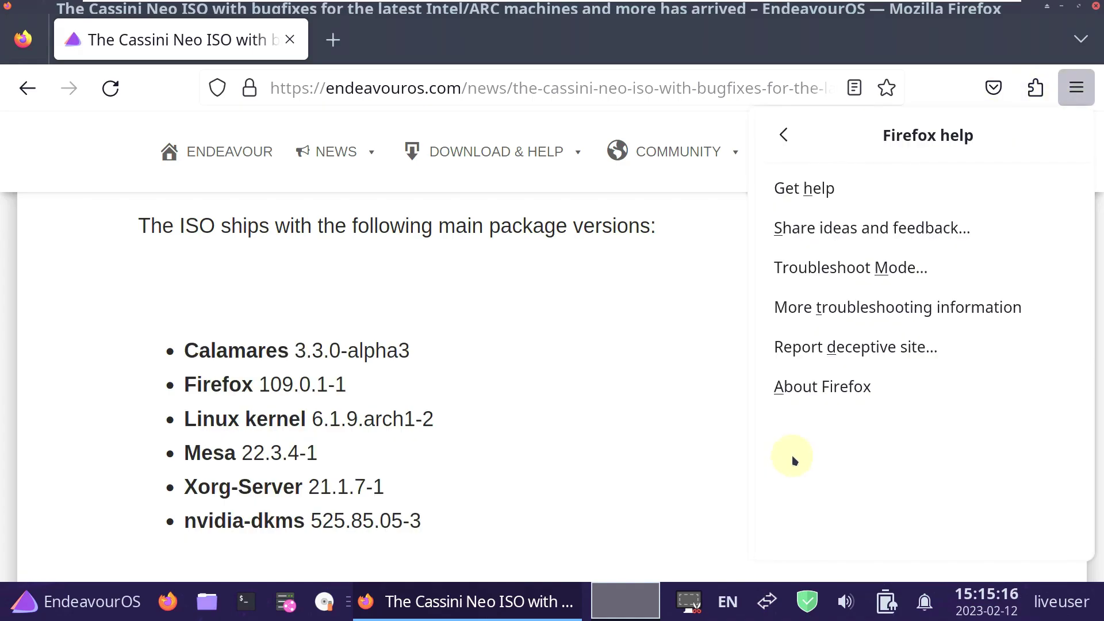
left_click(787, 392)
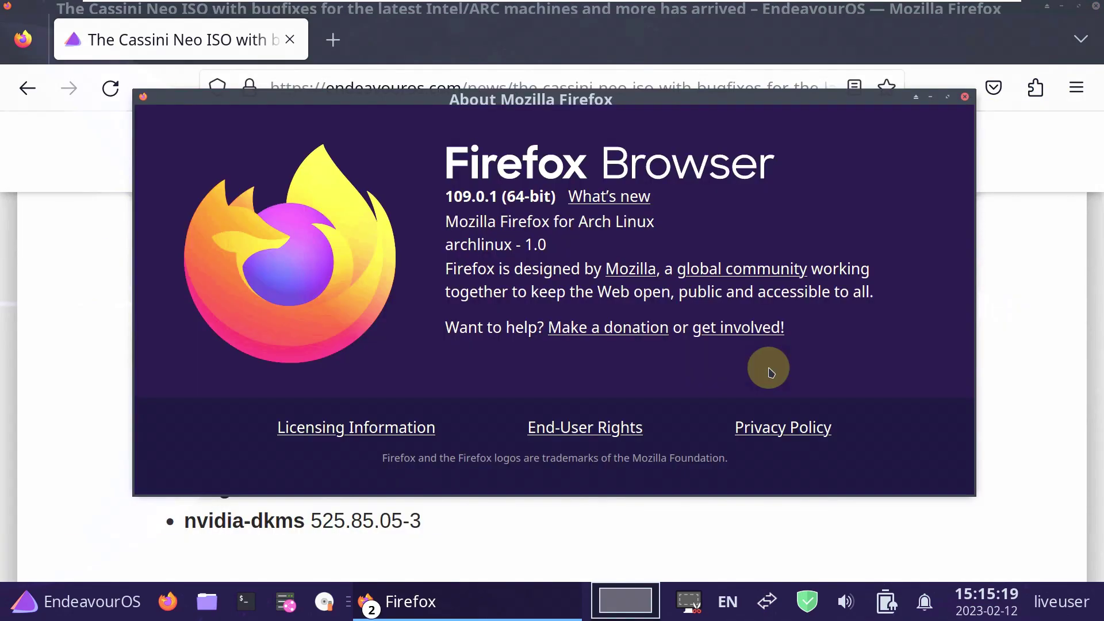
left_click(965, 96)
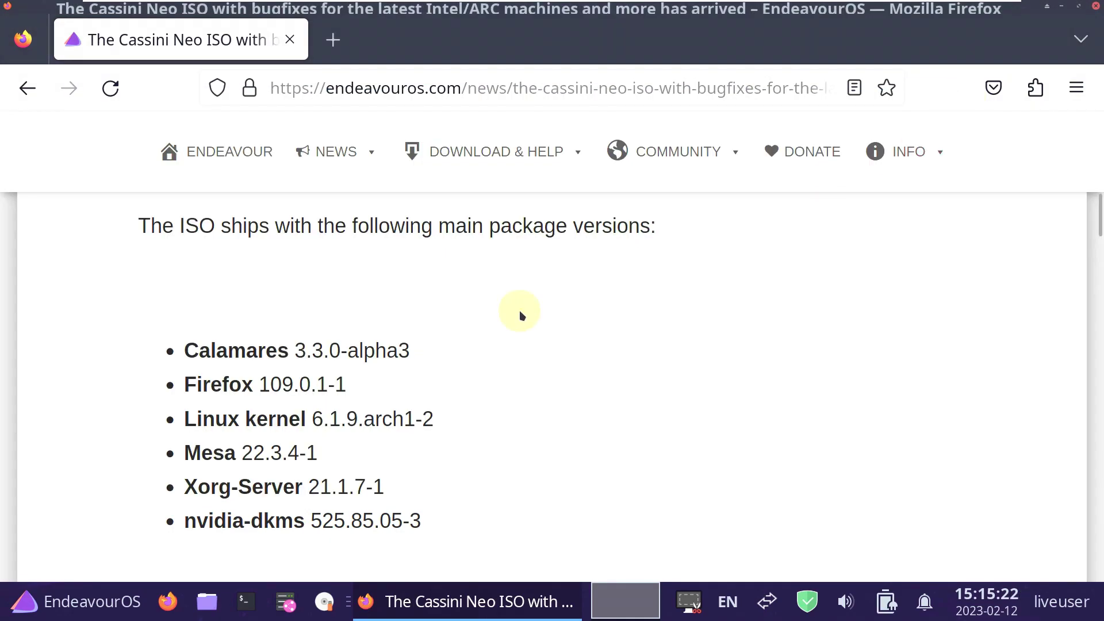
left_click(252, 605)
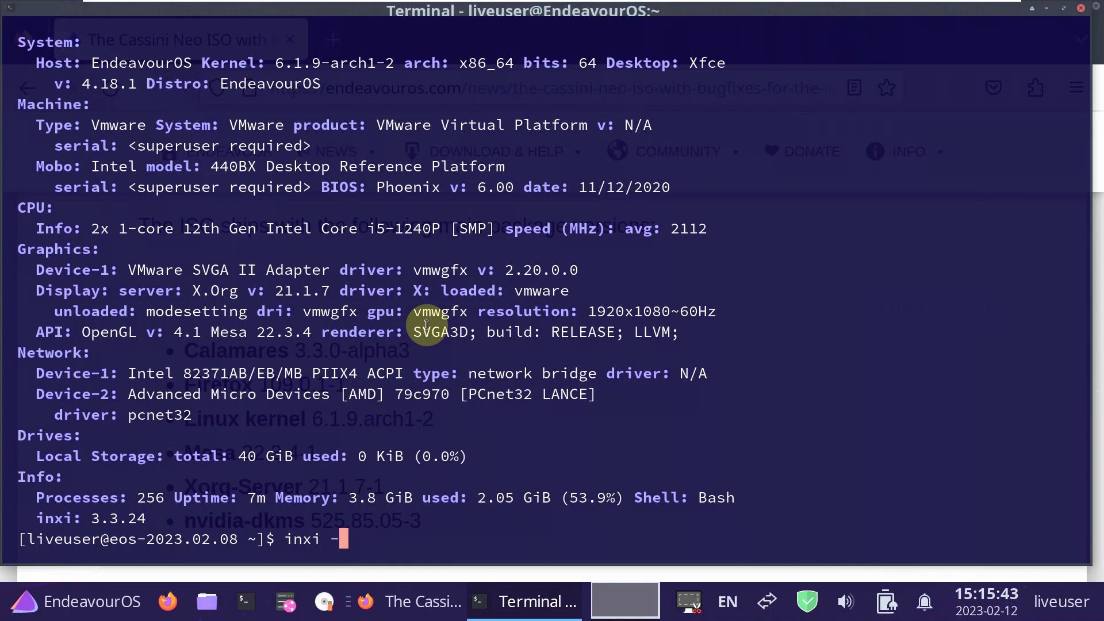
key("Return")
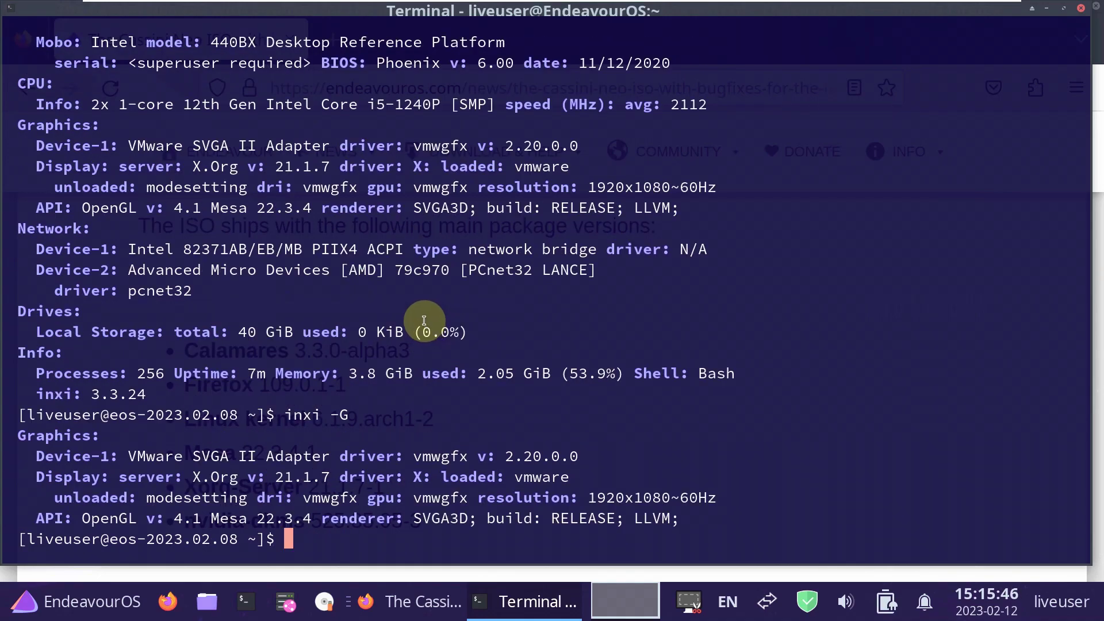
left_click_drag(211, 518, 348, 518)
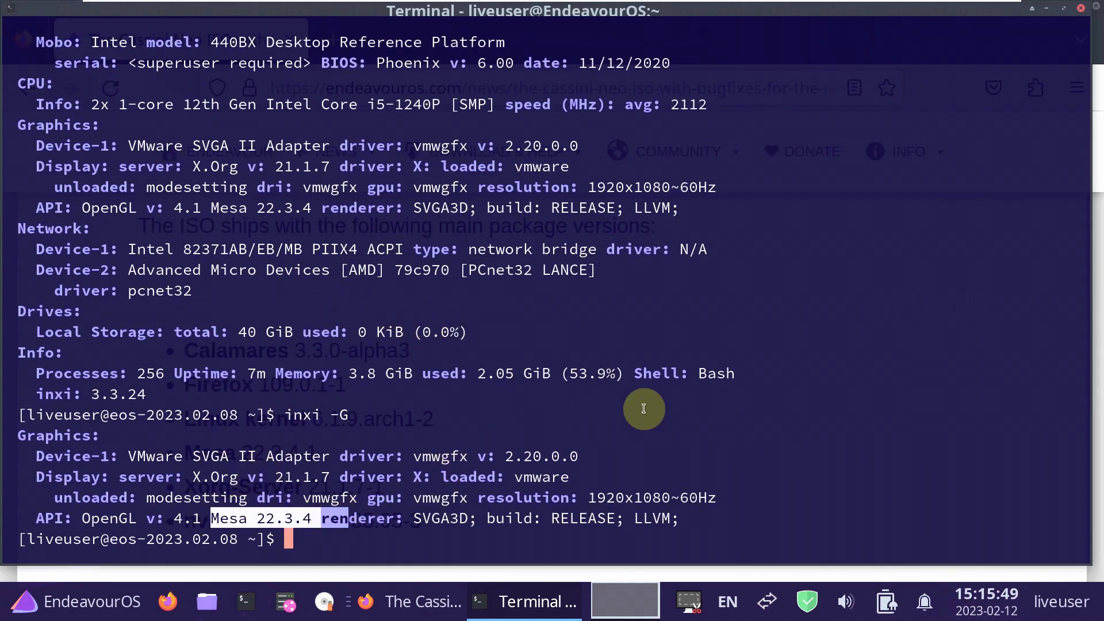
left_click(433, 614)
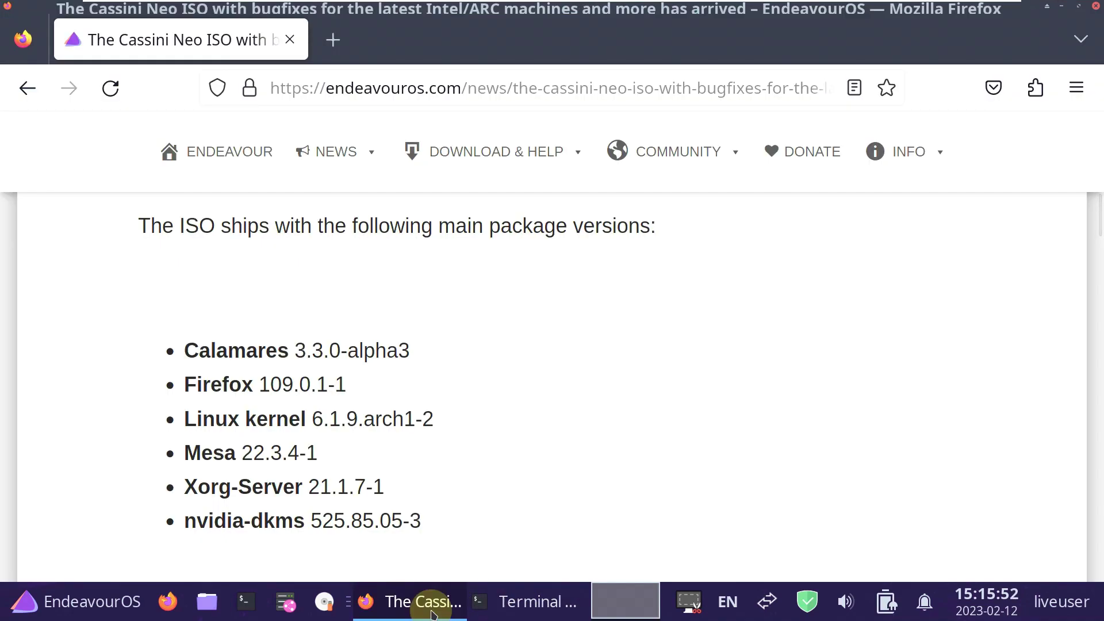
left_click(432, 614)
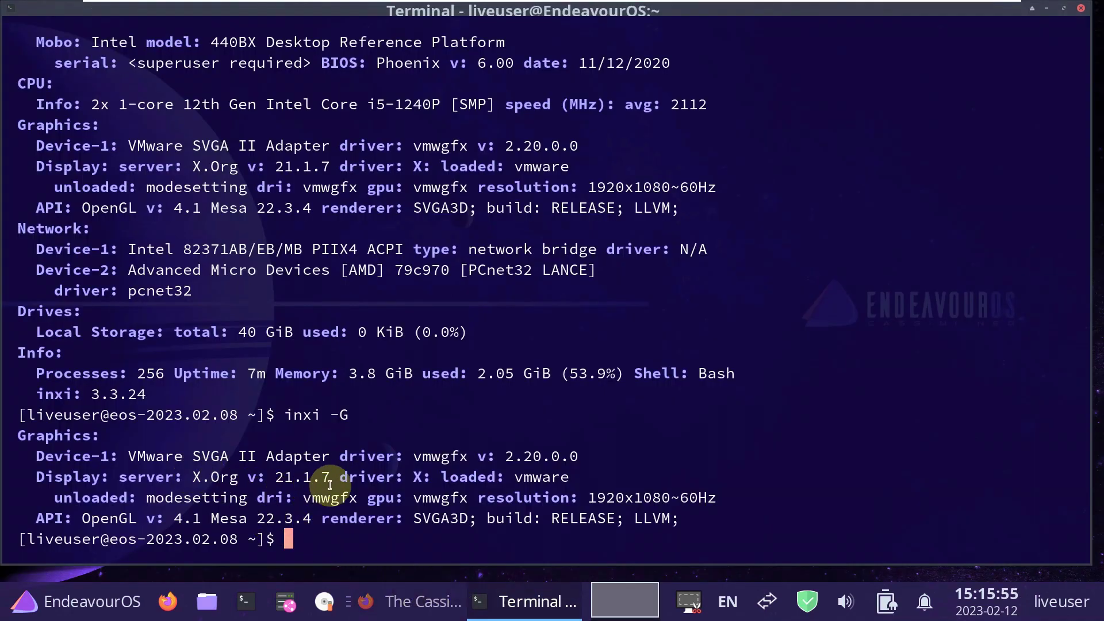
left_click(458, 602)
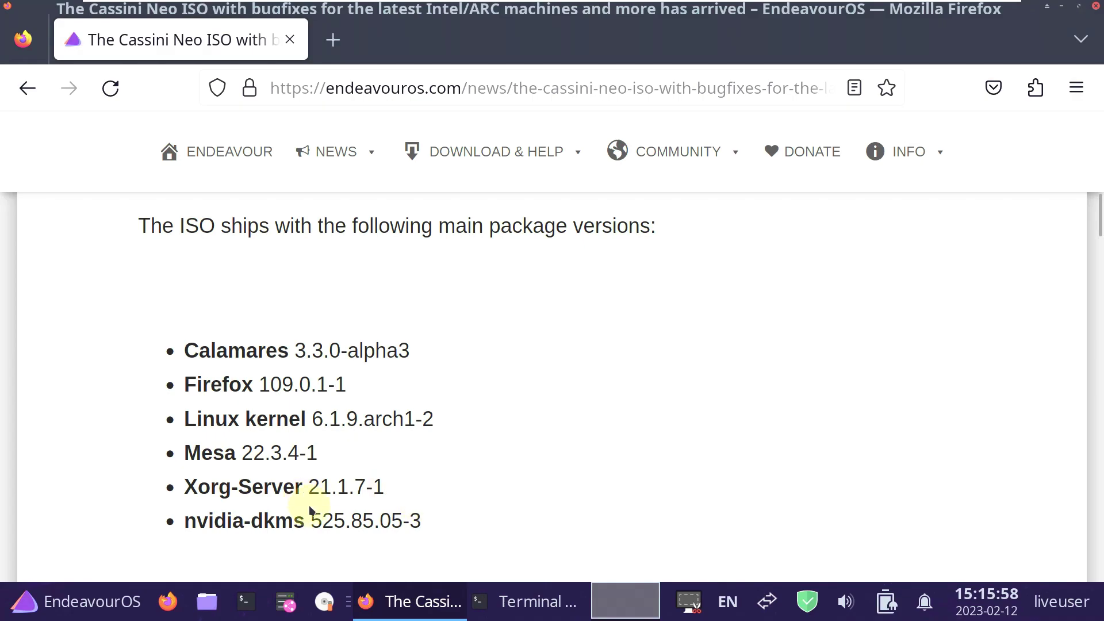
left_click(537, 602)
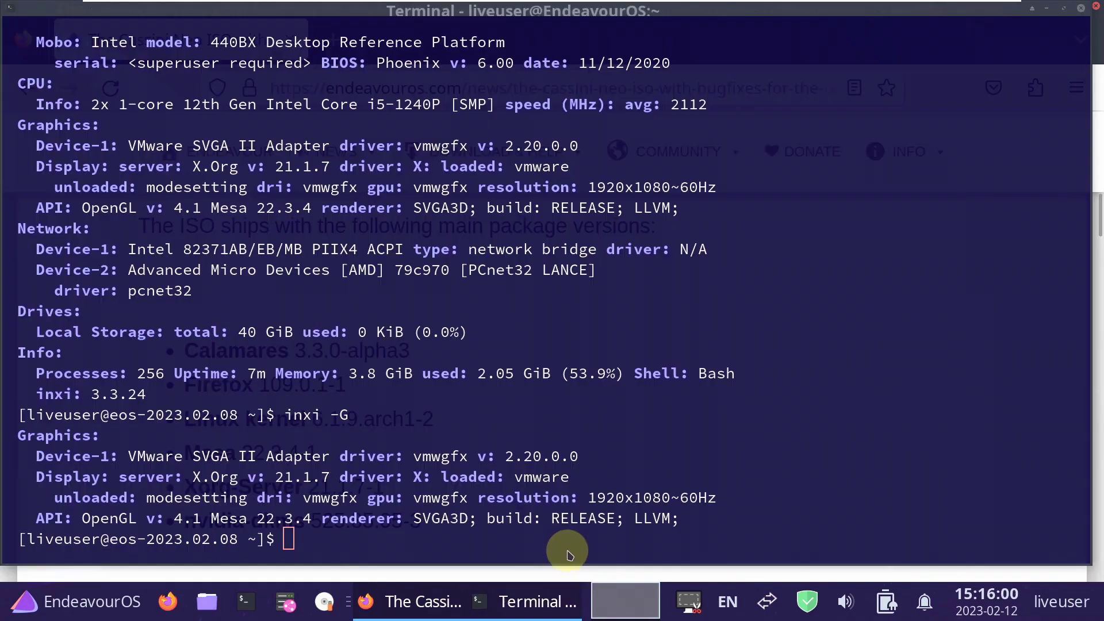
left_click(1095, 6)
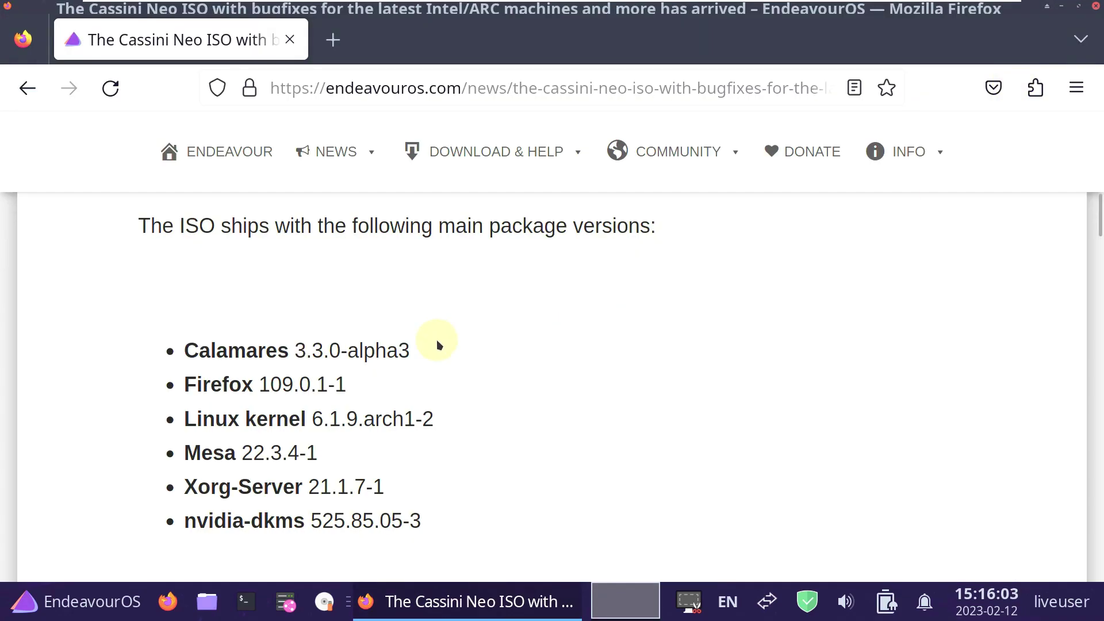
Scroll through the rest of the Cassini Neo article, close Firefox, and open the Whisker Menu.
scroll(437, 344, "down", 15)
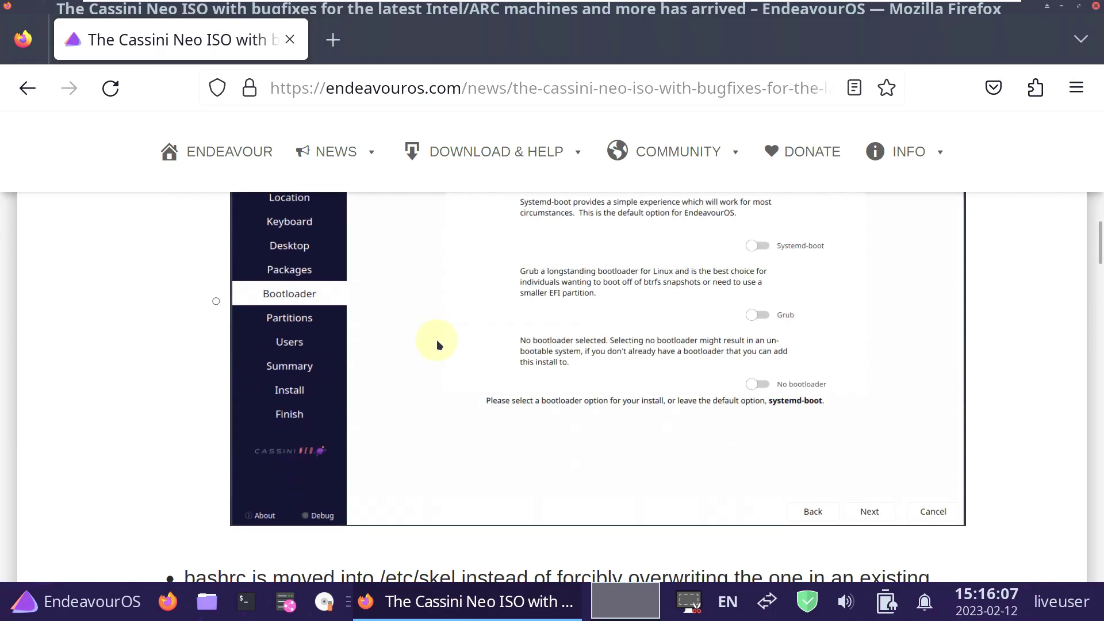
scroll(437, 343, "up", 3)
scroll(486, 444, "down", 15)
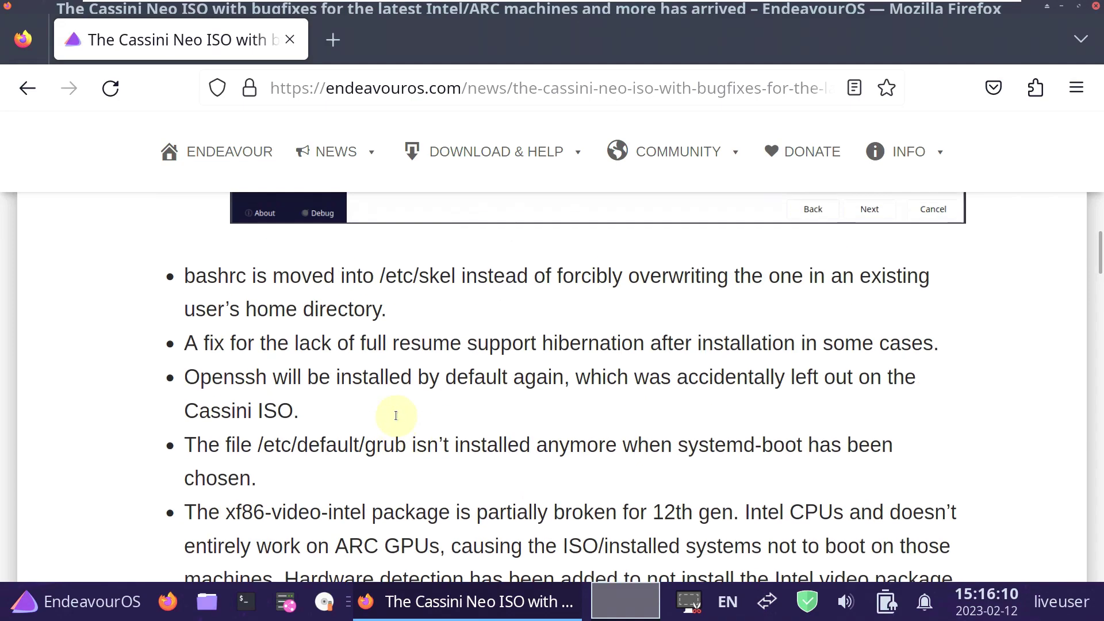
scroll(394, 413, "down", 10)
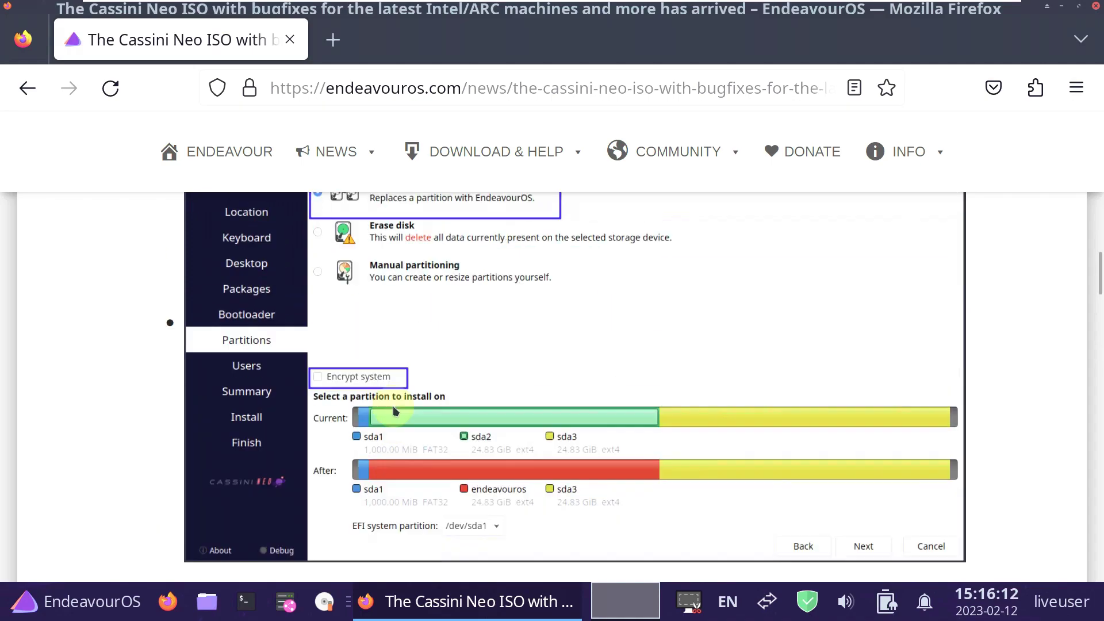
scroll(392, 401, "down", 10)
scroll(390, 394, "up", 4)
scroll(390, 394, "down", 15)
scroll(391, 394, "down", 10)
scroll(390, 389, "up", 8)
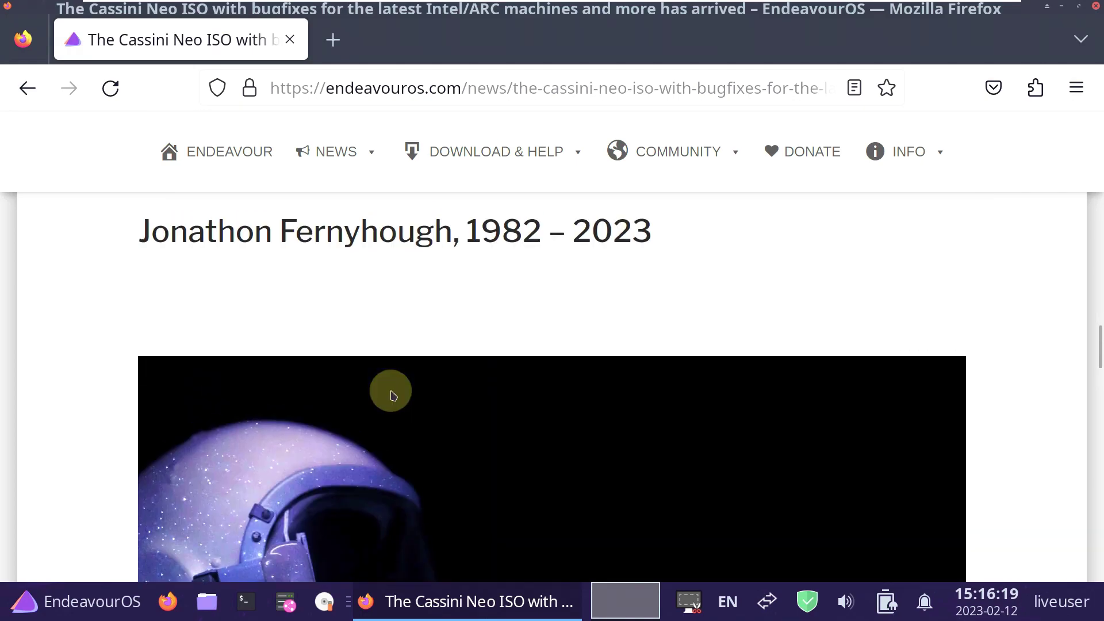
left_click(1096, 7)
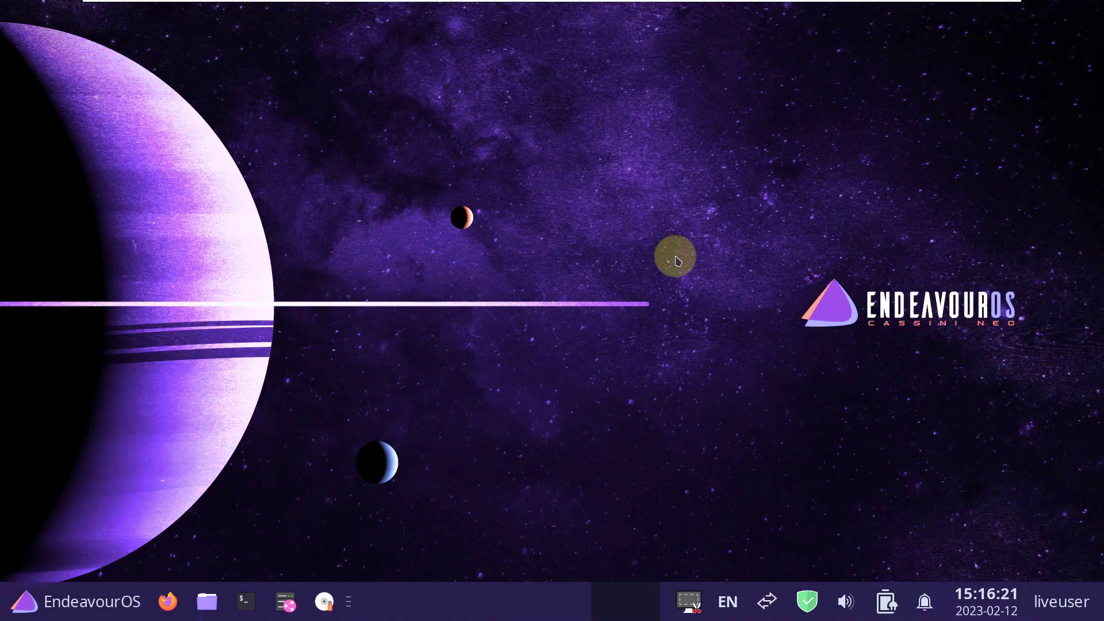
left_click(82, 599)
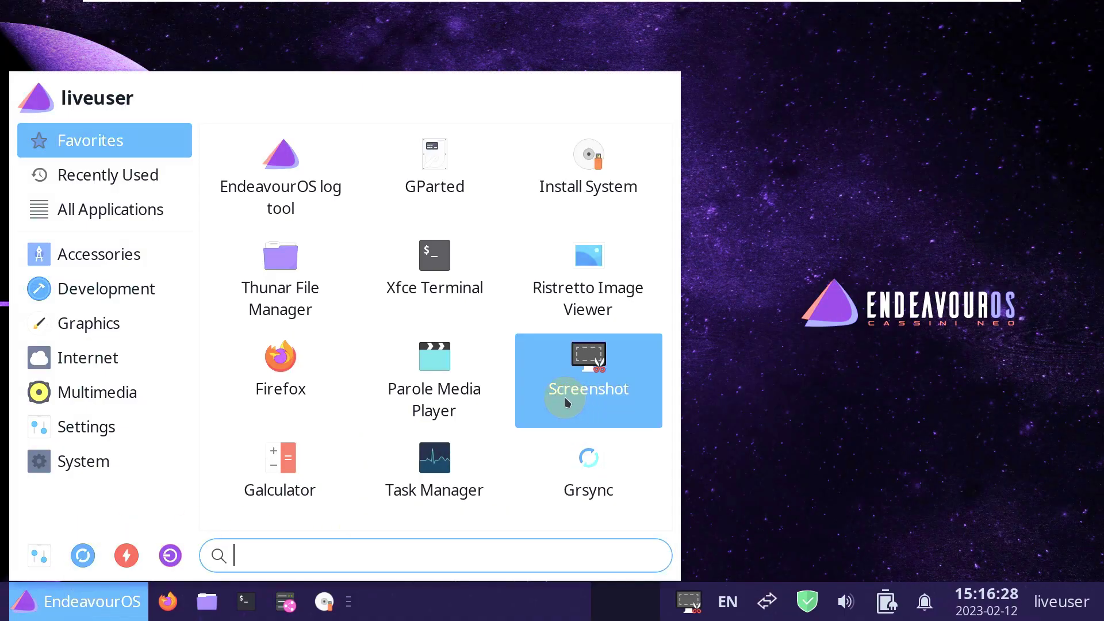
Launch Install System, maximize Welcome, view General Info, then Start the Installer from the INSTALL tab.
left_click(924, 330)
left_click(325, 601)
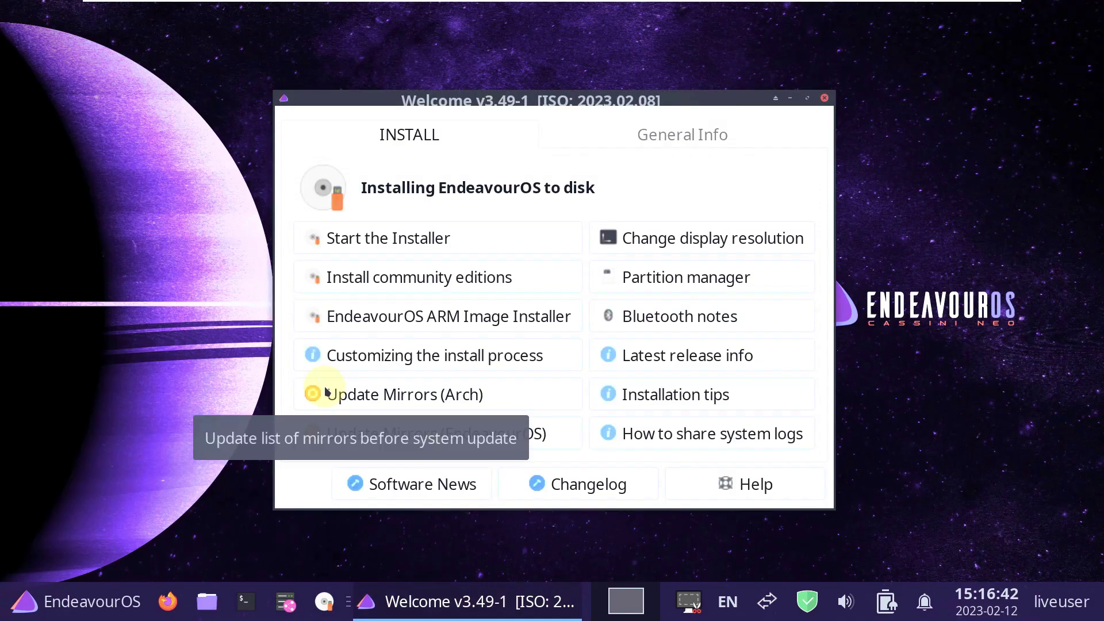
left_click(806, 99)
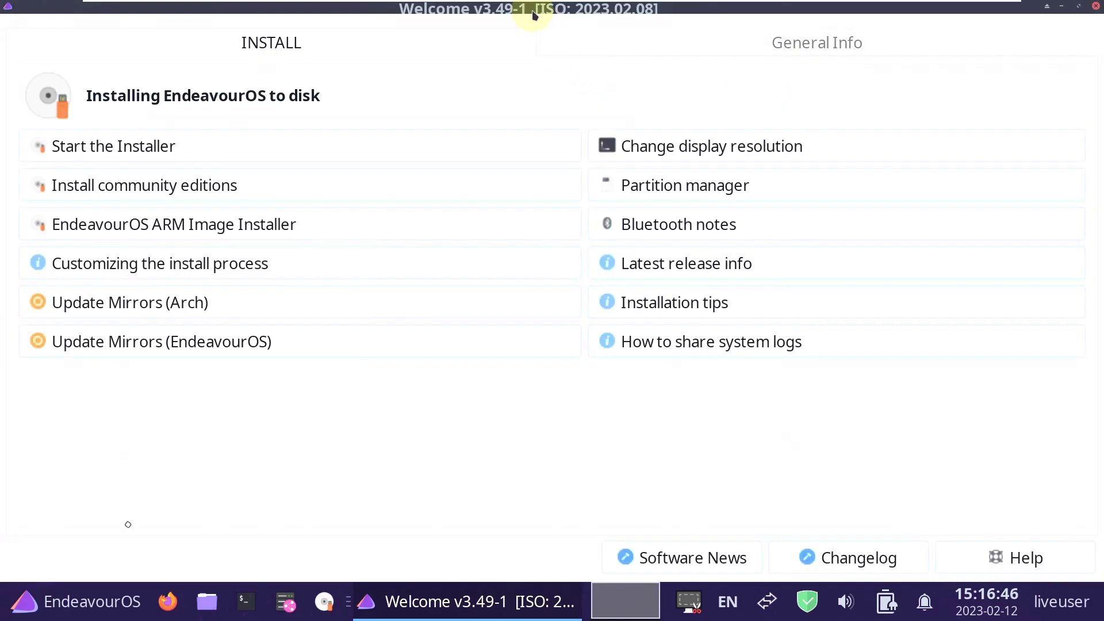
left_click(757, 56)
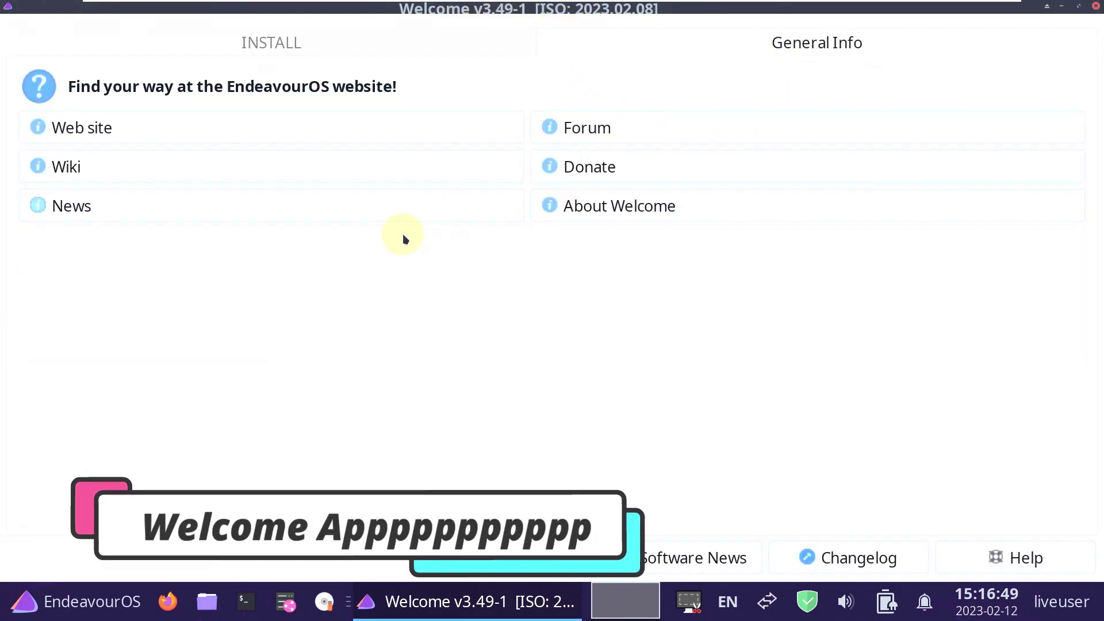
left_click(343, 53)
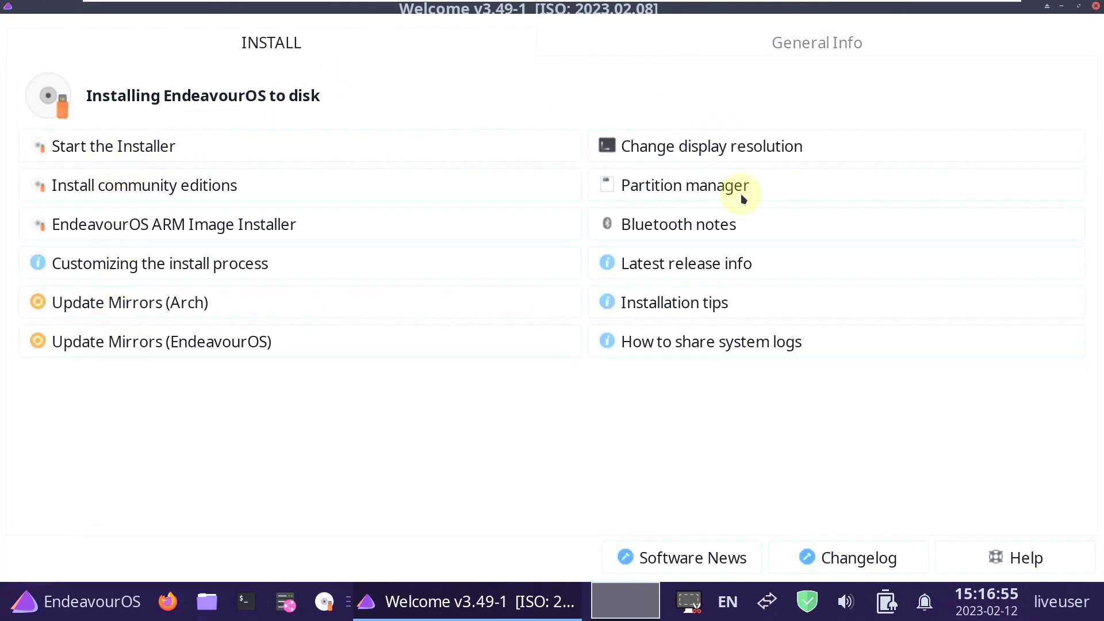
left_click(308, 141)
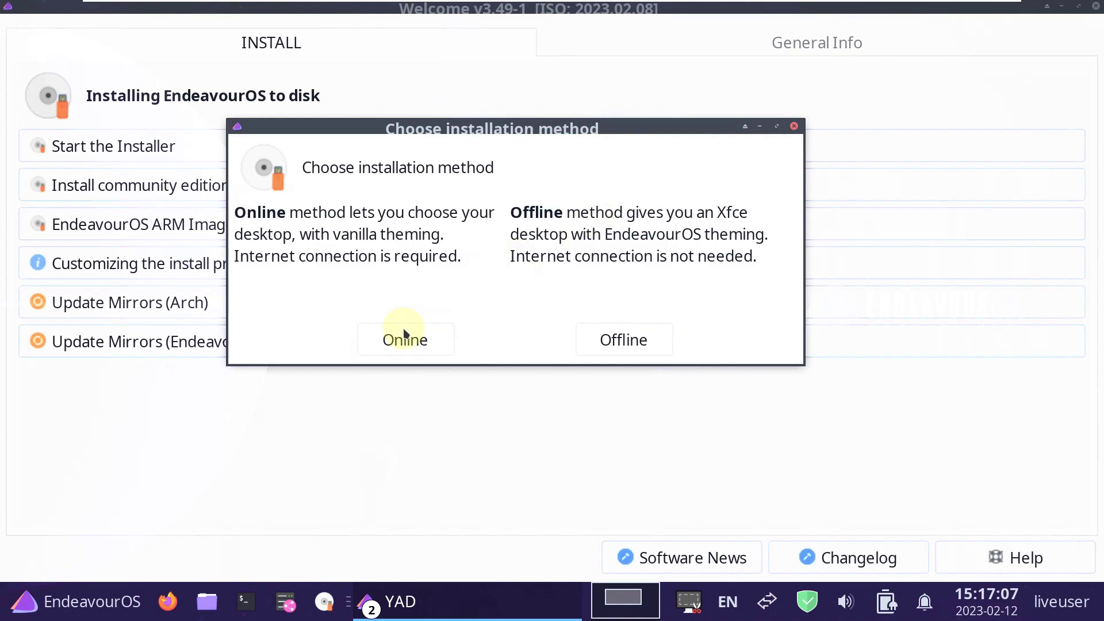
Choose the Online installation method, then check the session options, calendar and notifications popups.
left_click(431, 349)
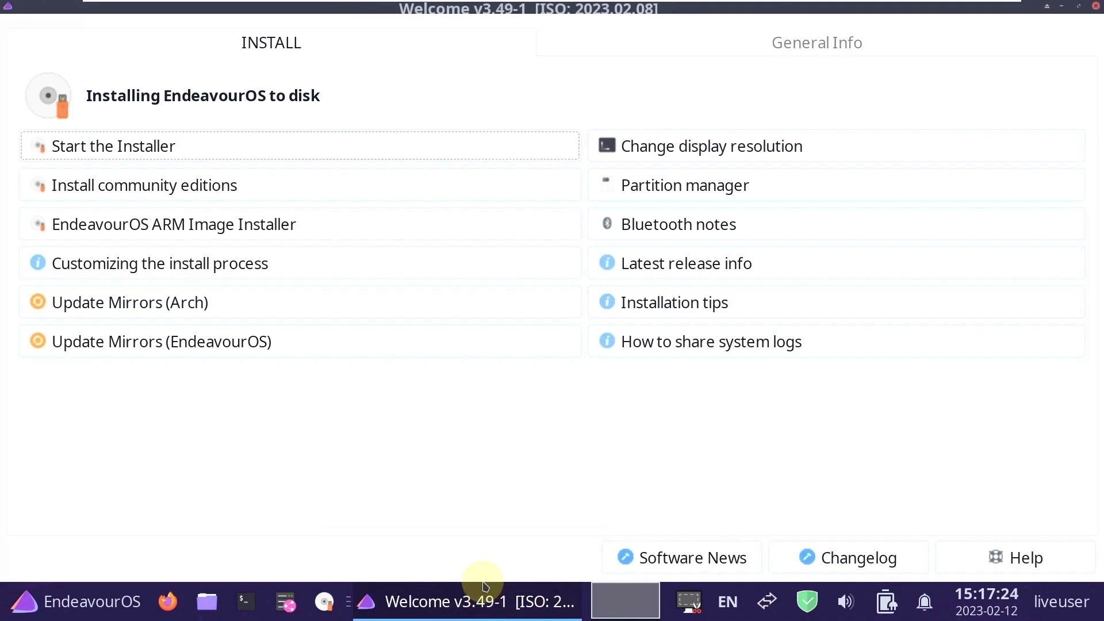
left_click(1059, 603)
left_click(1060, 607)
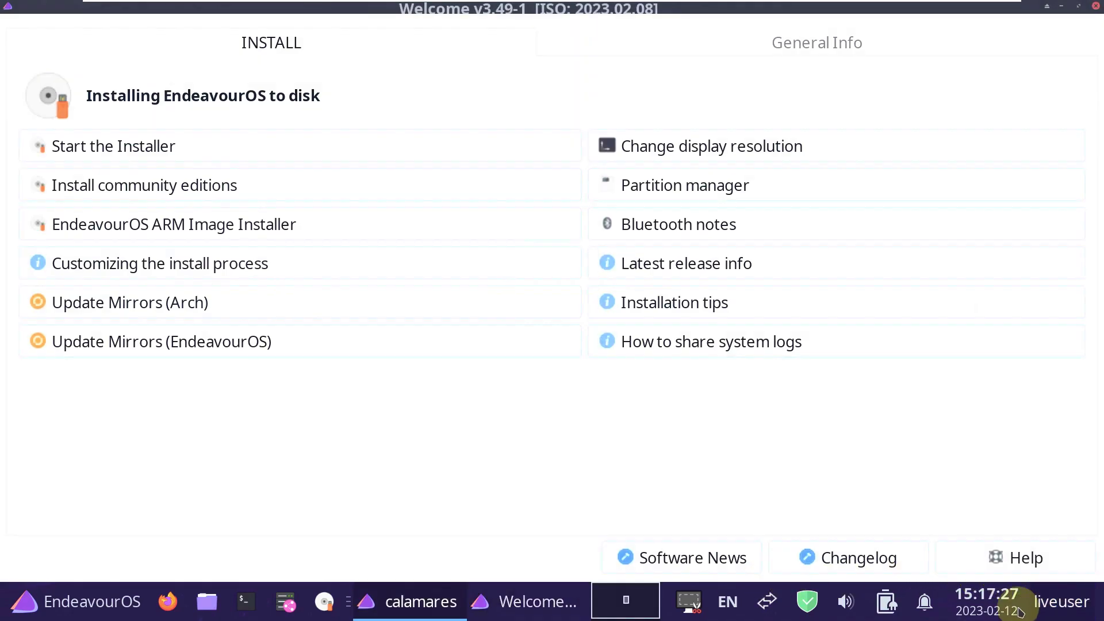
left_click(993, 613)
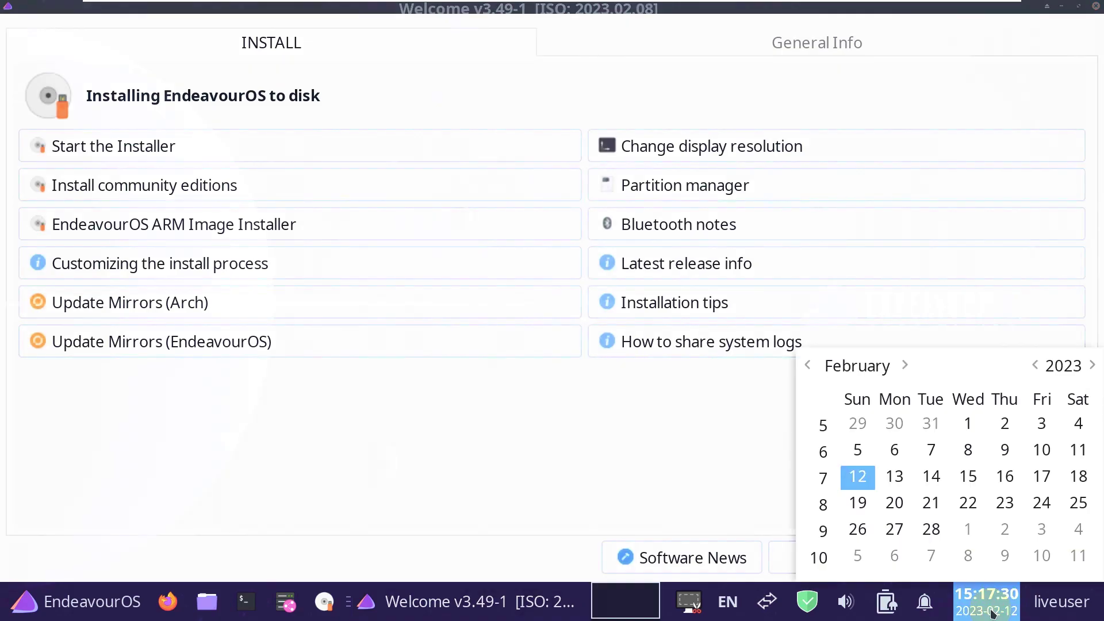
left_click(993, 613)
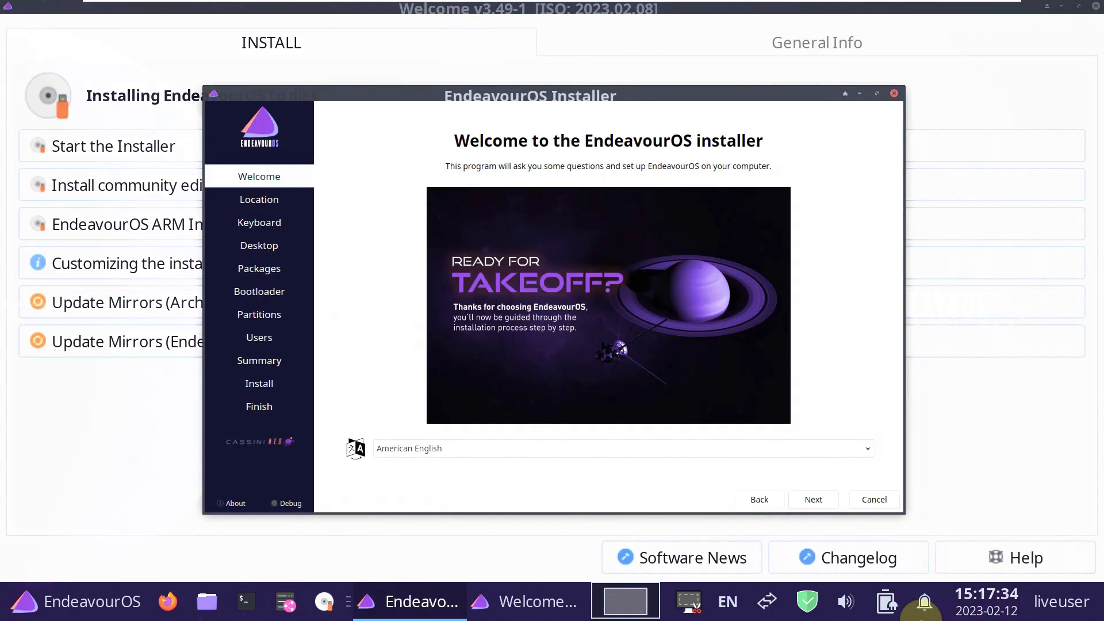
left_click(921, 614)
left_click(921, 612)
Check the tray's power manager, audio volume and network connection popups.
left_click(889, 607)
left_click(889, 607)
left_click(841, 608)
left_click(838, 608)
left_click(838, 608)
left_click(839, 608)
mouse_move(805, 616)
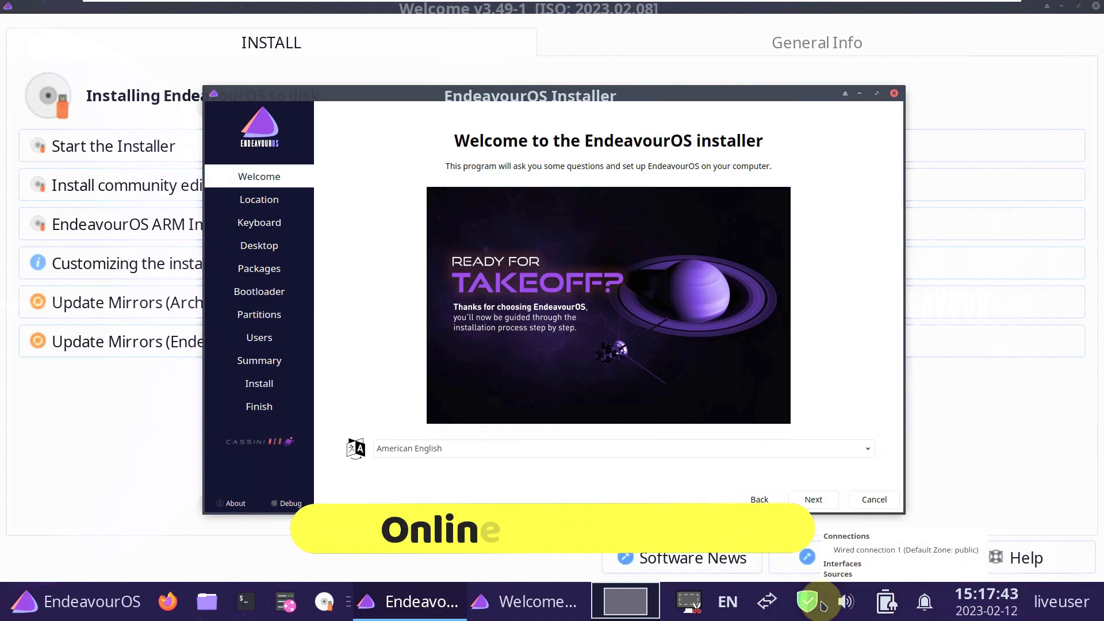
left_click(769, 603)
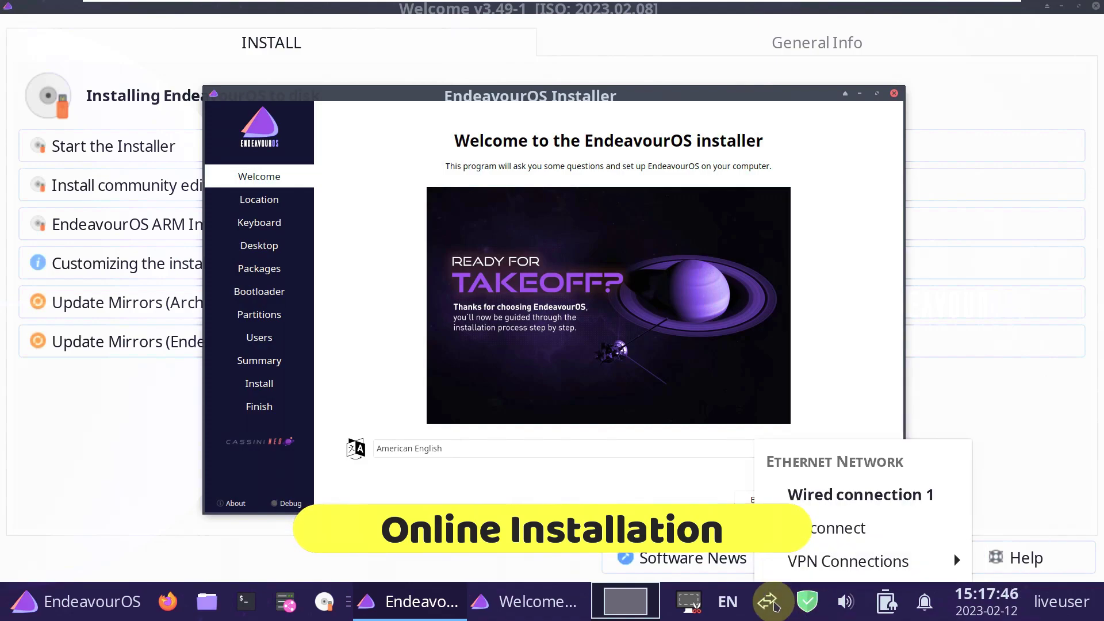
left_click(775, 607)
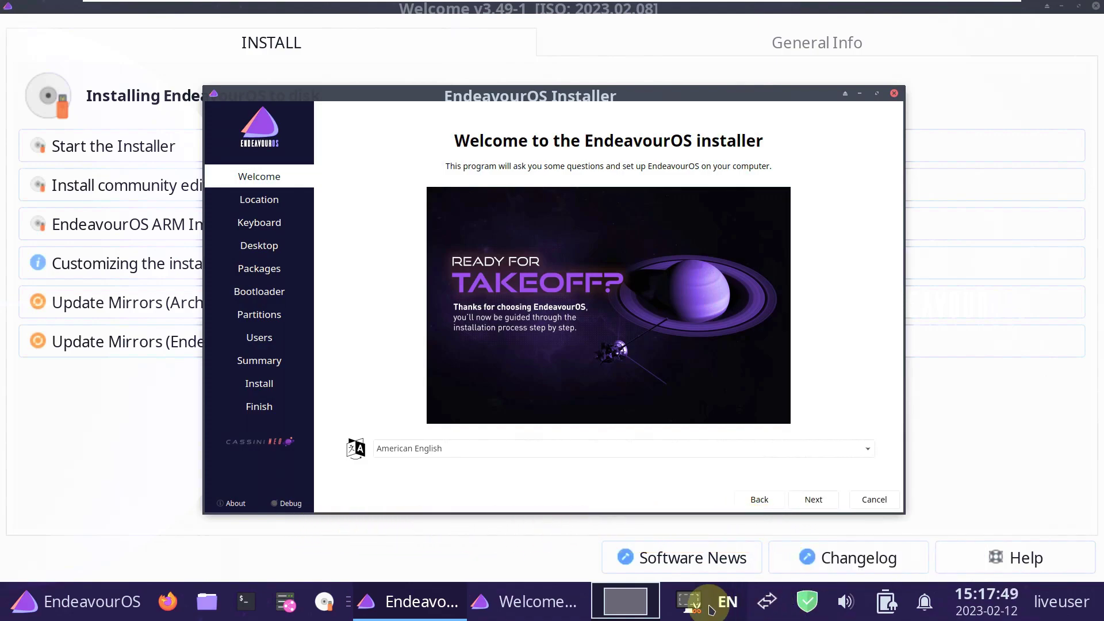
View the About information for the Xfce panel and Calamares 3.3.0-alpha3, closing both dialogs.
right_click(696, 610)
mouse_move(747, 560)
left_click(863, 560)
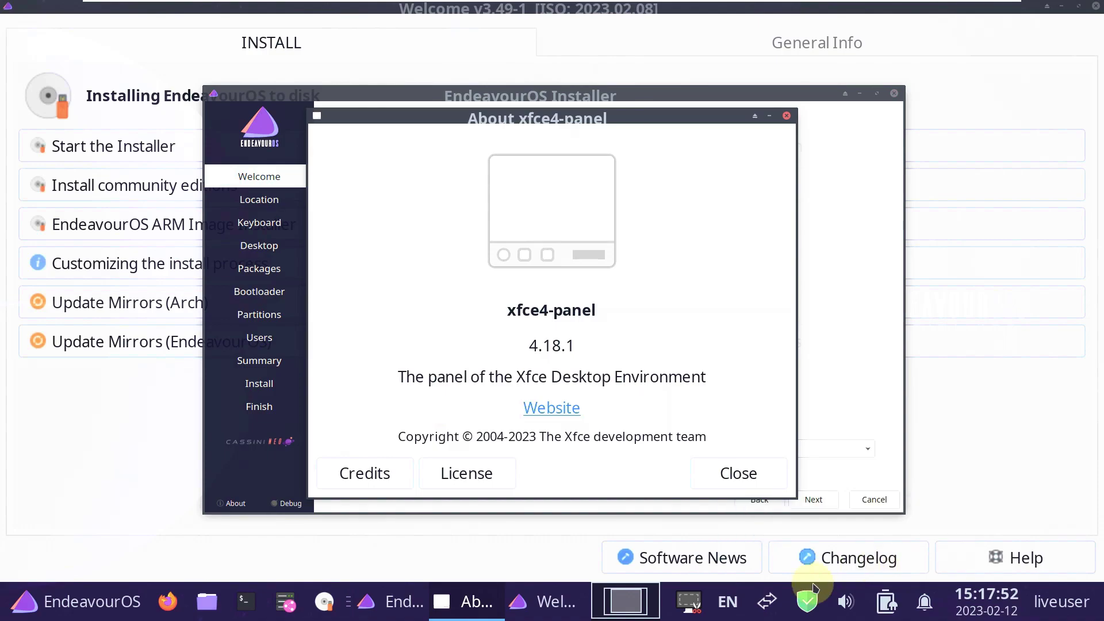
left_click(742, 483)
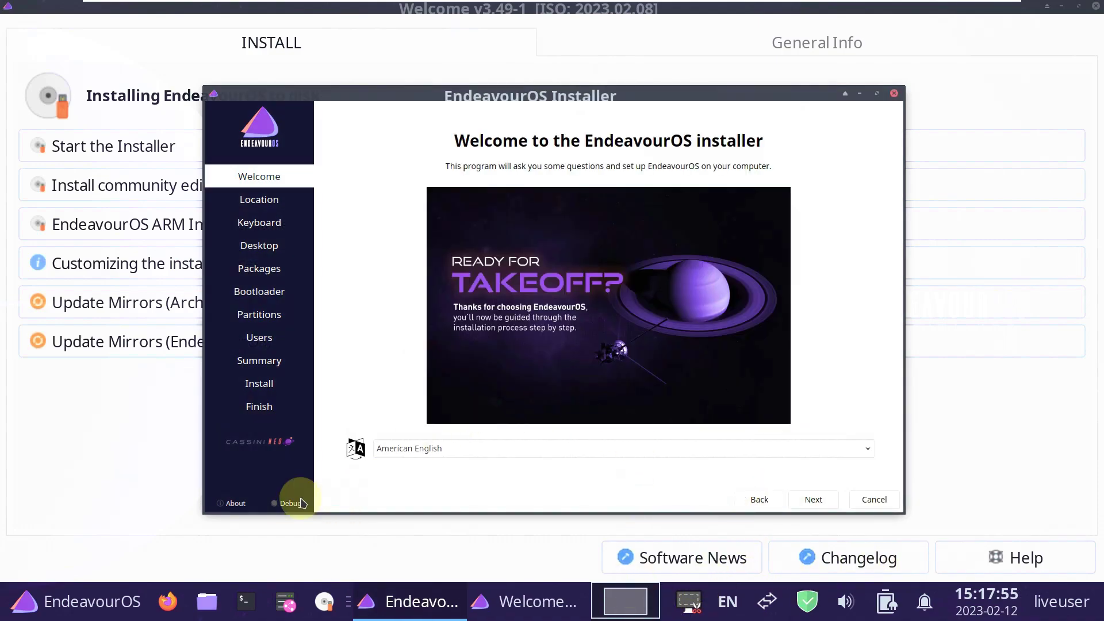
left_click(235, 503)
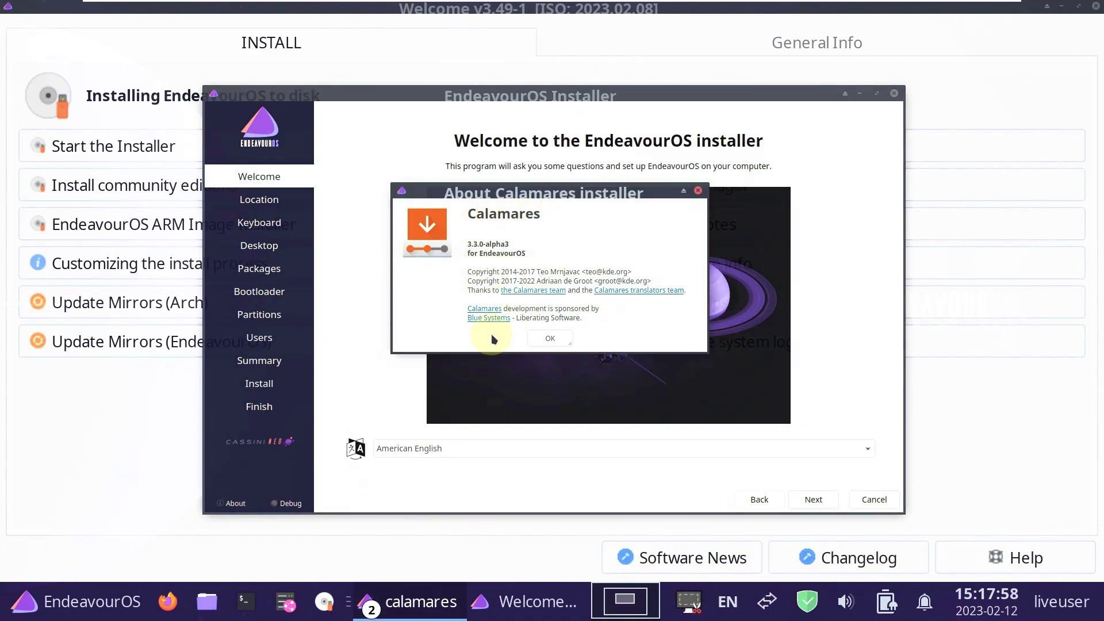
left_click(553, 338)
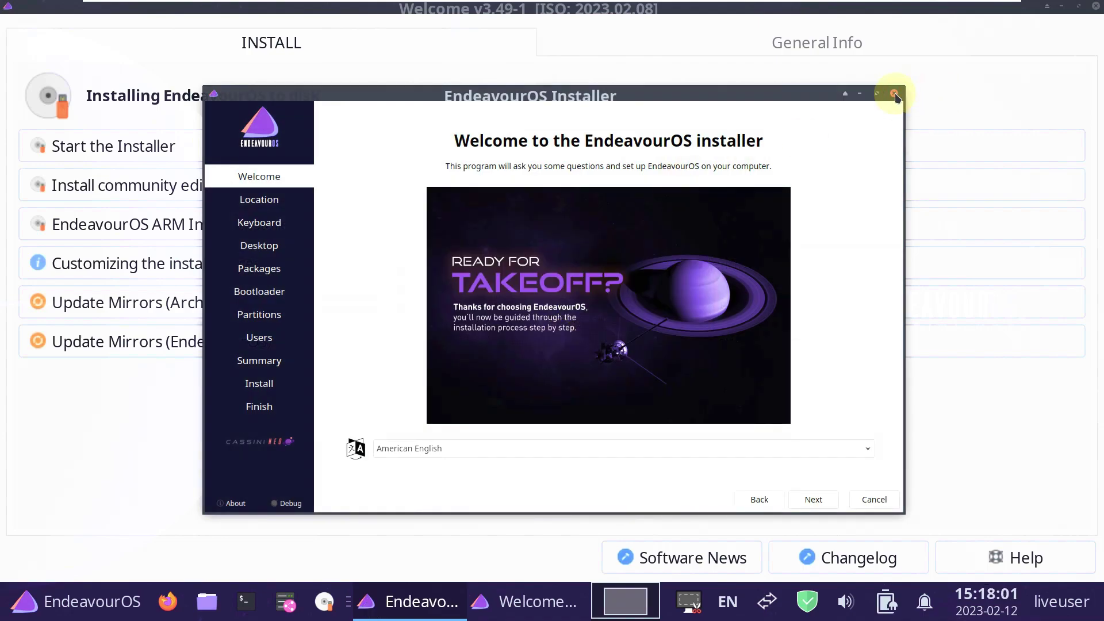
Maximize the installer window and check the language list, keeping American English.
left_click(876, 93)
left_click(432, 517)
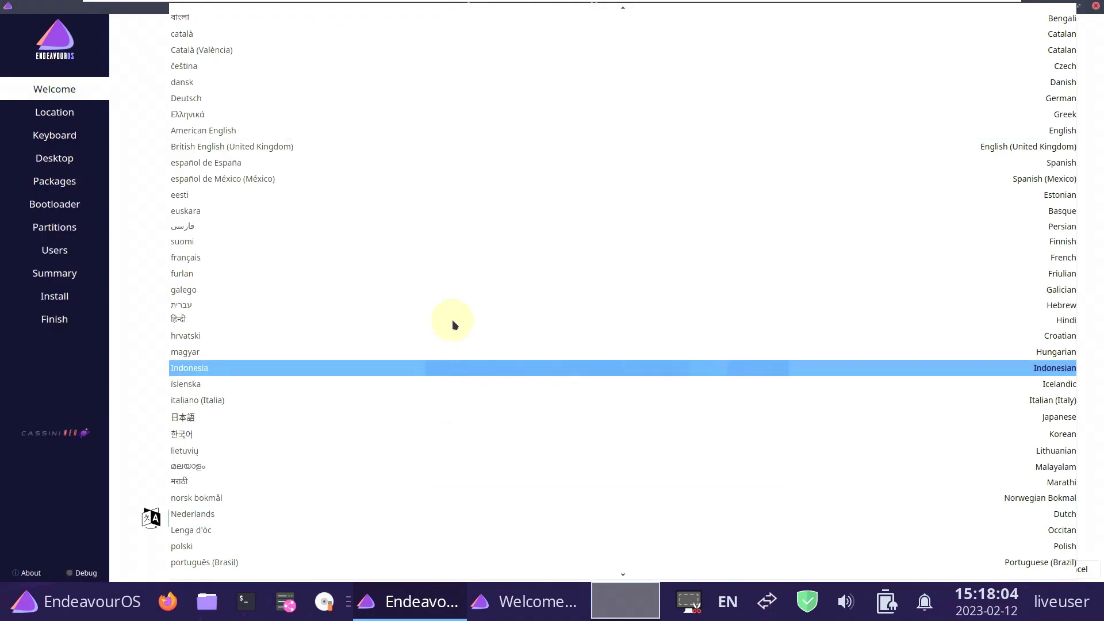
left_click(151, 237)
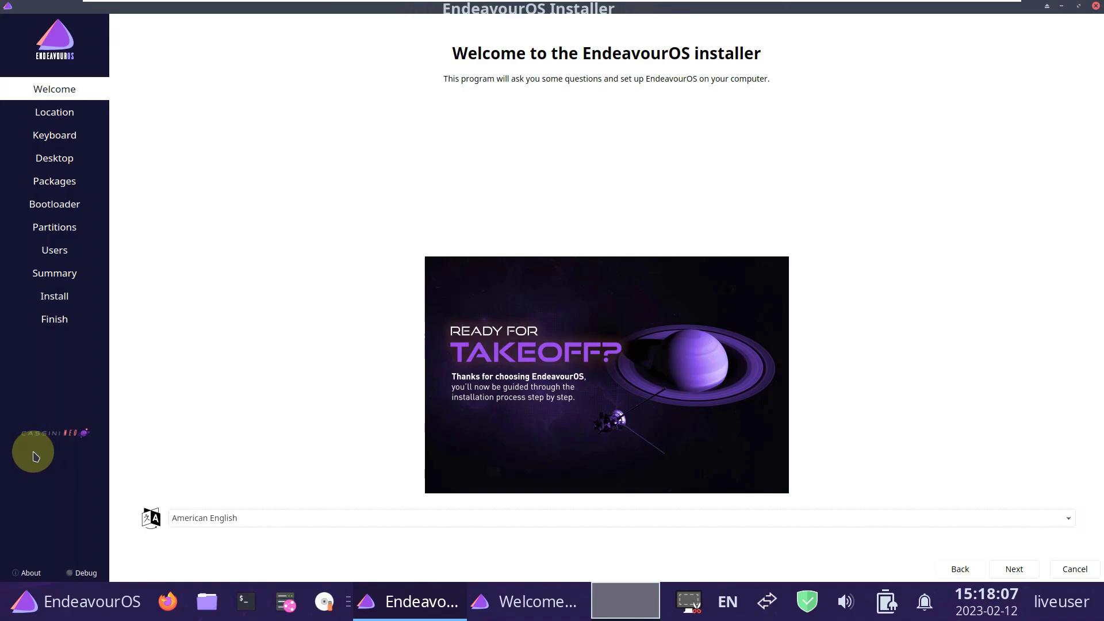
Set the timezone to America/Los Angeles on the location page.
left_click(1007, 569)
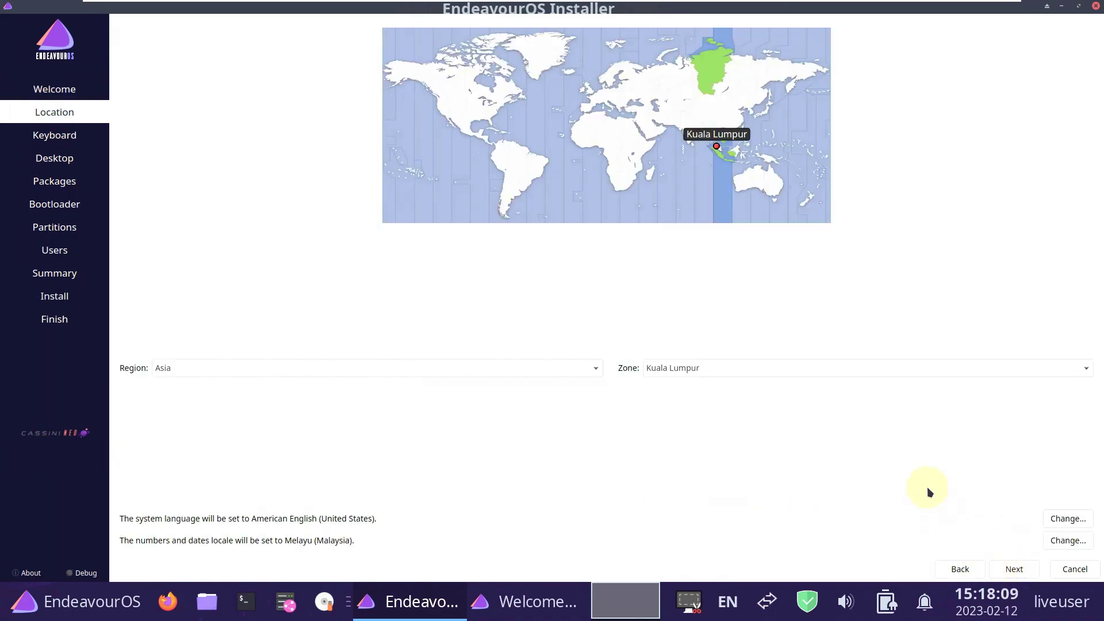
left_click(473, 155)
left_click(437, 368)
left_click(649, 256)
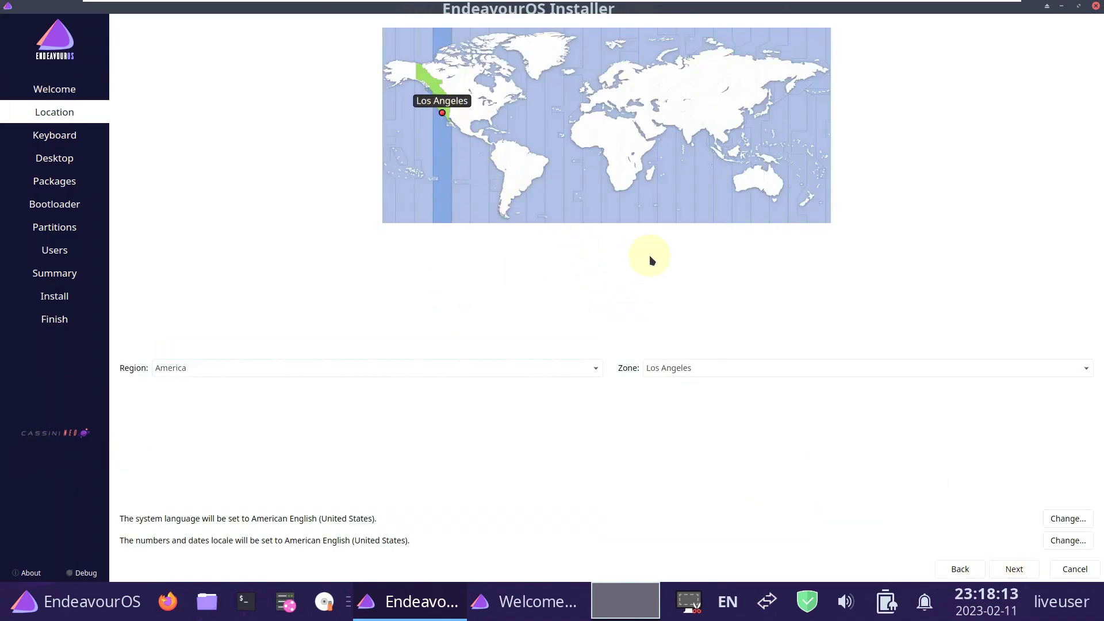
left_click(864, 375)
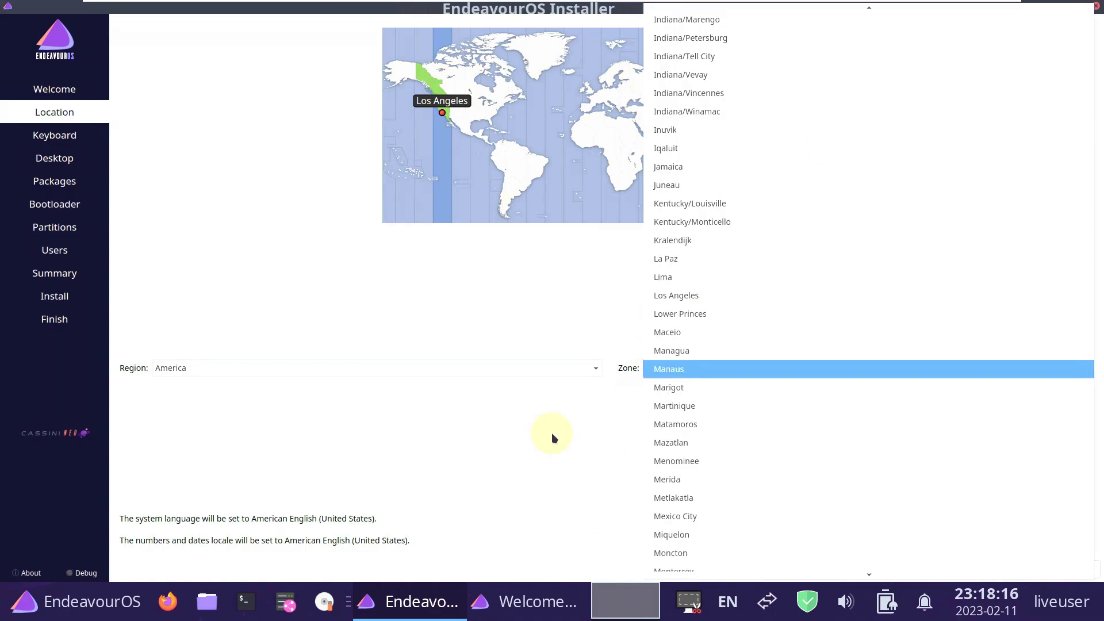
left_click(493, 315)
Leave the keyboard model unchanged on the keyboard page.
left_click(1015, 569)
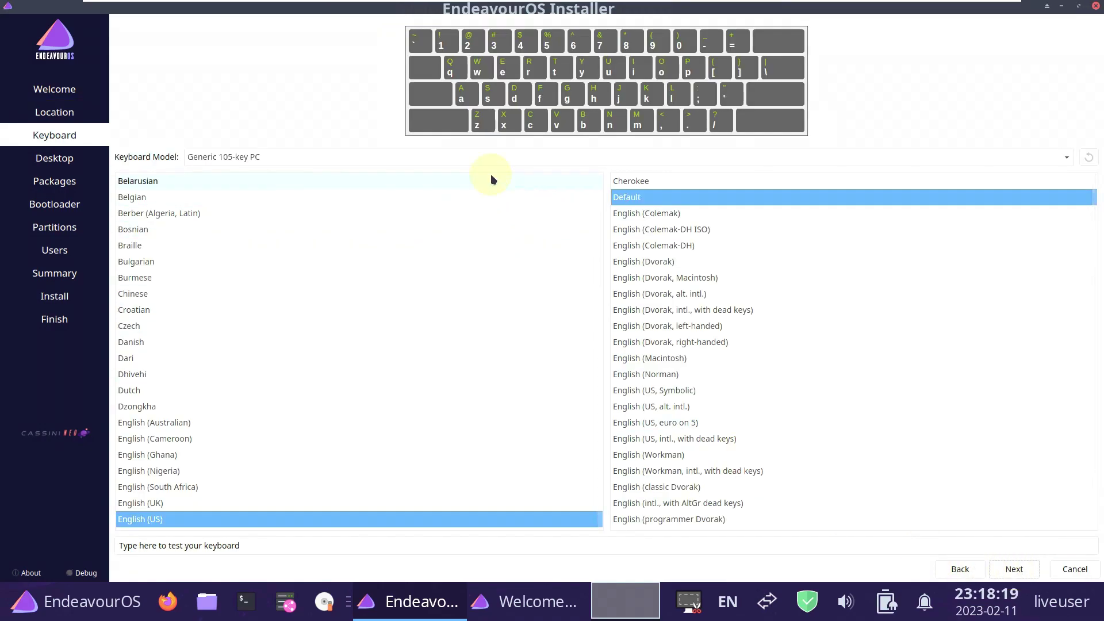
left_click(493, 159)
left_click(152, 84)
Preview the Xfce4, i3-wm, Plasma KDE, GNOME, Cinnamon, Mate and Budgie desktops.
left_click(1017, 569)
left_click(165, 44)
left_click(176, 63)
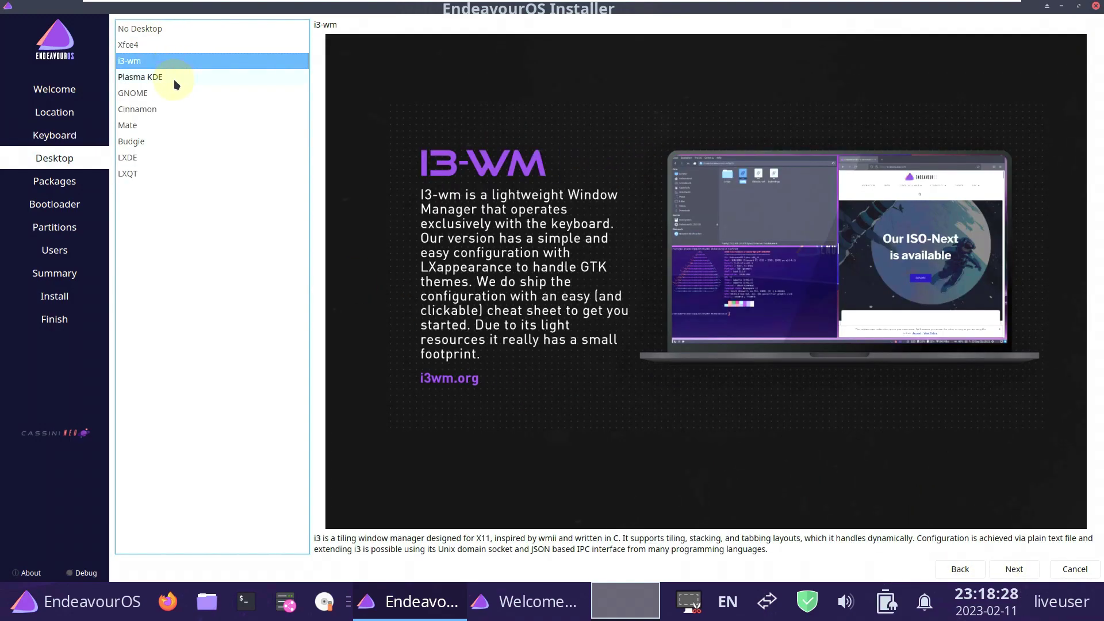
left_click(175, 81)
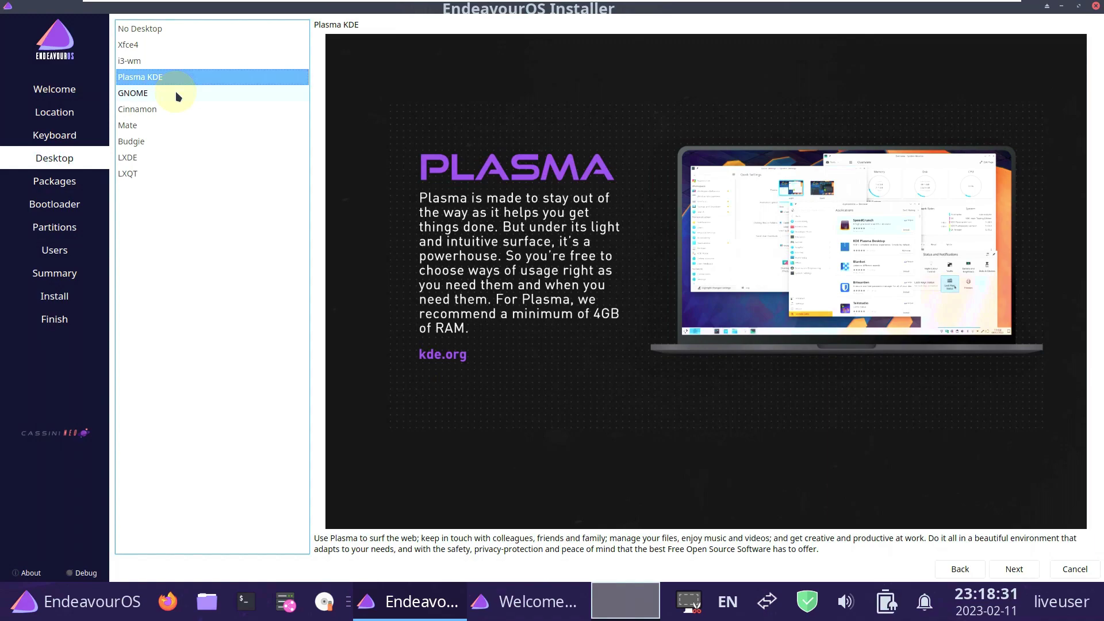
left_click(178, 95)
left_click(179, 112)
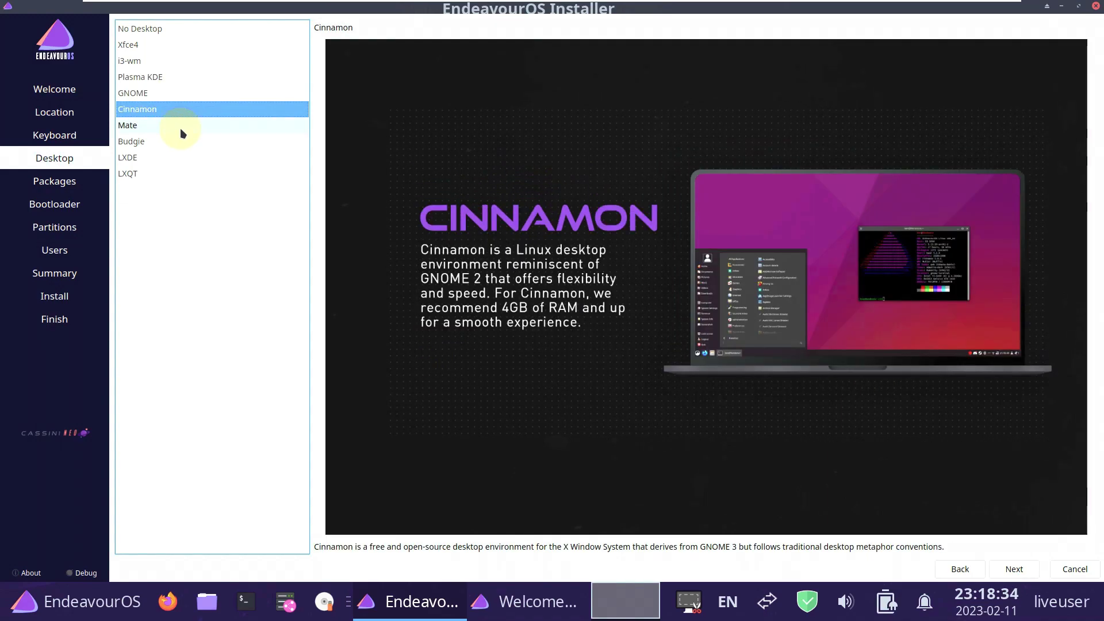
left_click(180, 128)
left_click(181, 142)
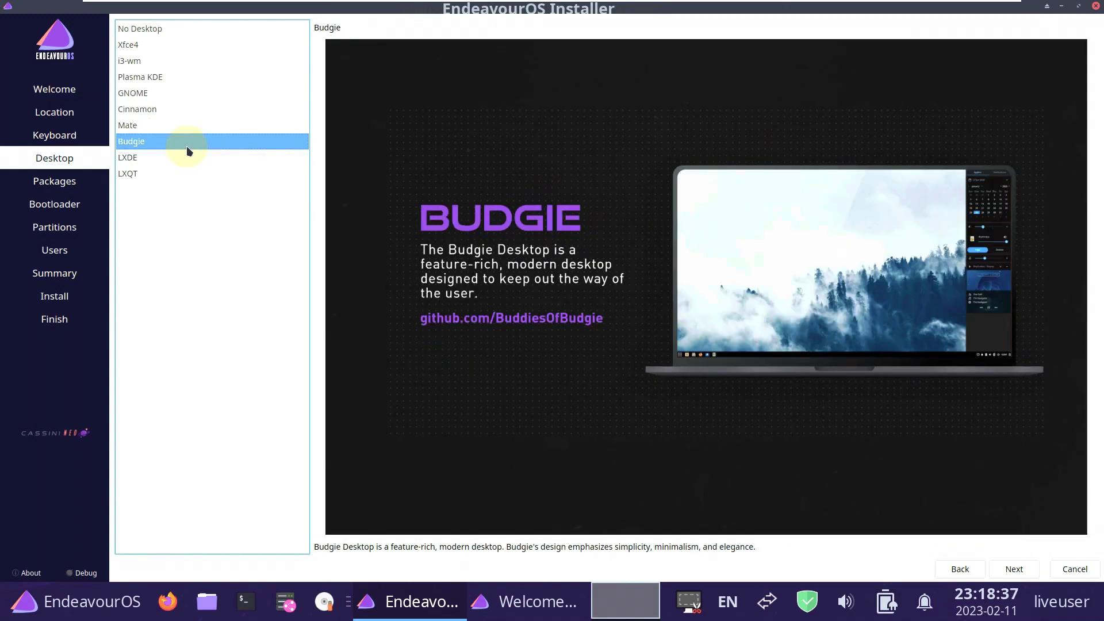
Preview LXDE, LXQT and GNOME, then settle on Xfce4 and move to Packages.
left_click(193, 158)
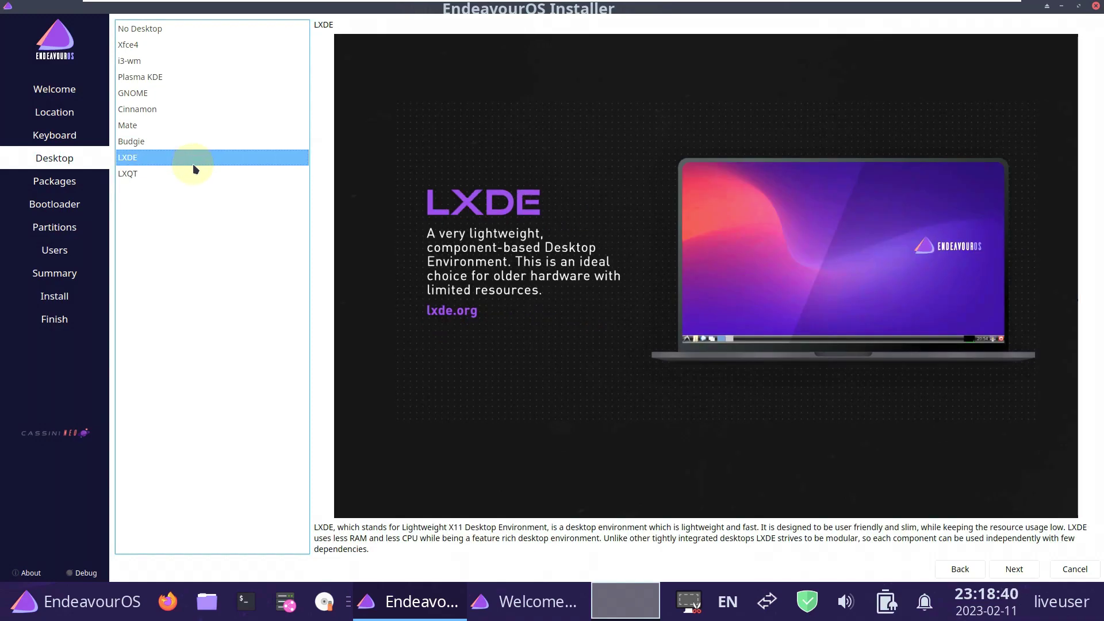
left_click(193, 172)
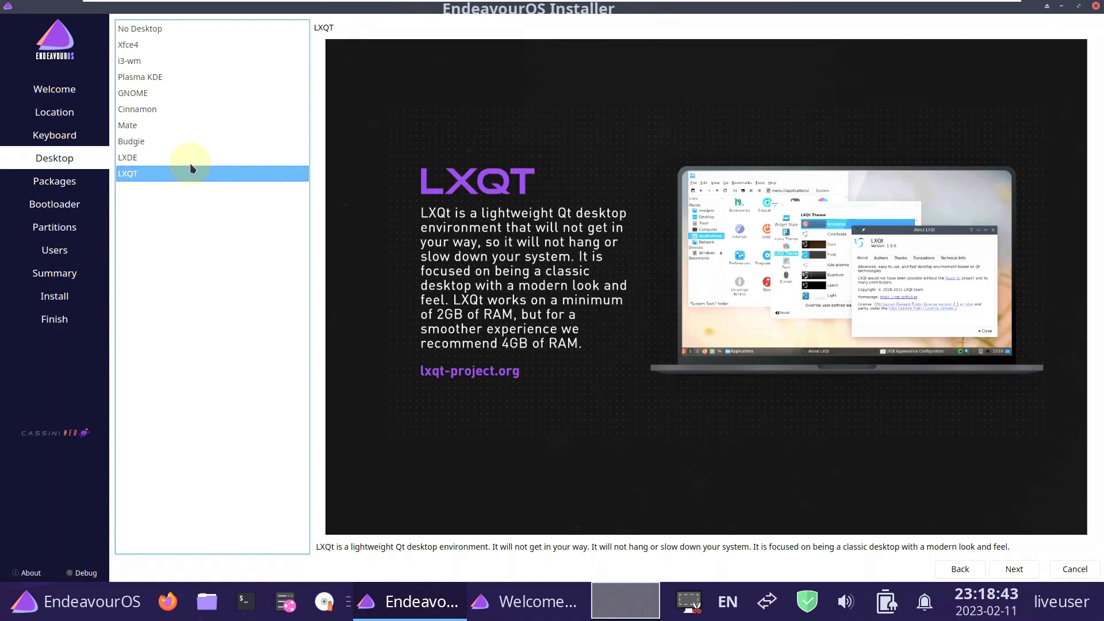
left_click(184, 93)
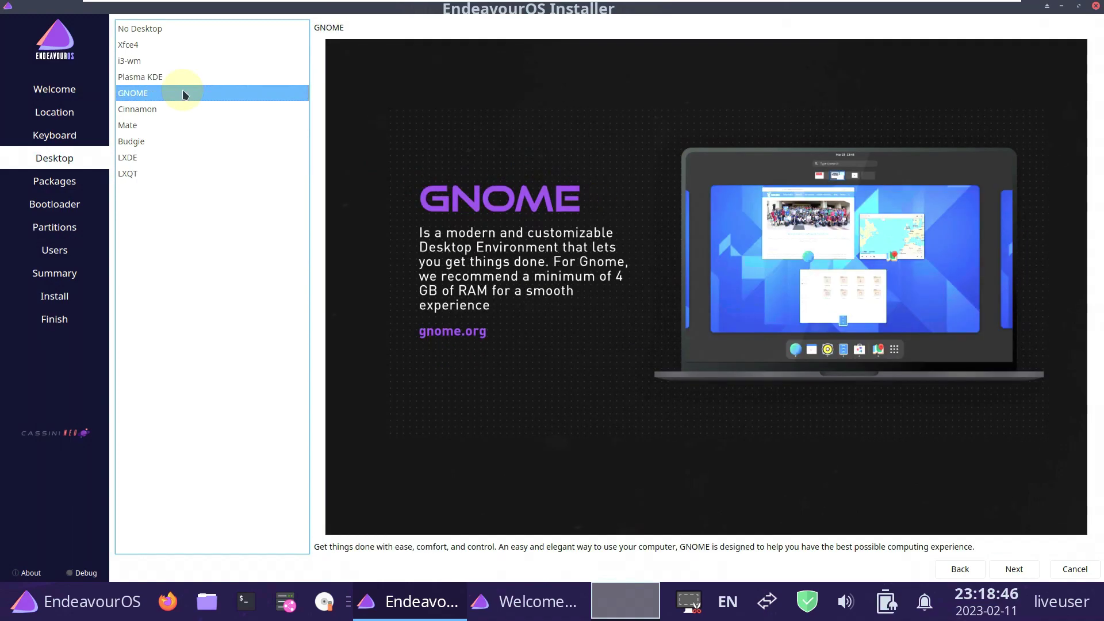
left_click(171, 50)
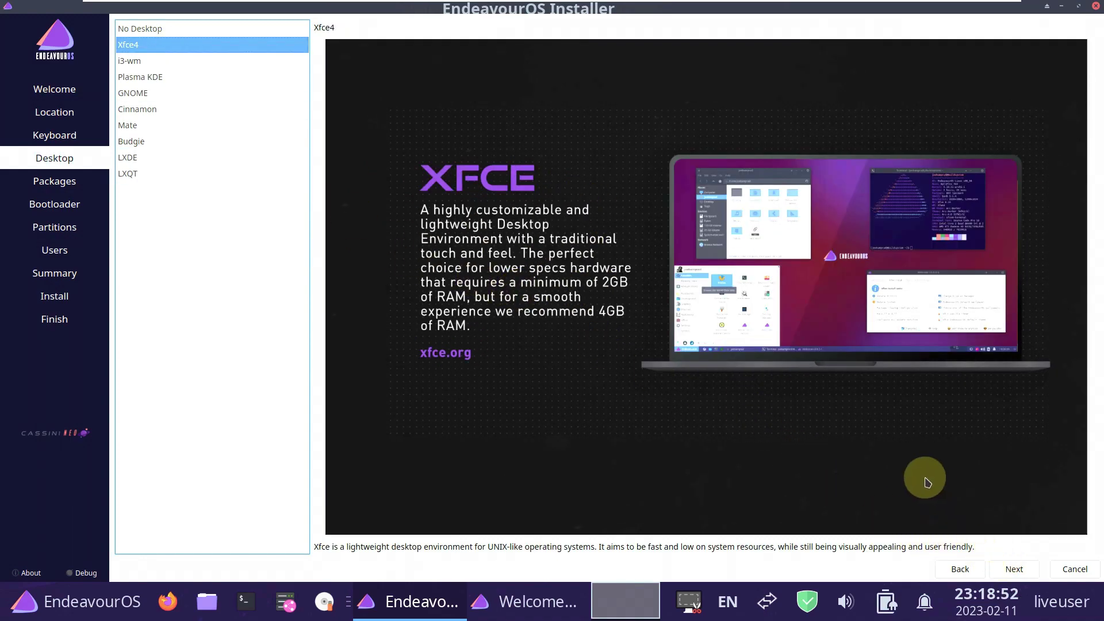
left_click(1012, 568)
Inspect the Desktop-Base, CPU microcode, Firefox and Zen Kernel package groups without changing them.
left_click(123, 64)
left_click(123, 64)
left_click(124, 82)
left_click(124, 81)
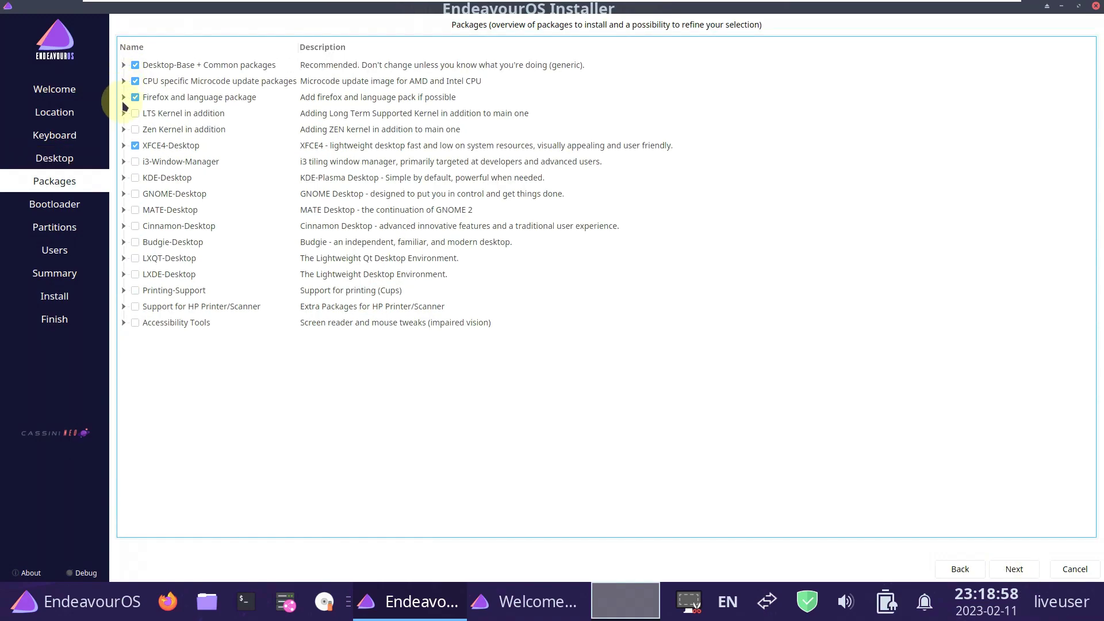
left_click(123, 97)
left_click(123, 97)
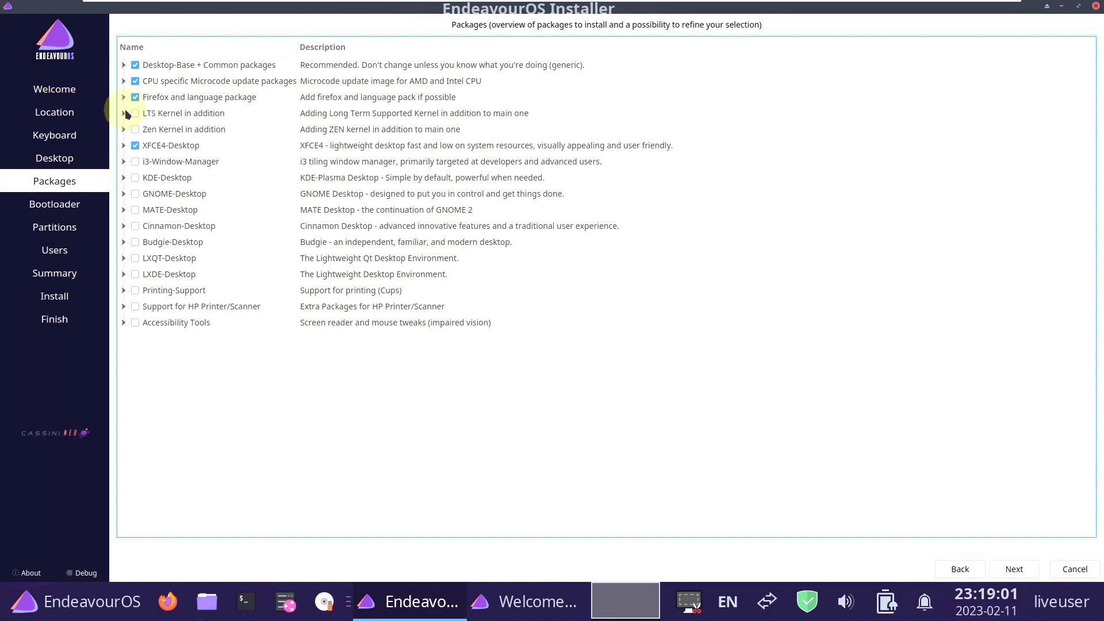
left_click(123, 130)
left_click(123, 129)
Inspect the XFCE4, i3, KDE, GNOME, MATE, Cinnamon, Budgie, LXQT and LXDE package groups.
left_click(123, 146)
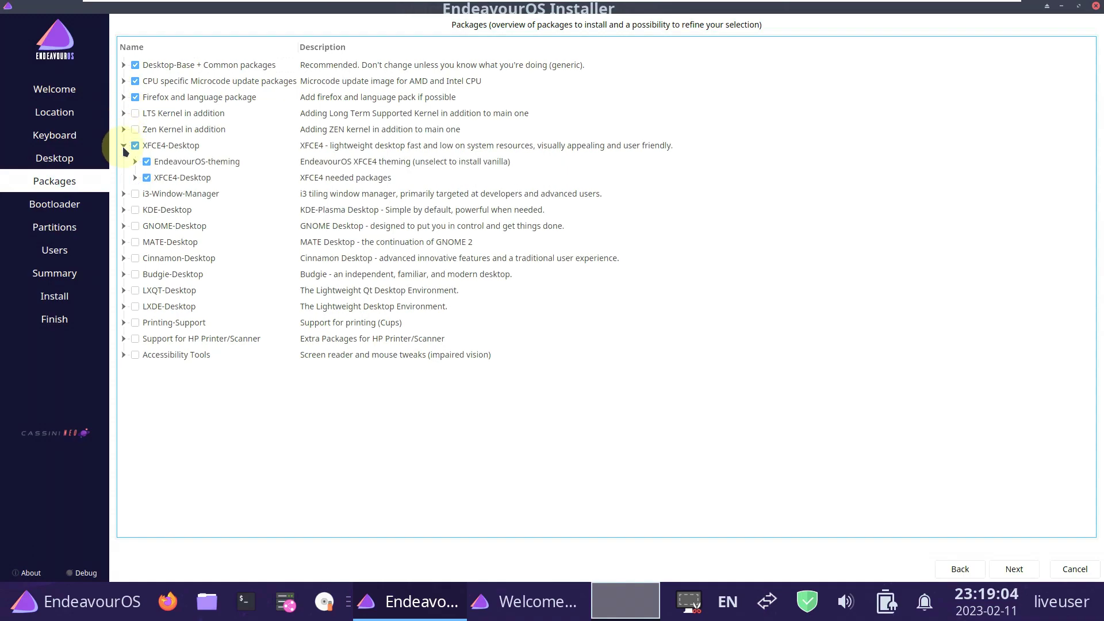
left_click(123, 145)
left_click(124, 161)
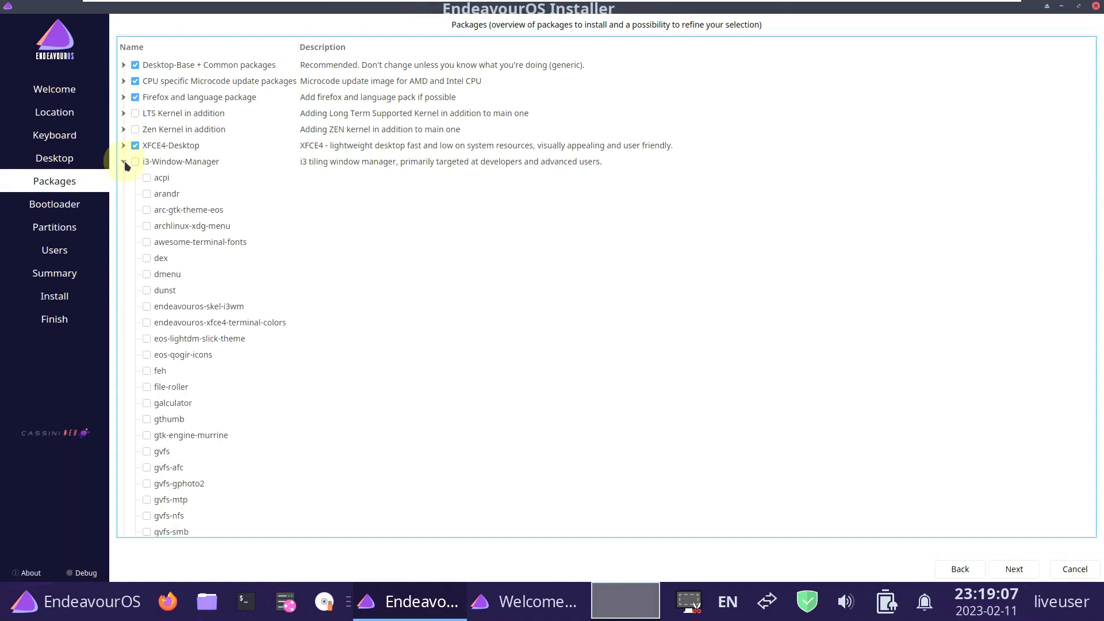
left_click(124, 163)
left_click(124, 177)
left_click(124, 177)
left_click(124, 194)
left_click(123, 194)
left_click(123, 210)
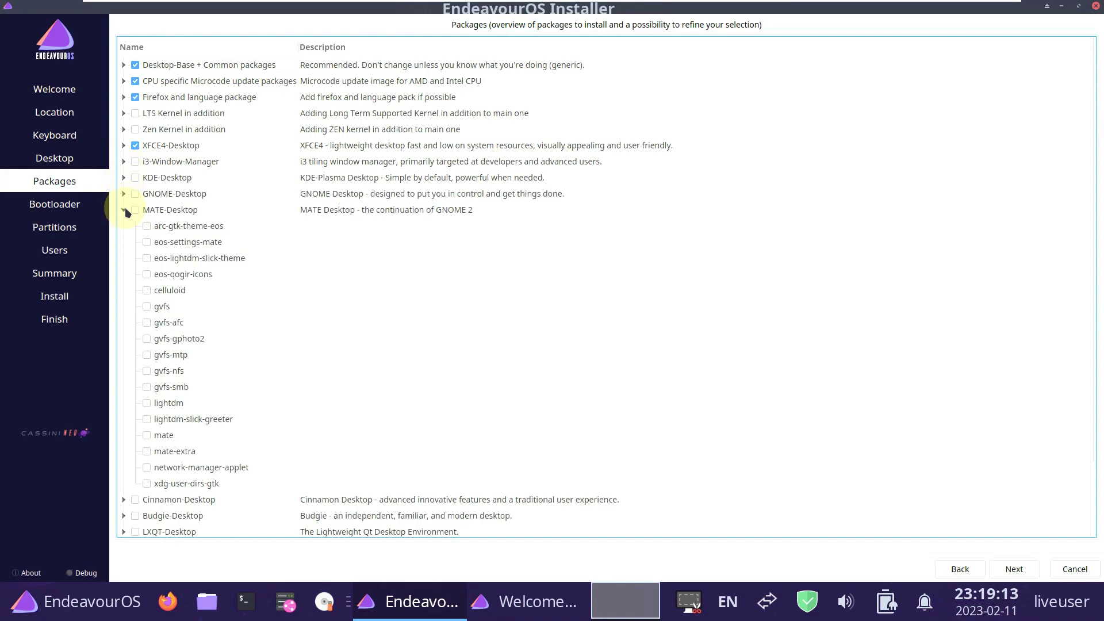
left_click(124, 210)
left_click(123, 226)
left_click(124, 226)
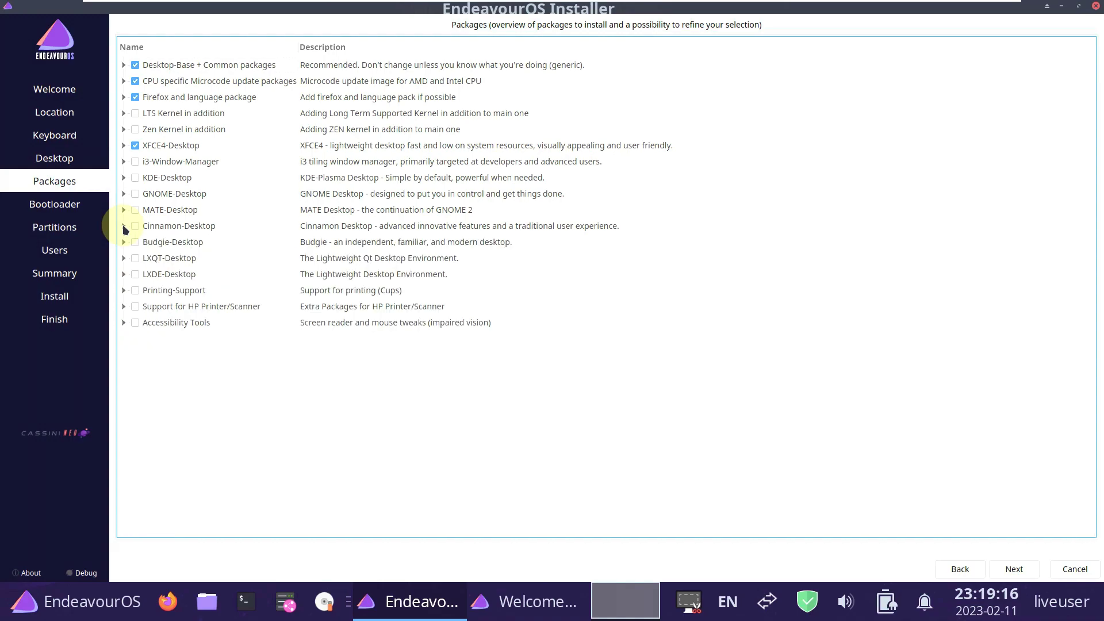
left_click(124, 242)
left_click(124, 242)
left_click(124, 258)
left_click(124, 258)
left_click(124, 274)
left_click(124, 274)
Inspect the Printing-Support, HP printer and Accessibility Tools groups, then proceed to the bootloader.
left_click(124, 290)
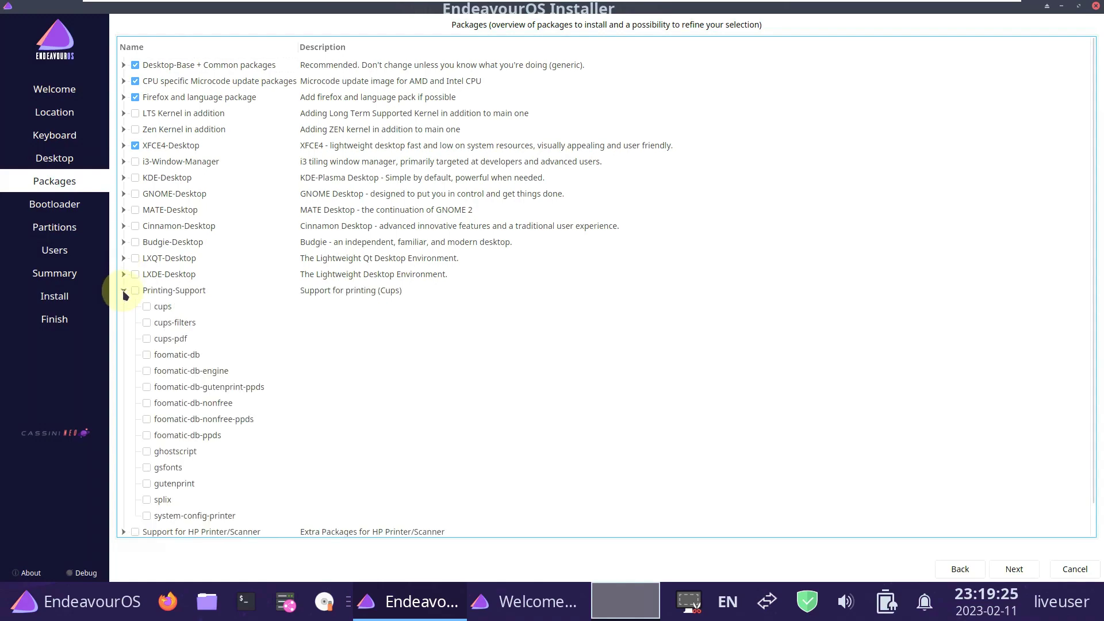
left_click(124, 291)
left_click(123, 306)
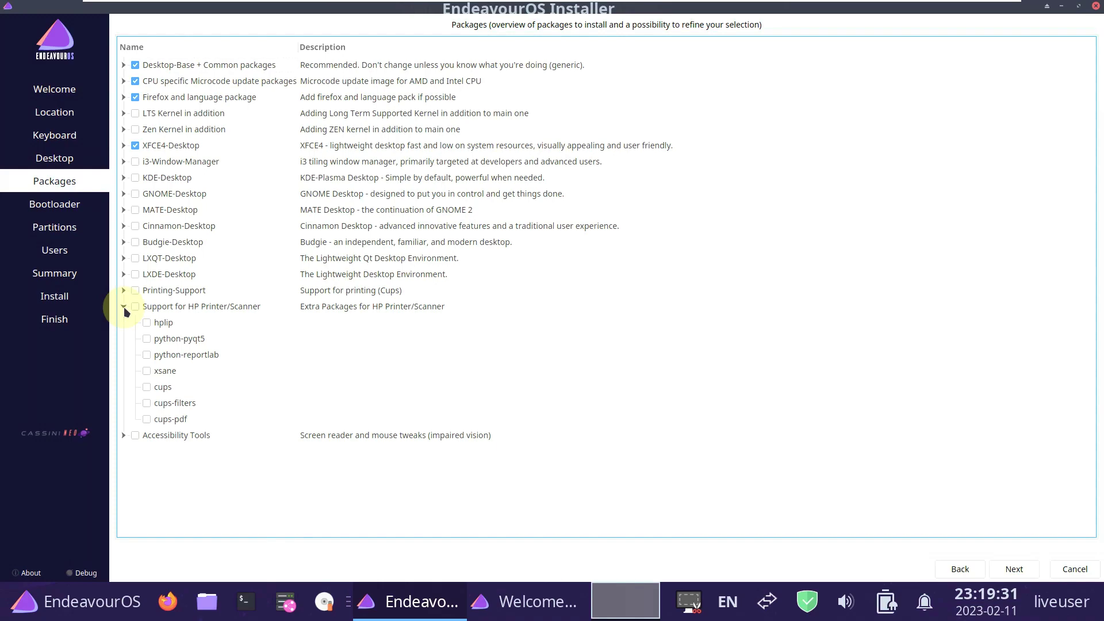
left_click(124, 307)
left_click(123, 322)
left_click(124, 322)
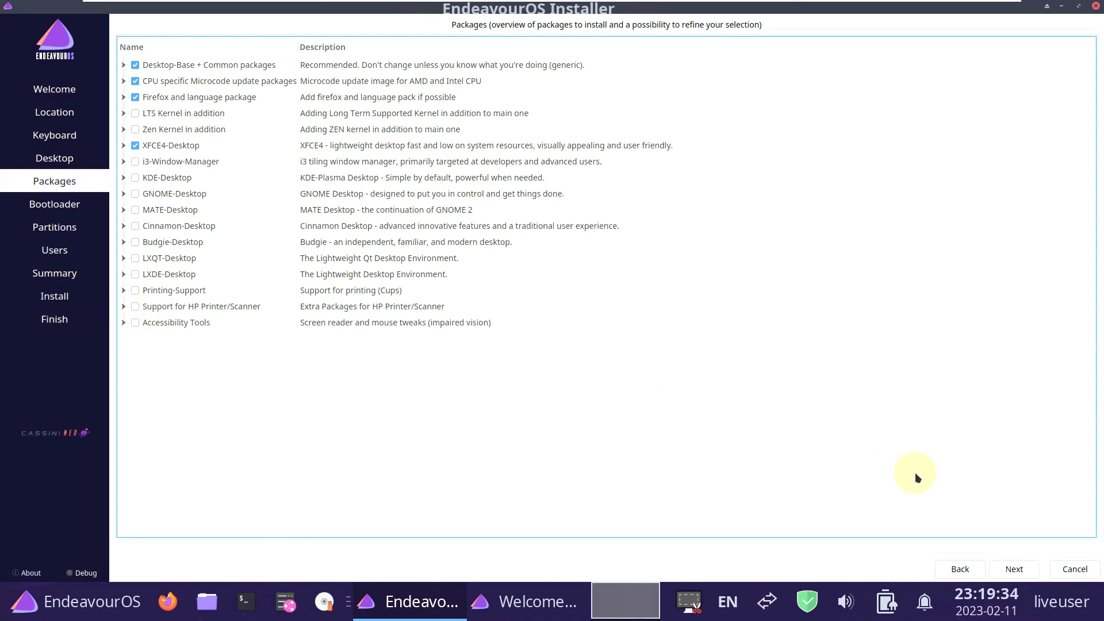
left_click(1006, 575)
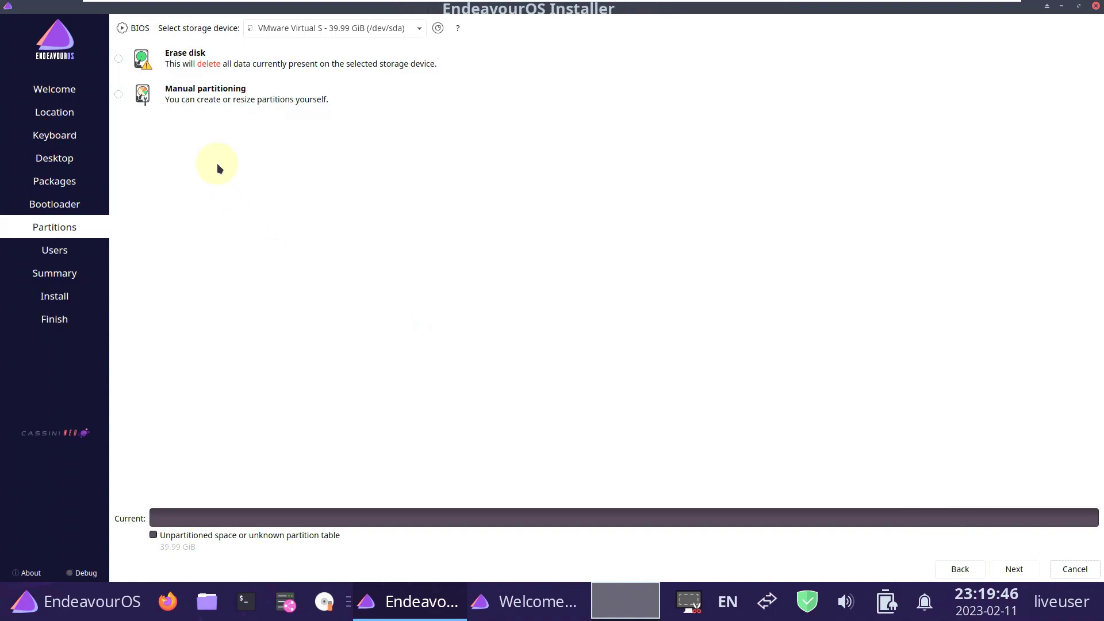
Choose Erase disk with No Swap after briefly trying manual partitioning.
left_click(119, 58)
left_click(198, 95)
left_click(198, 96)
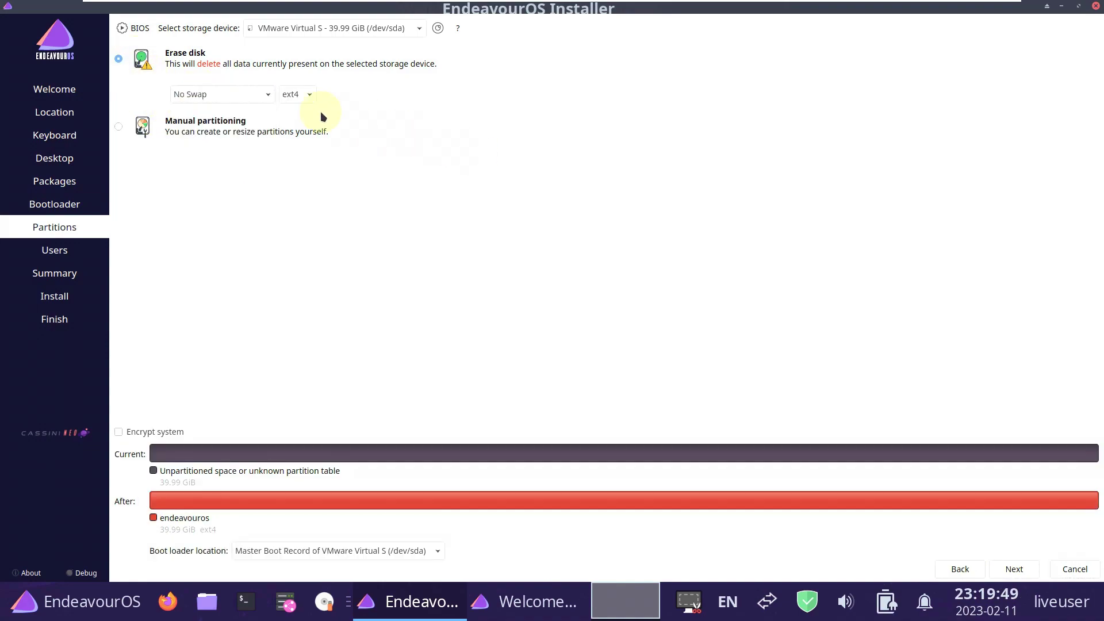
left_click(117, 128)
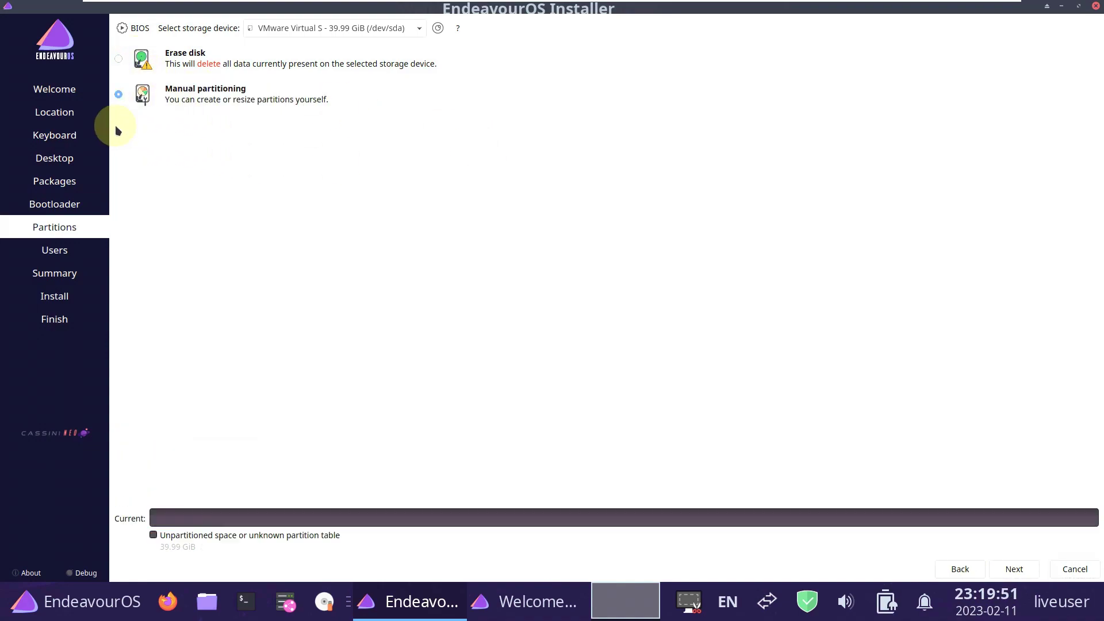
left_click(118, 58)
Leave system encryption off and keep /dev/sda as the storage device.
left_click(118, 433)
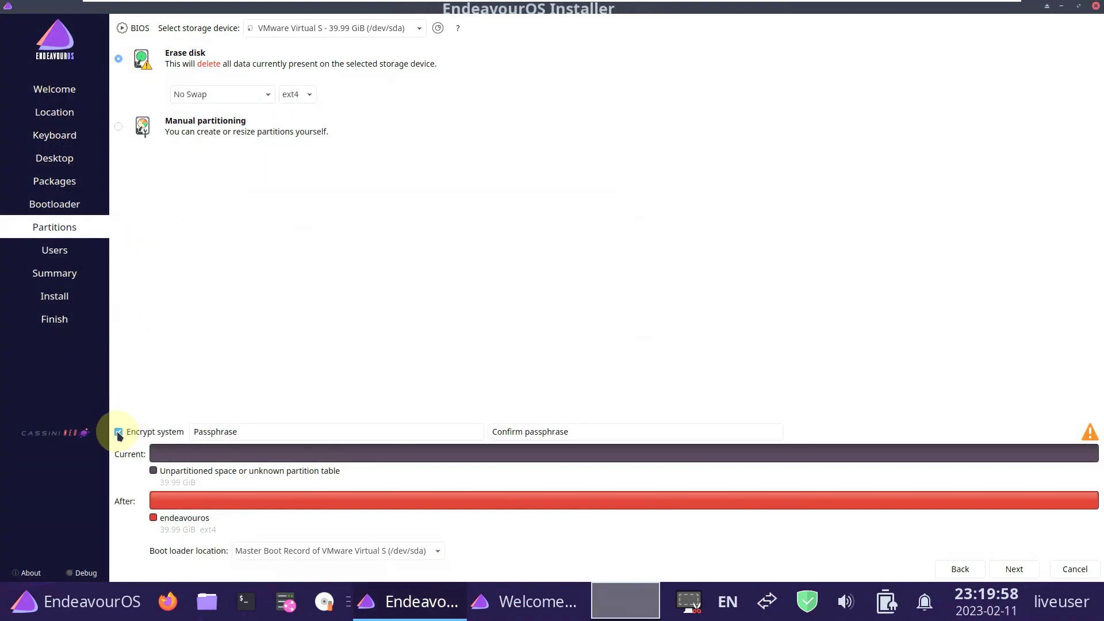
left_click(118, 434)
left_click(379, 29)
left_click(555, 180)
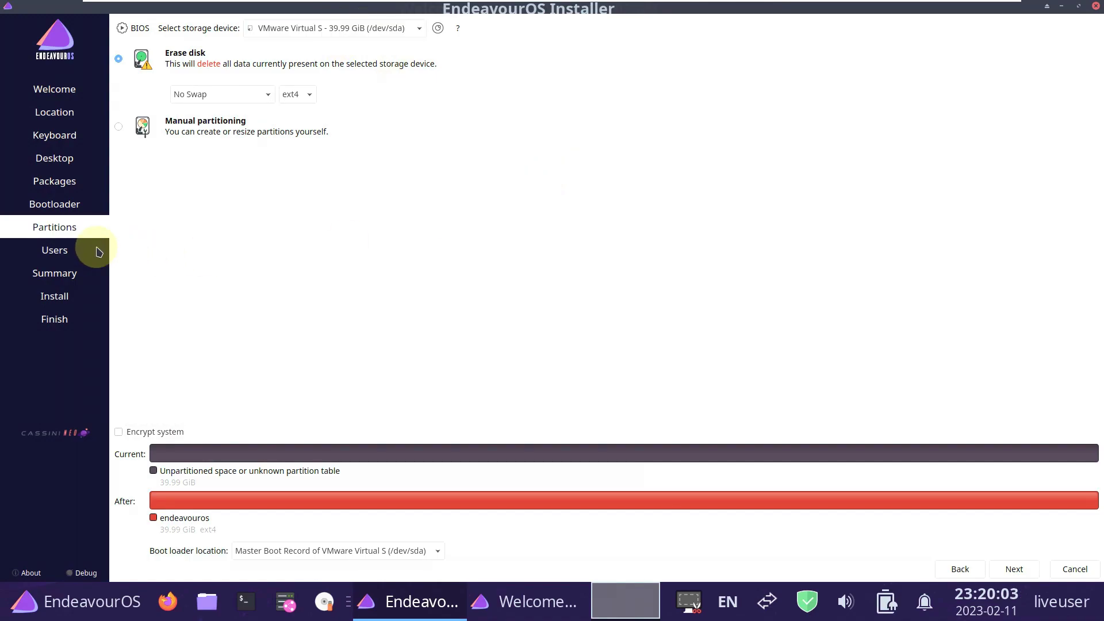
Turn on automatic login and make the administrator share the user password.
left_click(1013, 569)
left_click(172, 193)
left_click(172, 212)
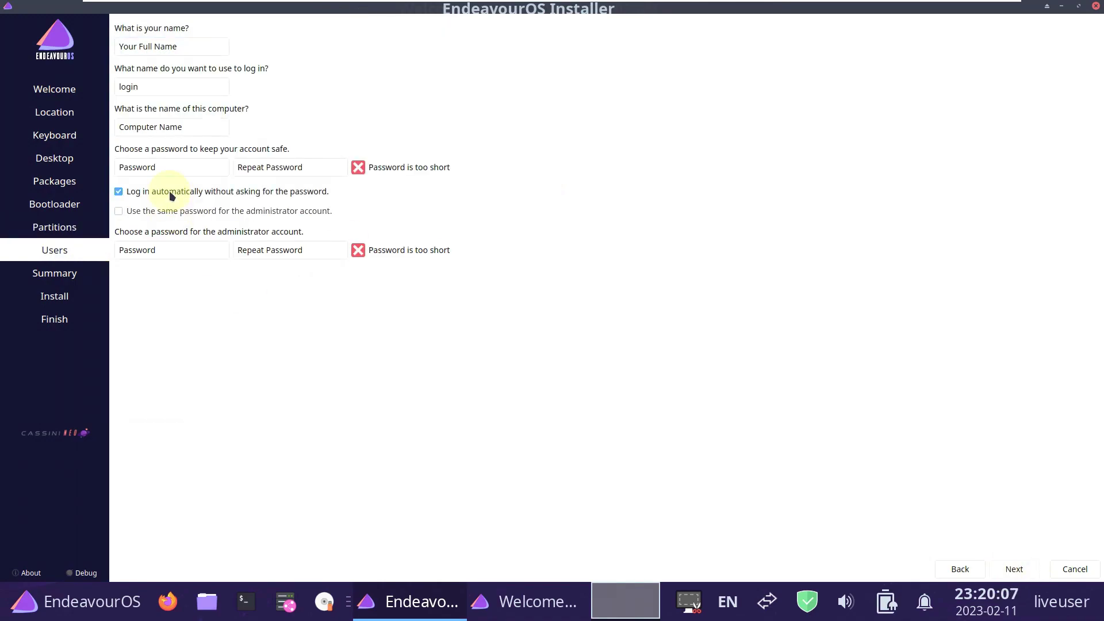
left_click(168, 211)
left_click(168, 192)
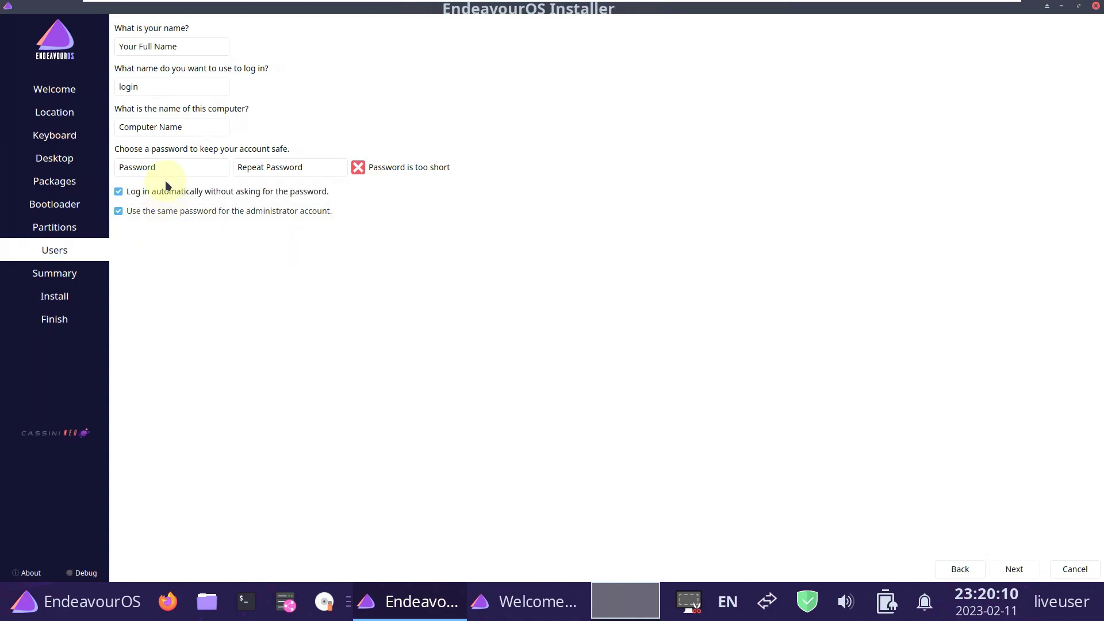
Enter the user's name and trim the machine suffix from the computer name.
left_click(164, 46)
type("run")
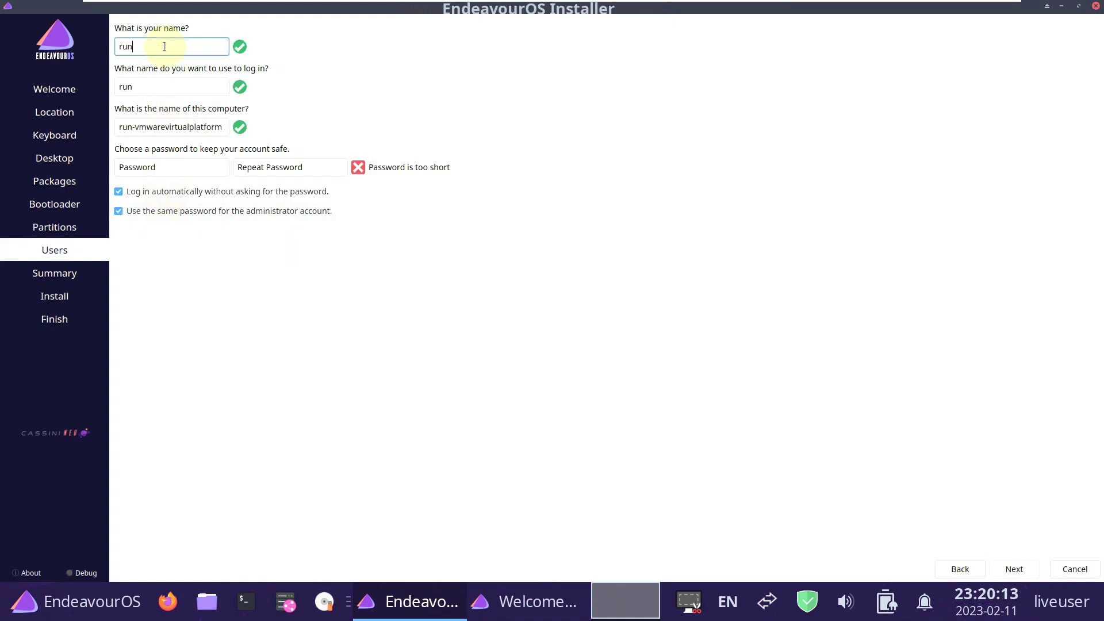
type("boxing")
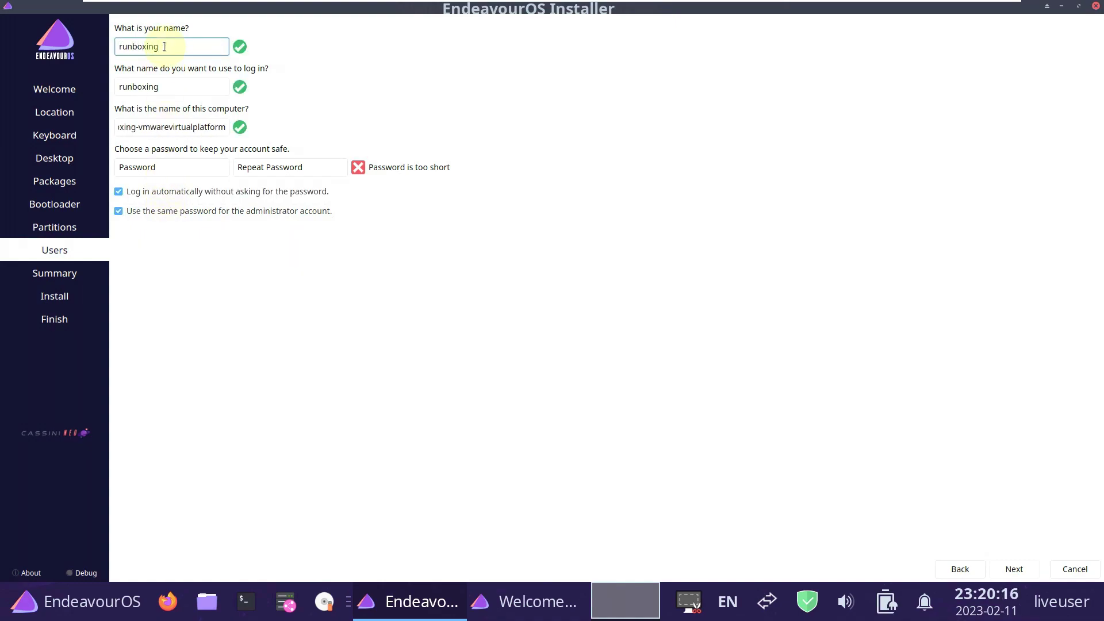
type("9to5linux")
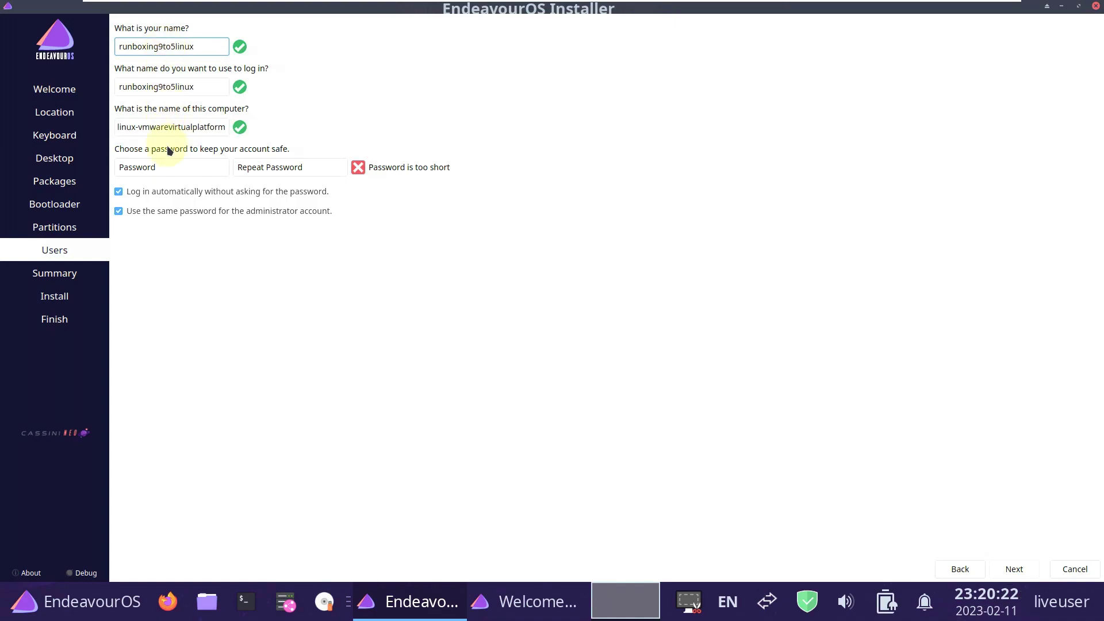
left_click_drag(138, 129, 290, 134)
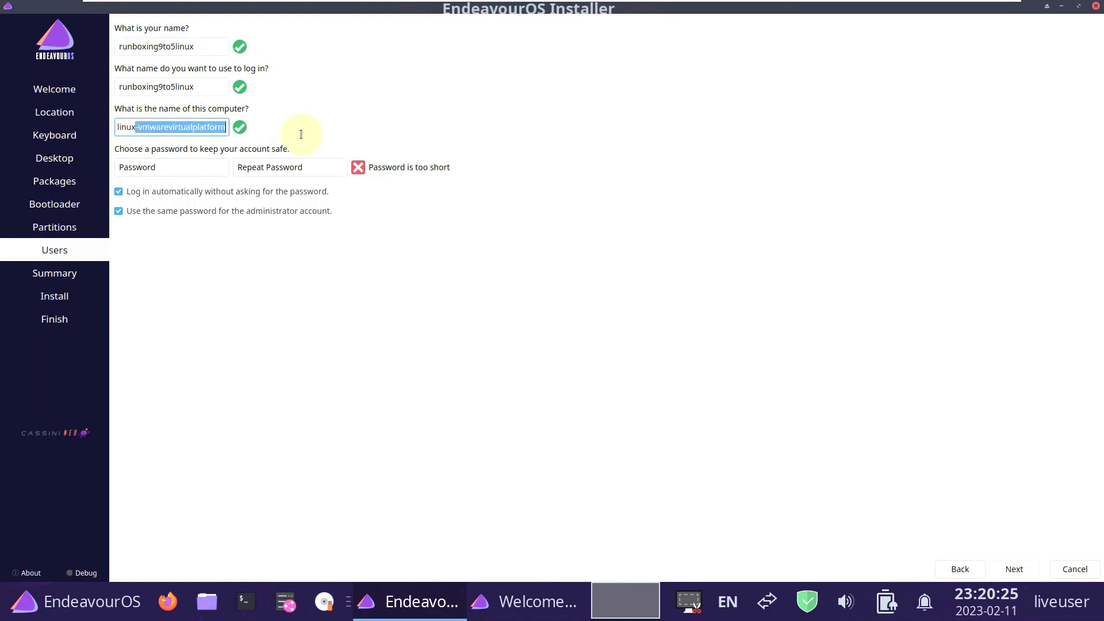
key("BackSpace")
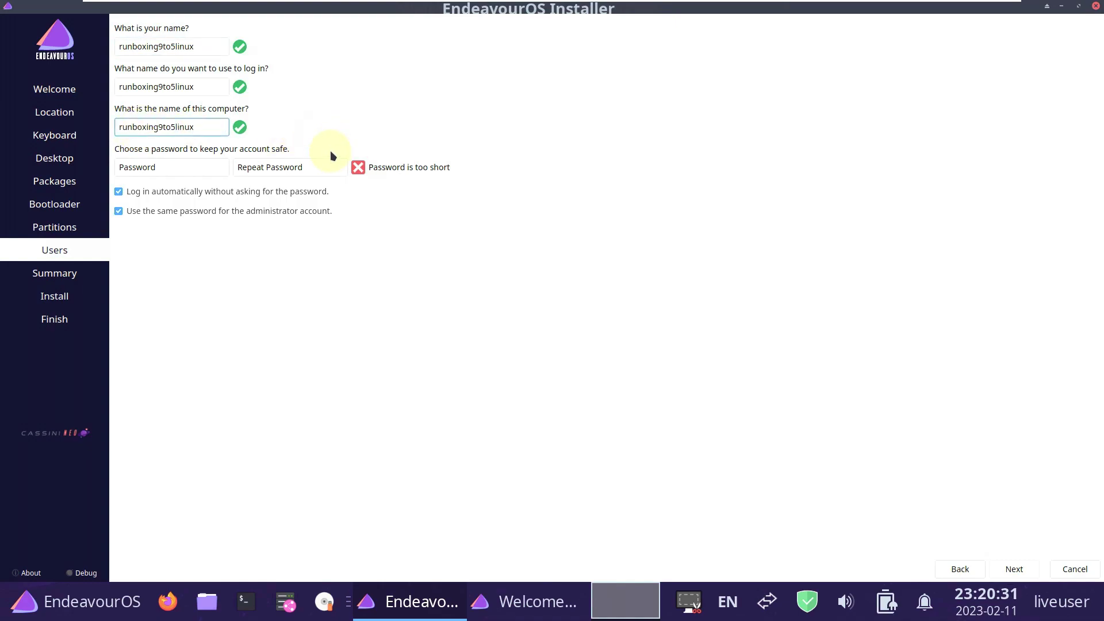
Enter and confirm the account password, then continue to the Summary page.
left_click(200, 164)
type("1")
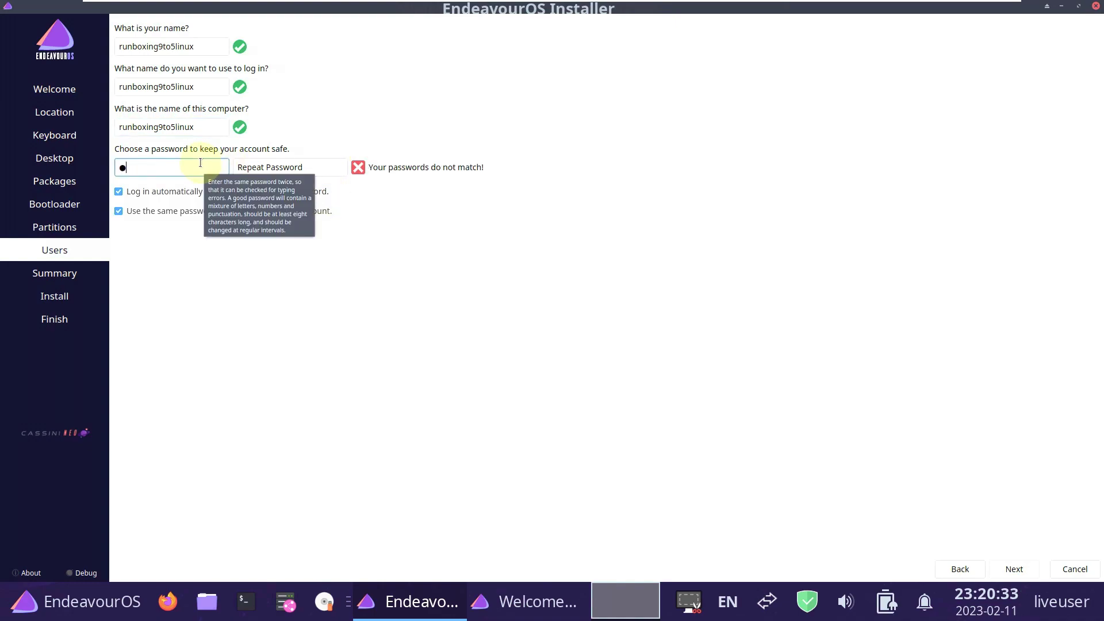
left_click(262, 170)
type("●●●●●")
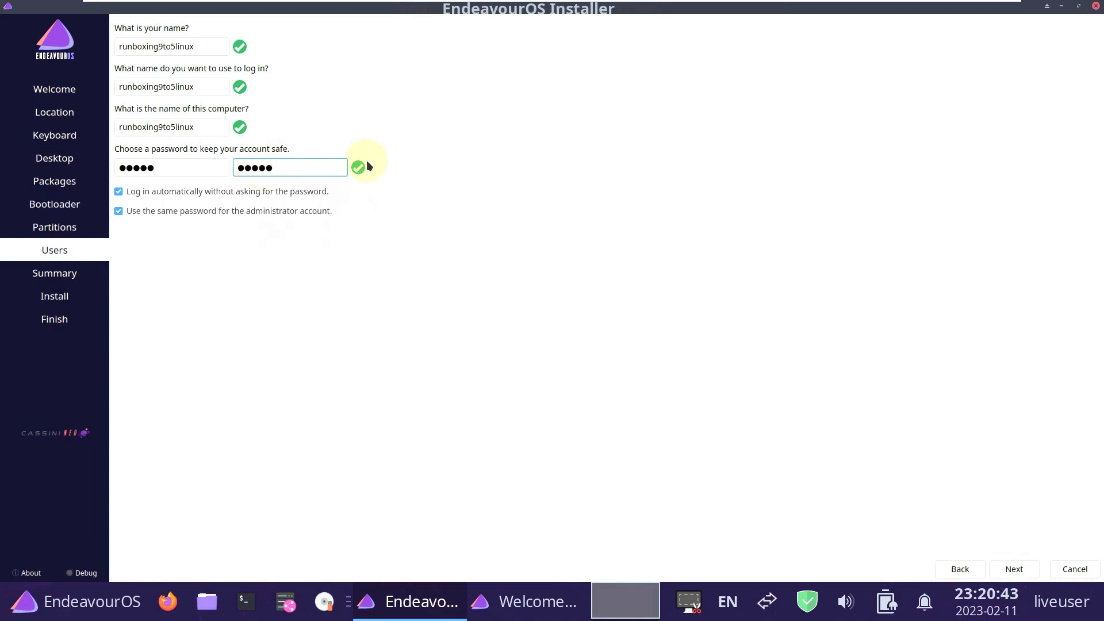
left_click(1014, 568)
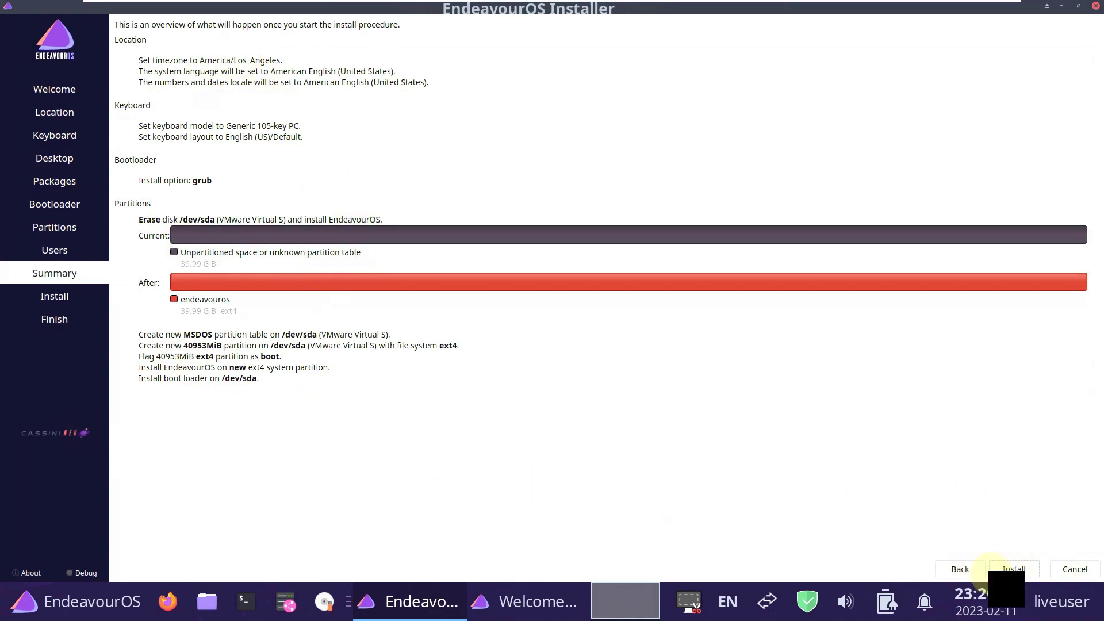
Cancel the running install and restart it with the offline method from the Welcome app.
left_click(1095, 6)
left_click(519, 290)
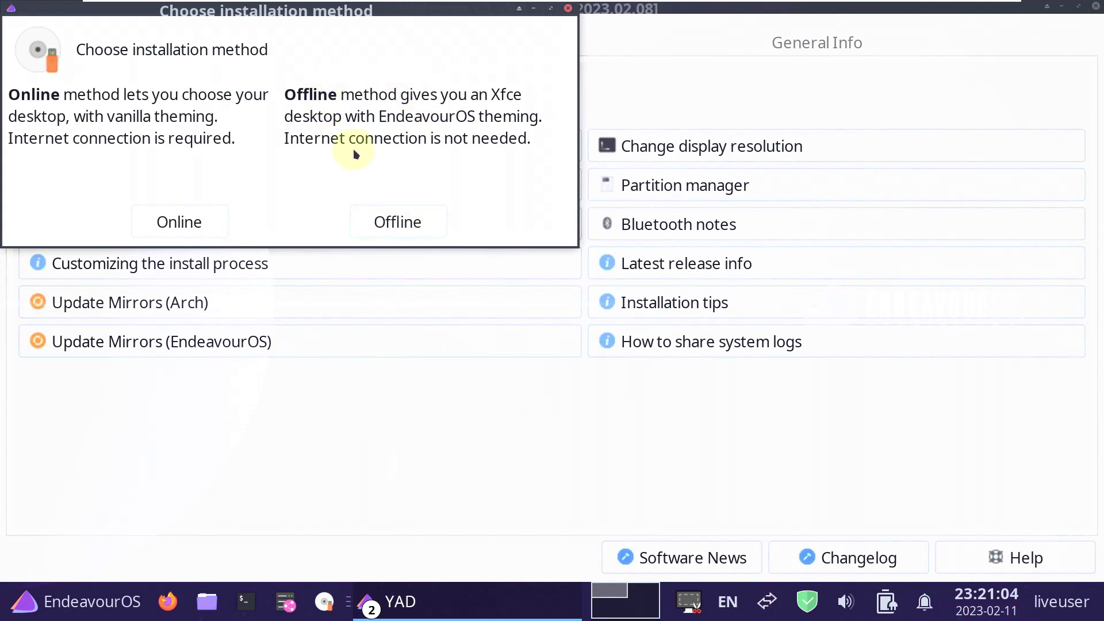
left_click(435, 215)
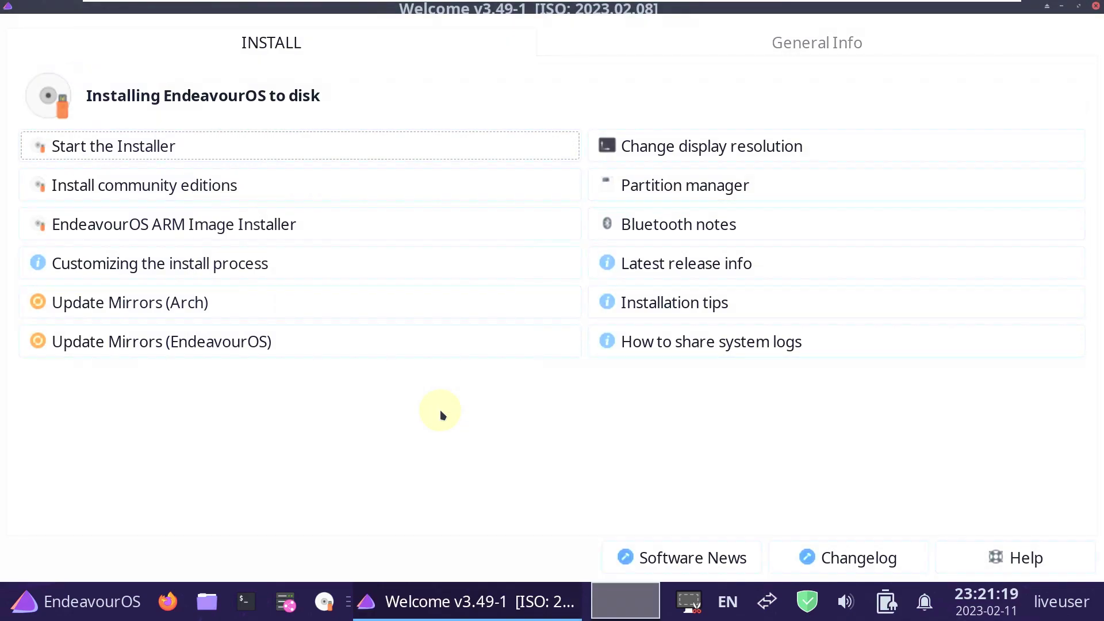
Check the Calamares About box and keep American English as the installer language.
left_click(239, 504)
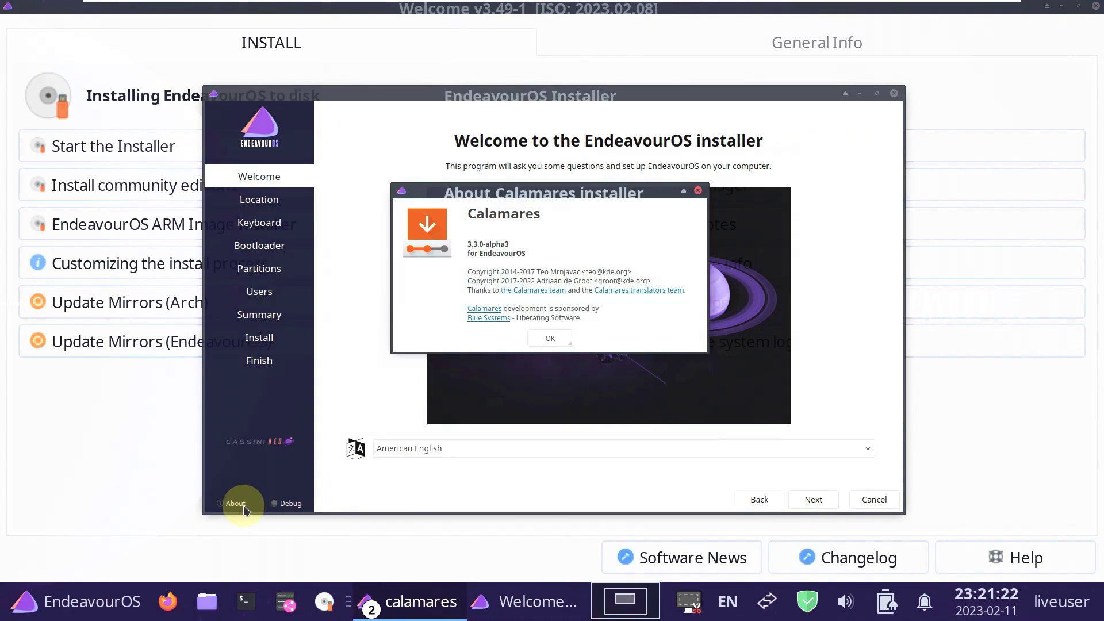
left_click(550, 338)
left_click(381, 448)
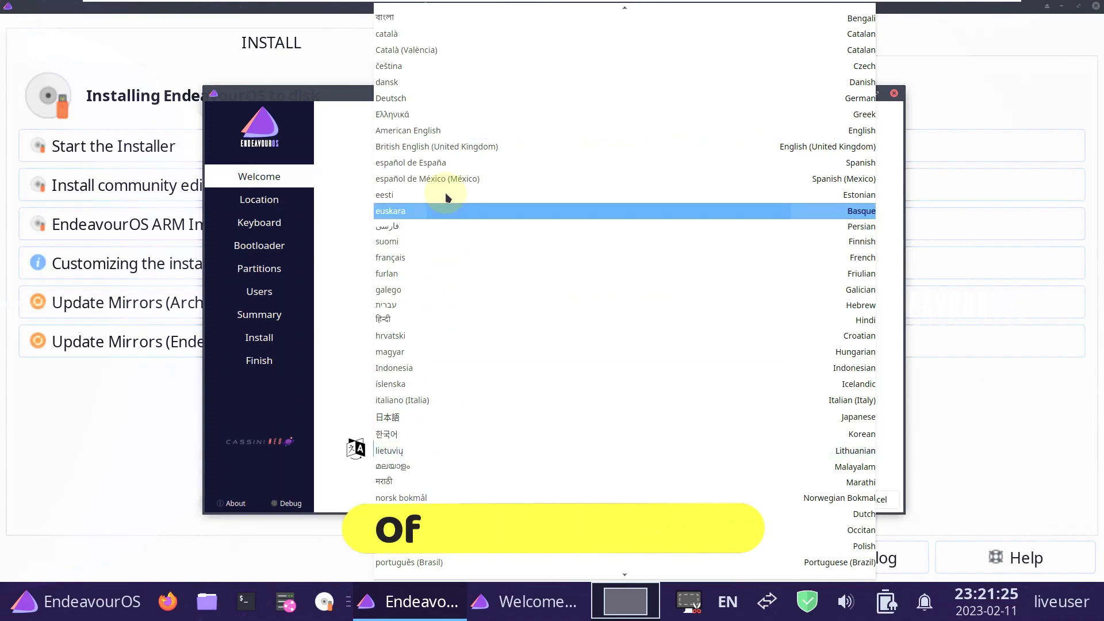
scroll(454, 247, "up", 3)
left_click(347, 303)
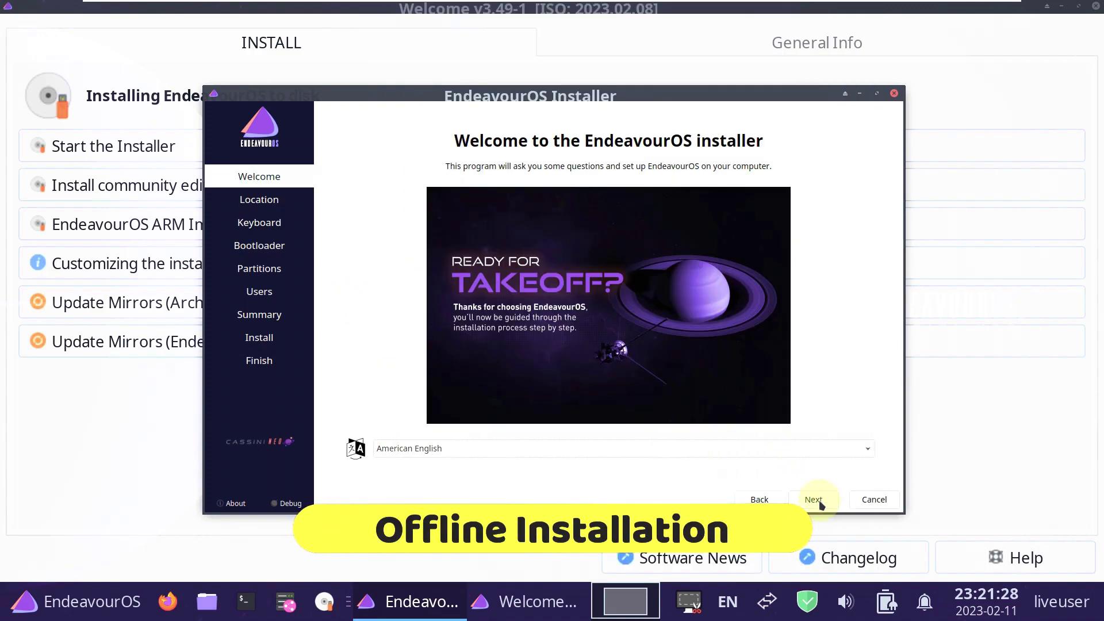
Set the timezone to America/Los Angeles on the location page.
left_click(813, 499)
left_click(445, 205)
left_click(495, 380)
left_click(761, 376)
left_click(546, 329)
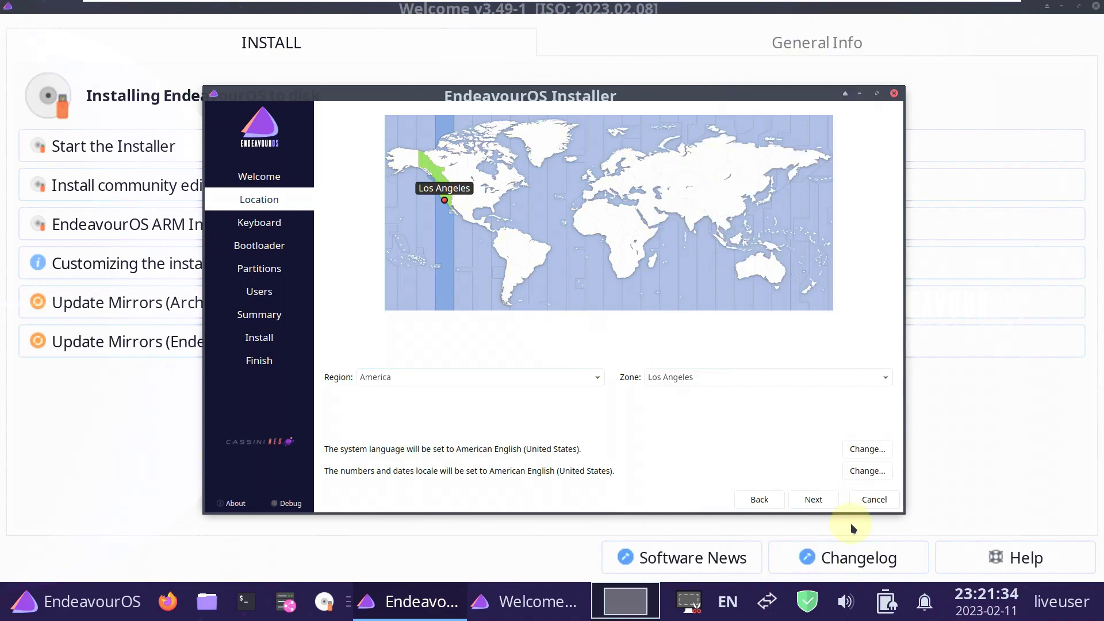
Keep the default keyboard and bootloader, and choose Erase disk on Partitions.
left_click(818, 500)
left_click(488, 247)
left_click(350, 178)
left_click(813, 500)
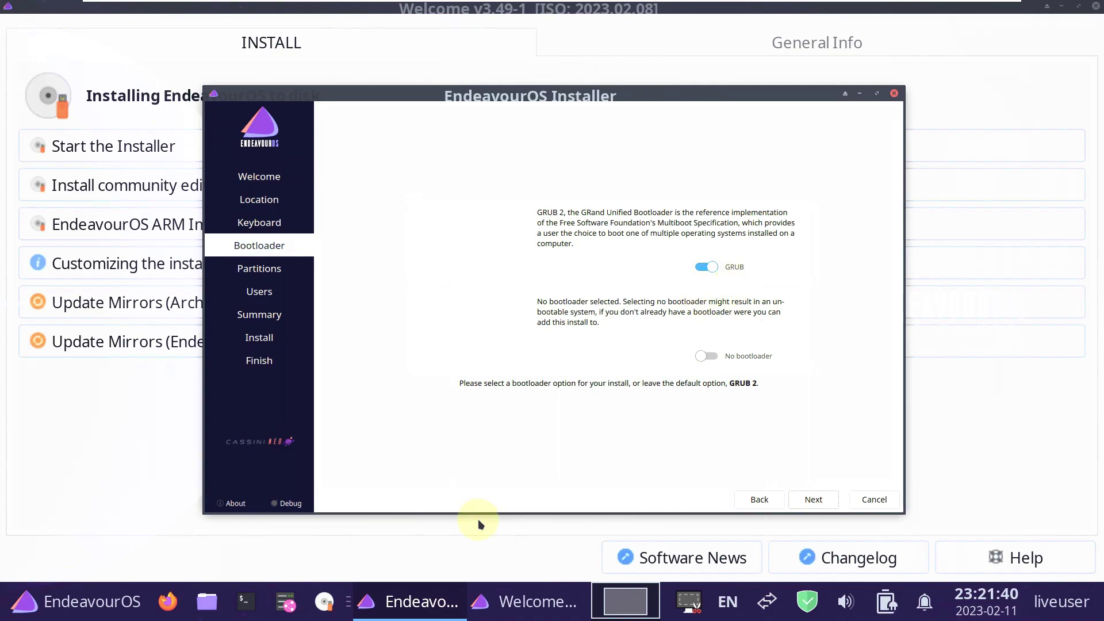
left_click(813, 499)
left_click(323, 146)
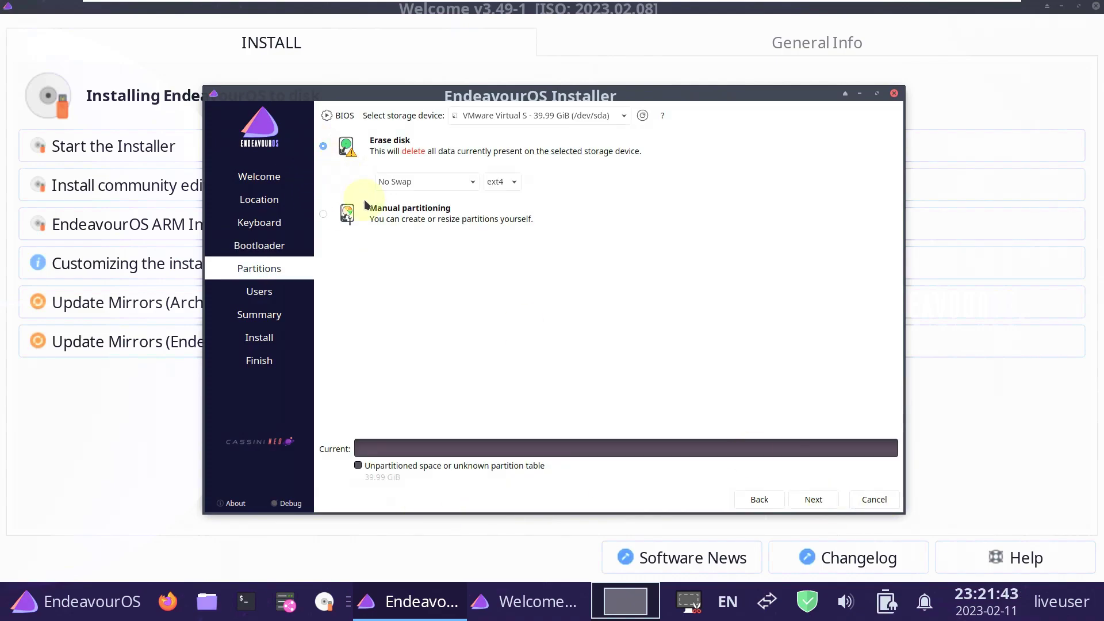
Enter the user's name and paste it over the computer name.
left_click(821, 500)
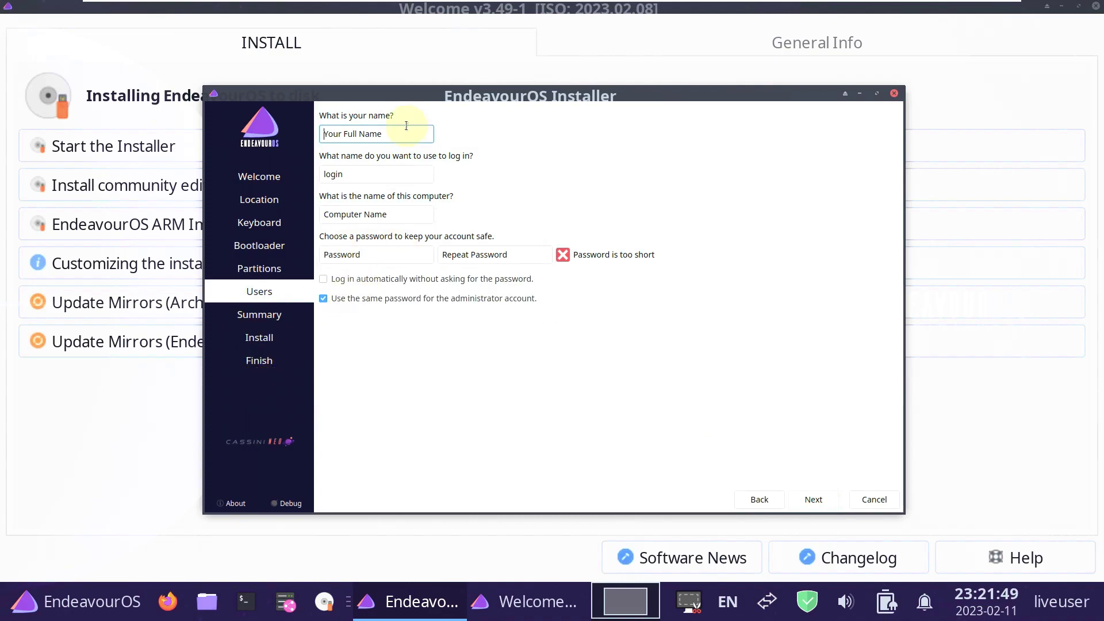
type("runbo")
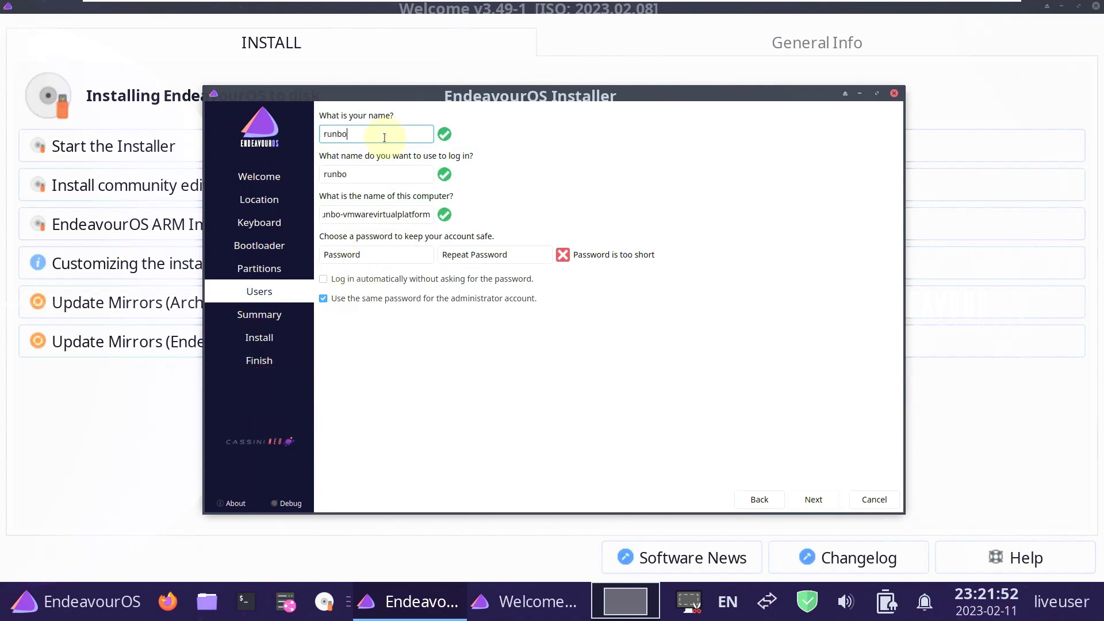
type("xing9to5linux")
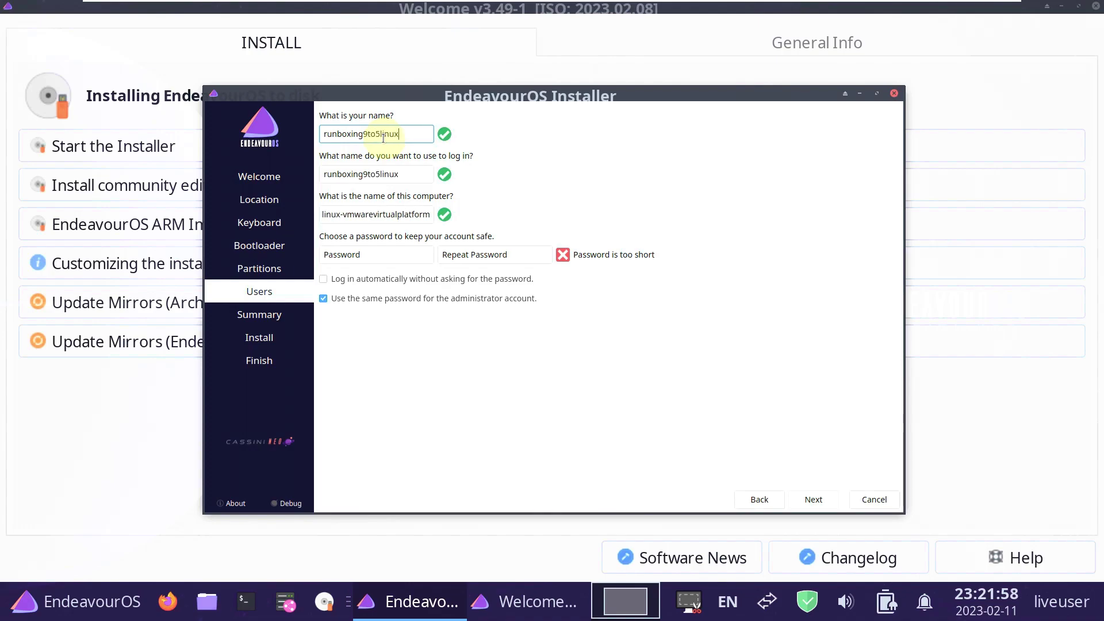
triple_click(339, 215)
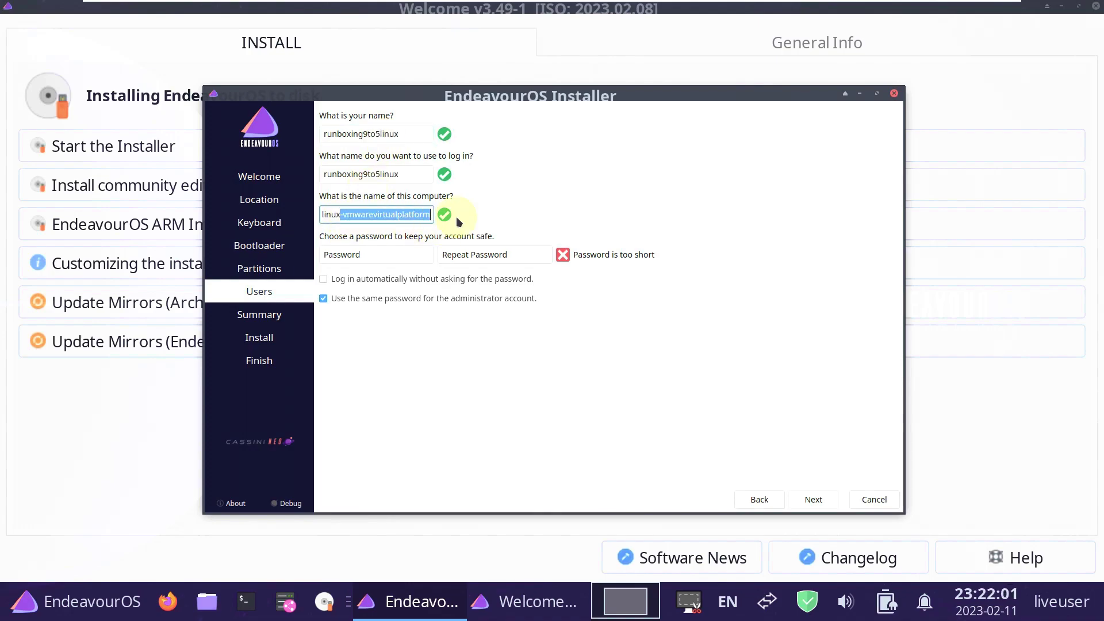
type("runboxing9to5linux")
Enter and confirm the account password, enable automatic login, and reach the Summary.
left_click(391, 254)
type("a")
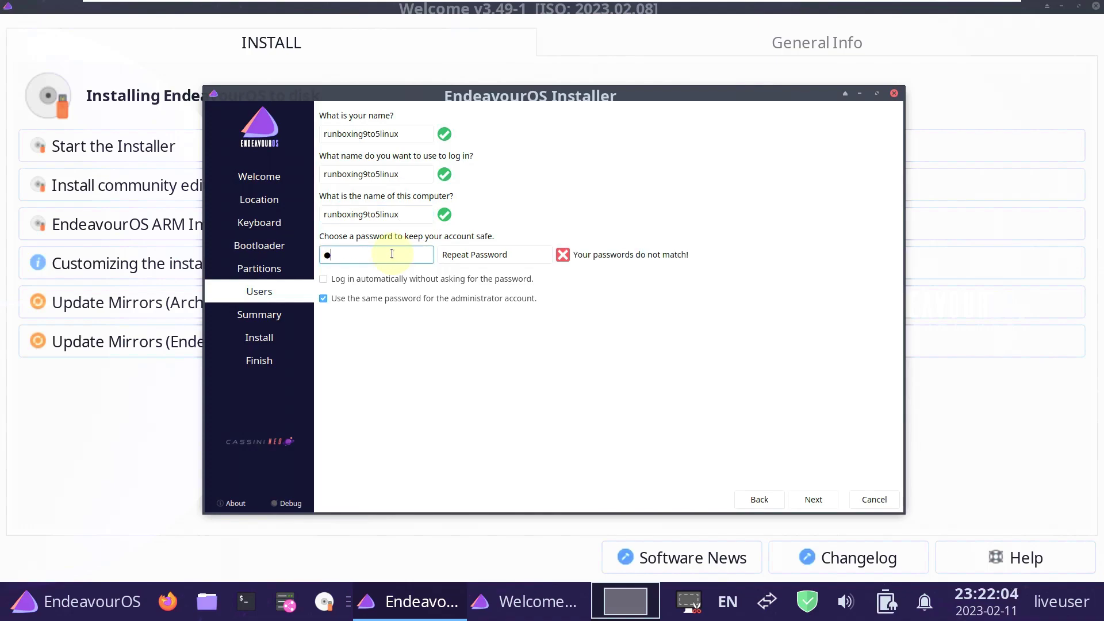
left_click(452, 254)
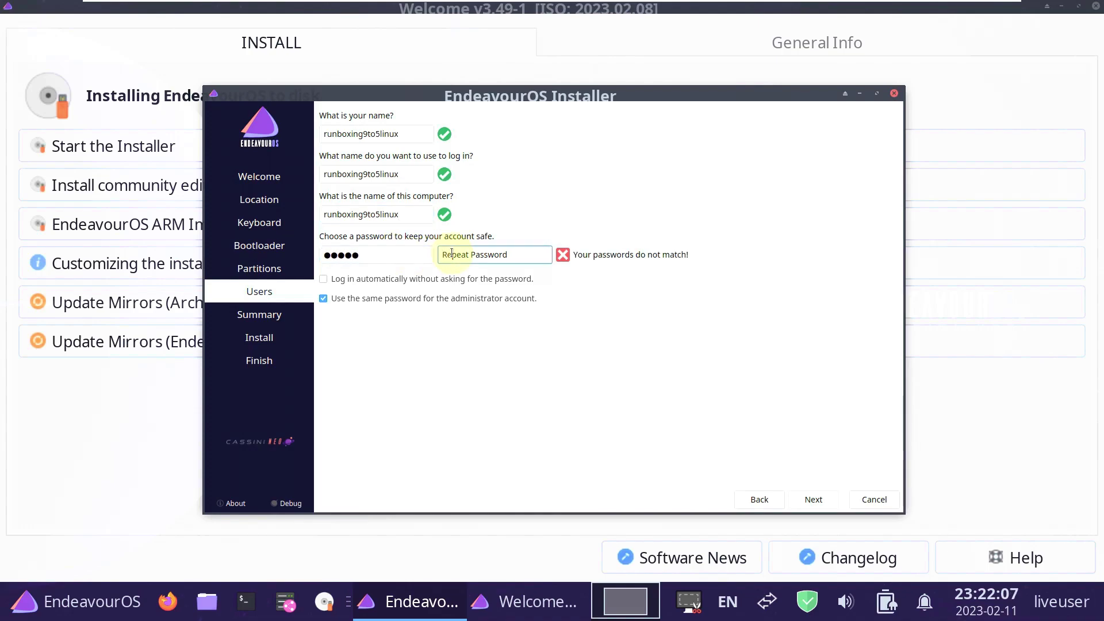
type("*****")
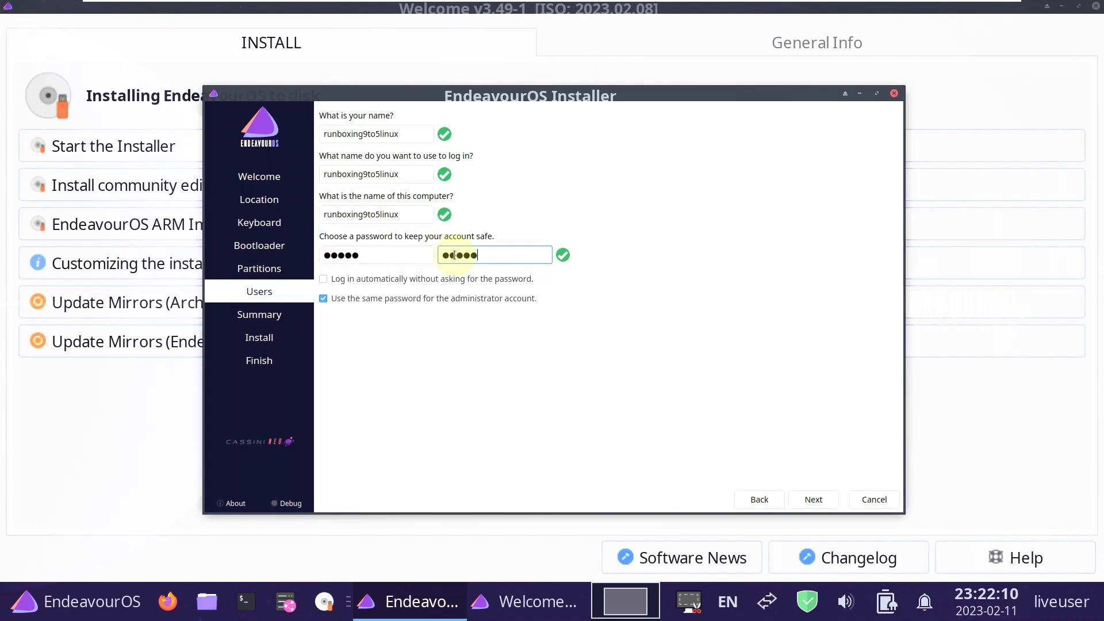
left_click(344, 280)
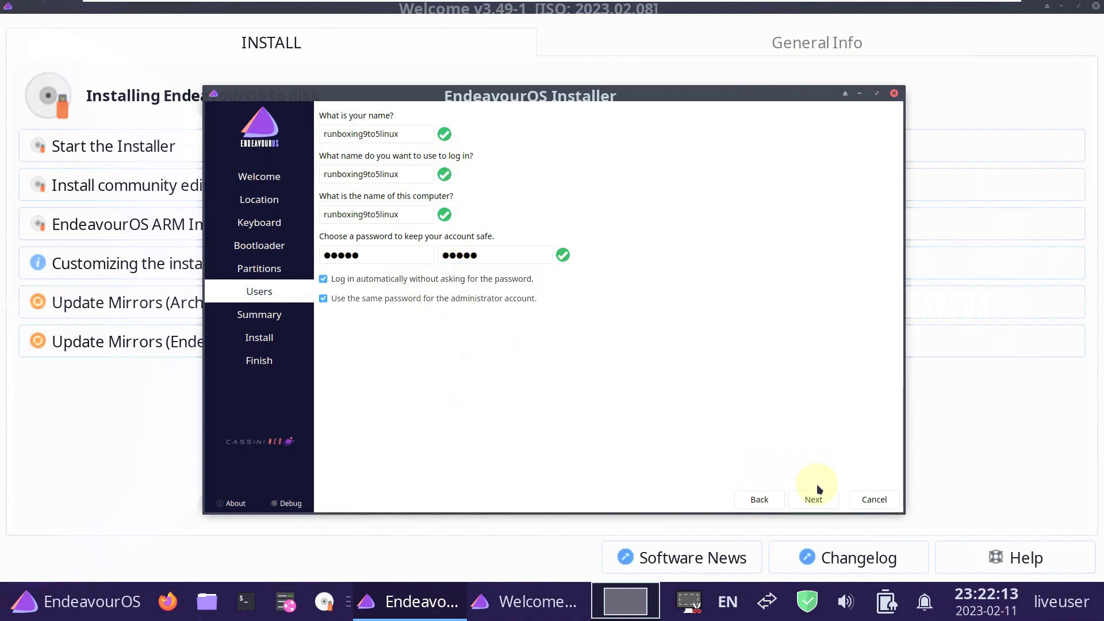
left_click(815, 505)
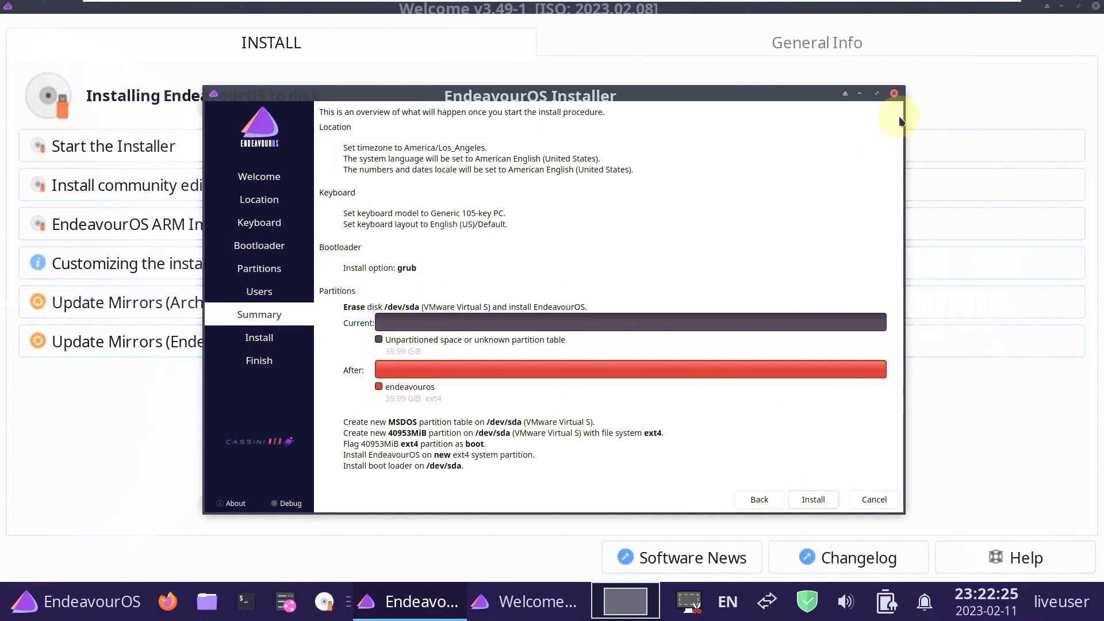
Back out of the first close prompt, then cancel the offline install and confirm.
left_click(894, 94)
left_click(578, 307)
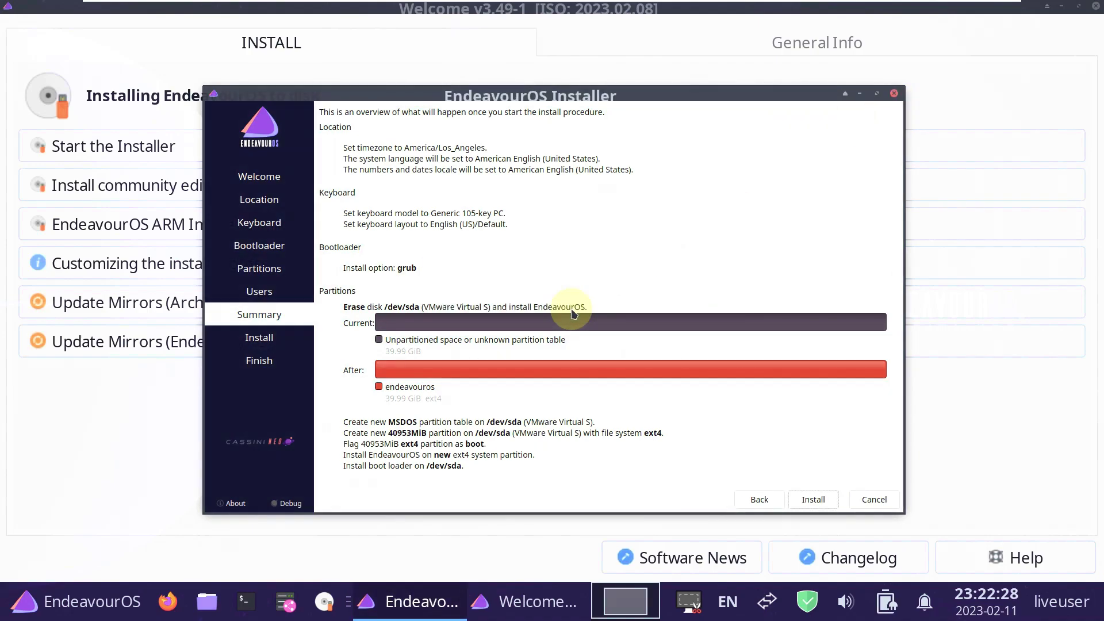
left_click(874, 500)
left_click(538, 309)
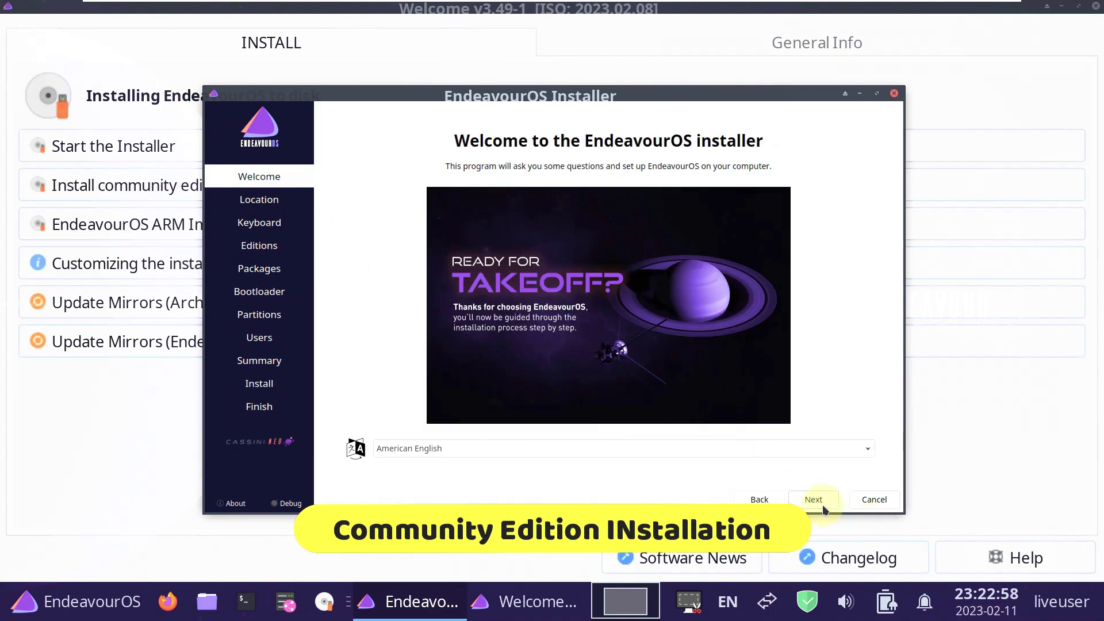
Advance from the Welcome page past Location and Keyboard to the Editions page.
left_click(814, 499)
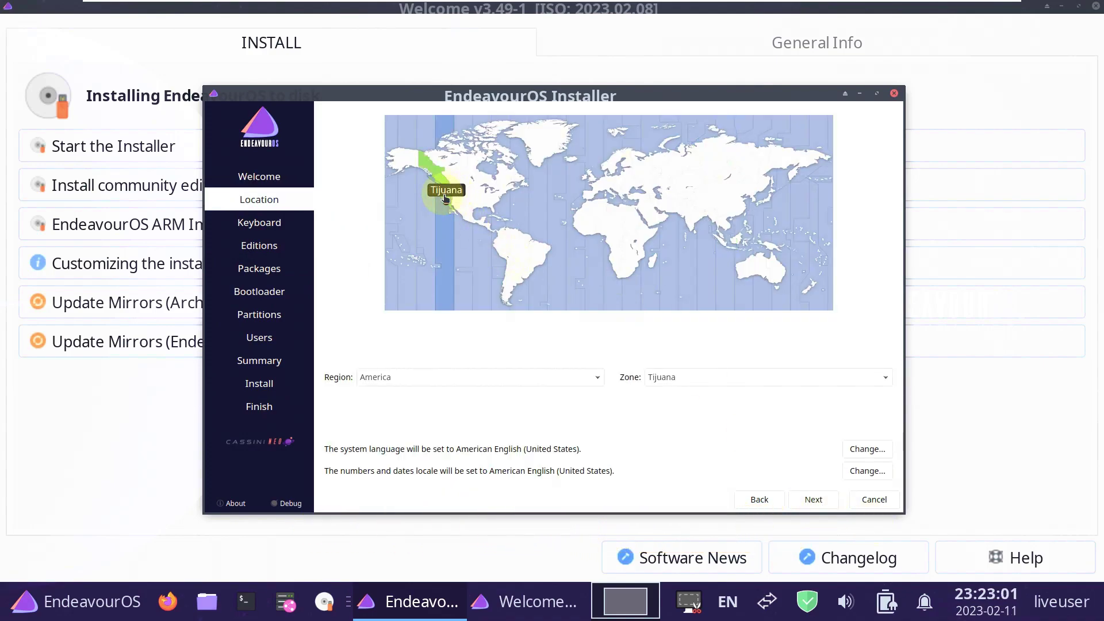
left_click(805, 499)
left_click(805, 499)
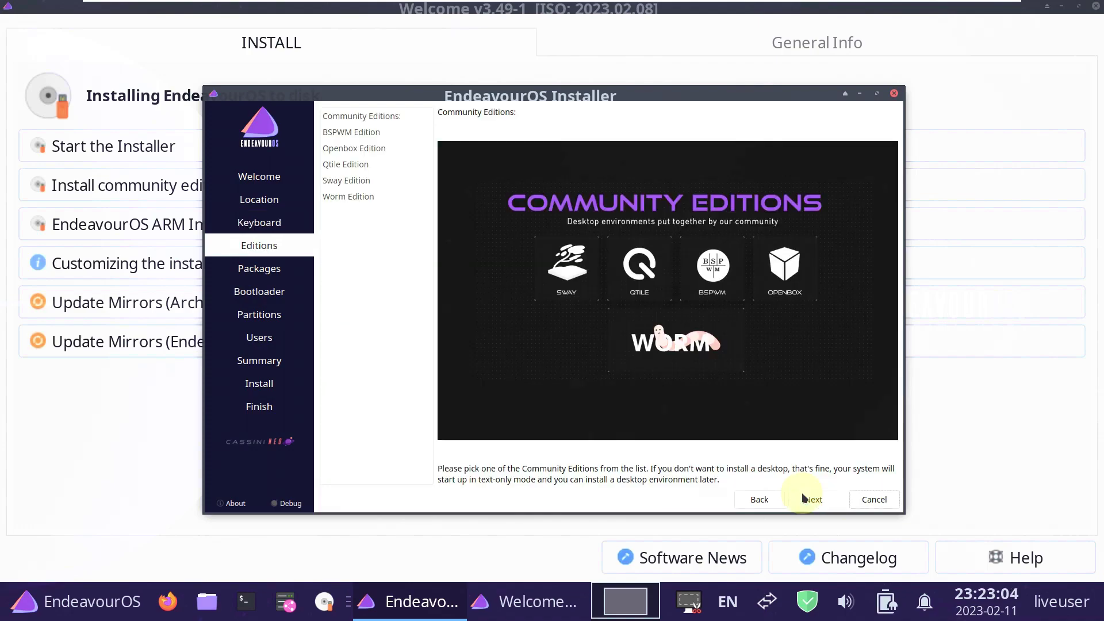
Preview the BSPWM, Openbox, Qtile, Worm and Sway editions, then pick Openbox.
left_click(345, 133)
left_click(353, 148)
left_click(360, 164)
left_click(369, 192)
left_click(370, 180)
left_click(367, 164)
left_click(371, 132)
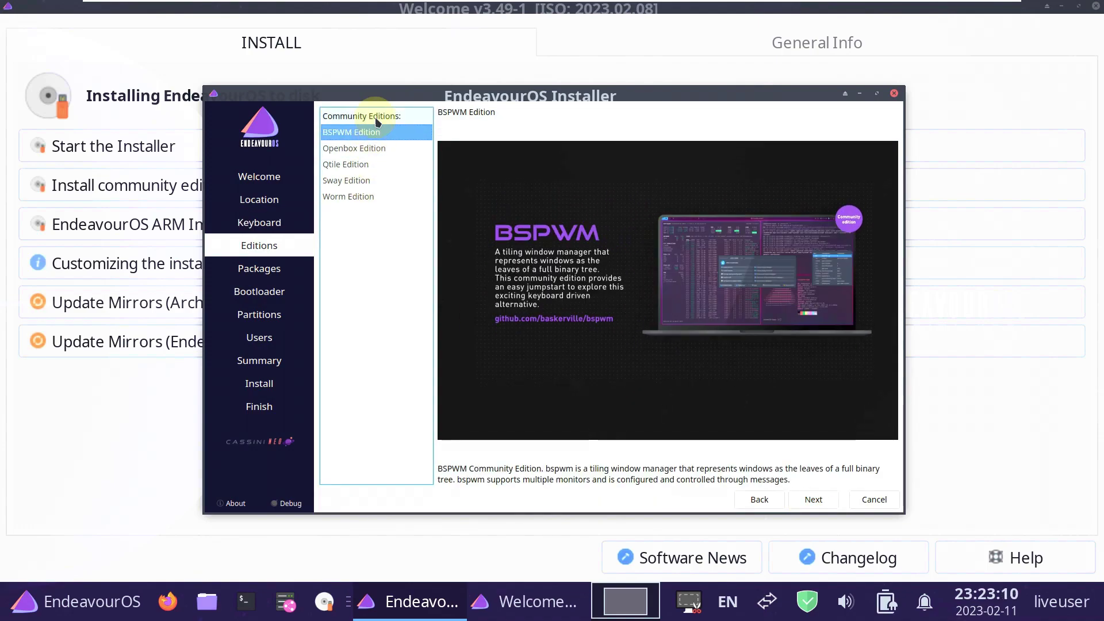
left_click(371, 116)
left_click(374, 149)
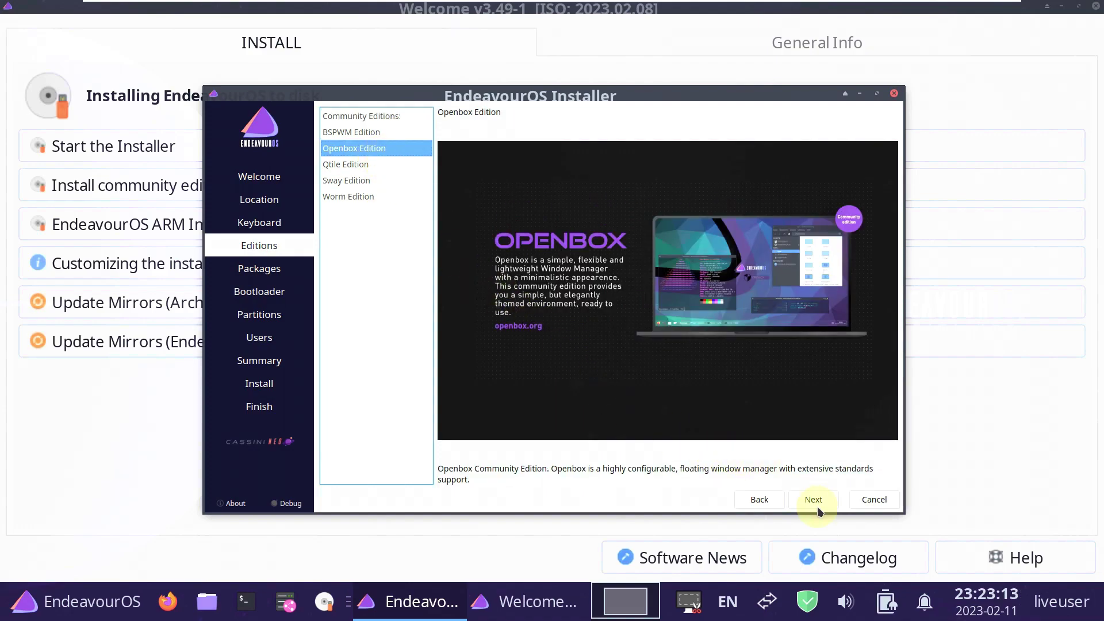
Step through Packages, Bootloader and Partitions with Erase disk to Users, then cancel the installation.
left_click(813, 499)
left_click(812, 499)
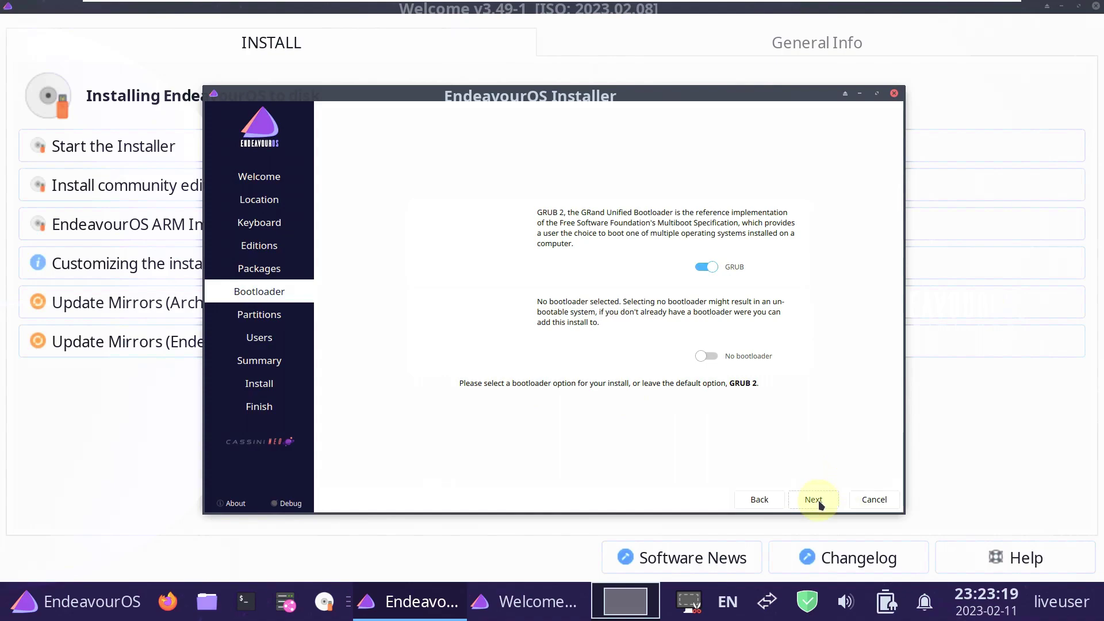
left_click(816, 500)
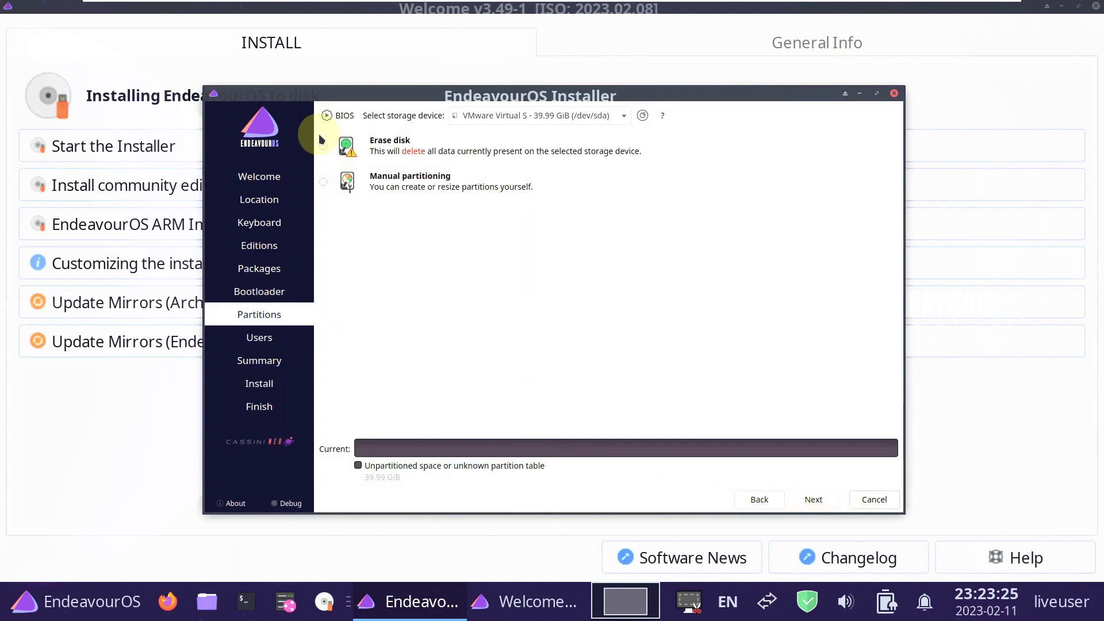
left_click(323, 146)
left_click(813, 499)
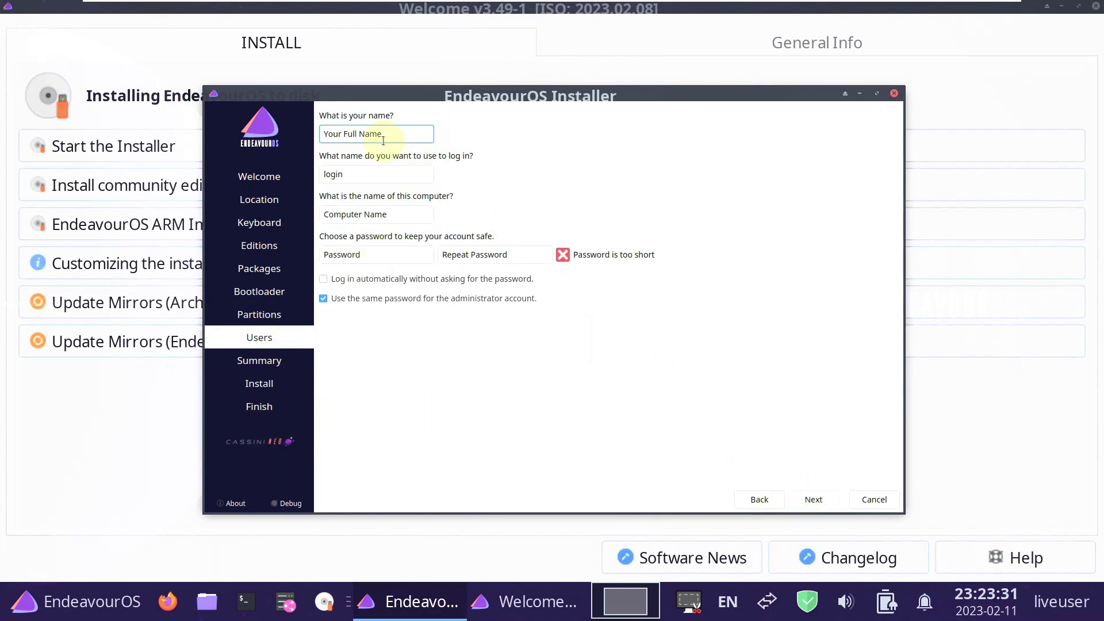
left_click(894, 93)
left_click(533, 306)
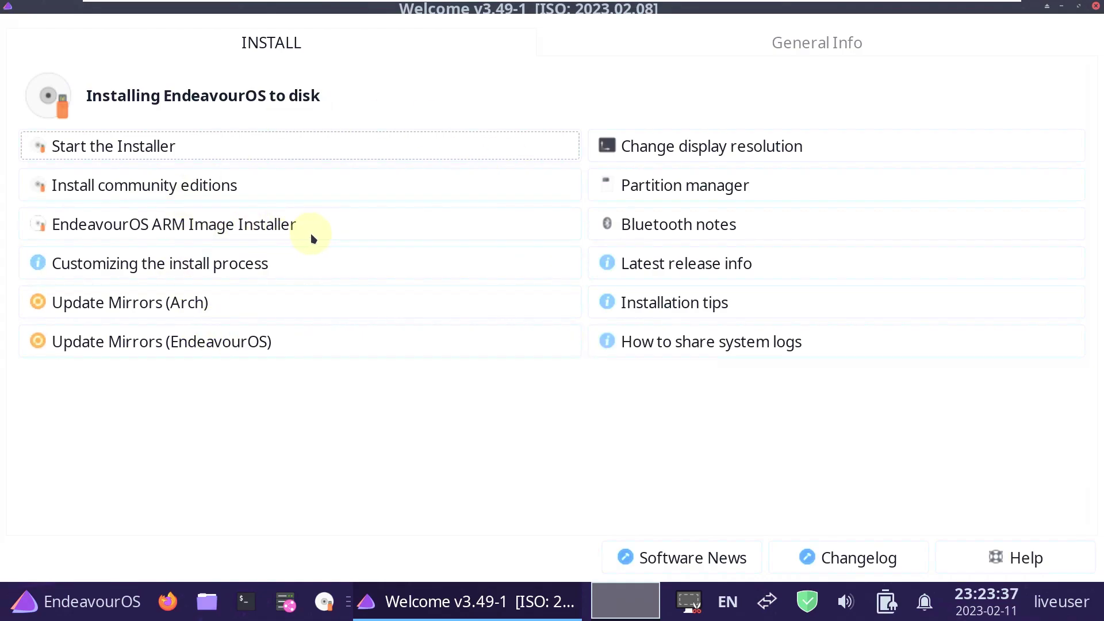
View Welcome's General Info, close Welcome, and open Thunar at the home folder.
left_click(643, 53)
left_click(1096, 7)
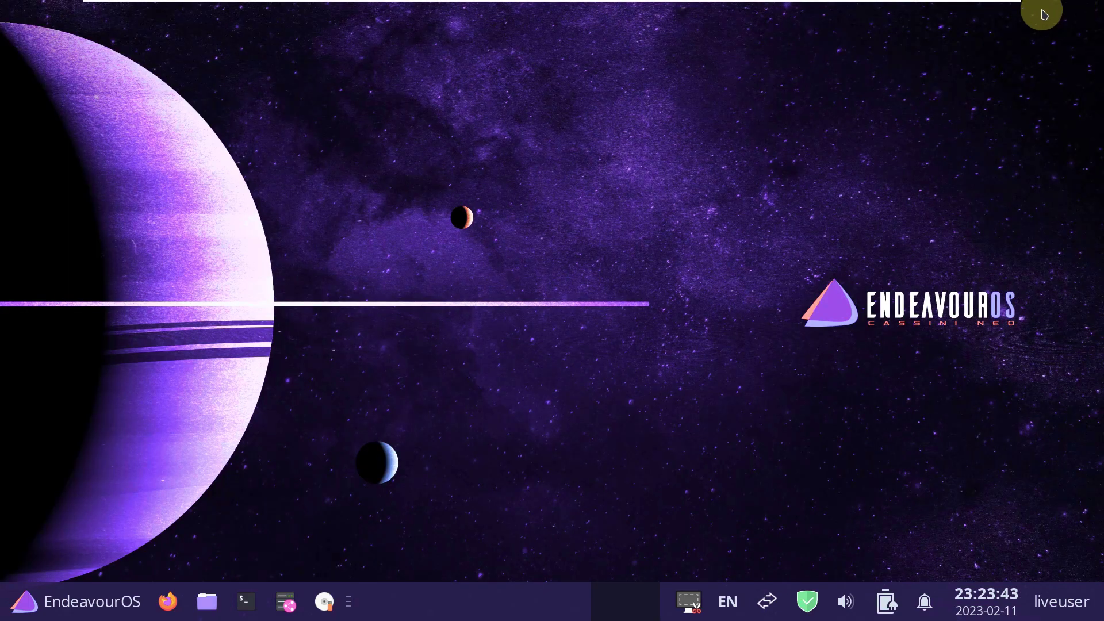
left_click(207, 602)
Check Thunar's About box (version 4.18.3), close Thunar, and open Desktop Settings.
left_click(300, 33)
left_click(318, 101)
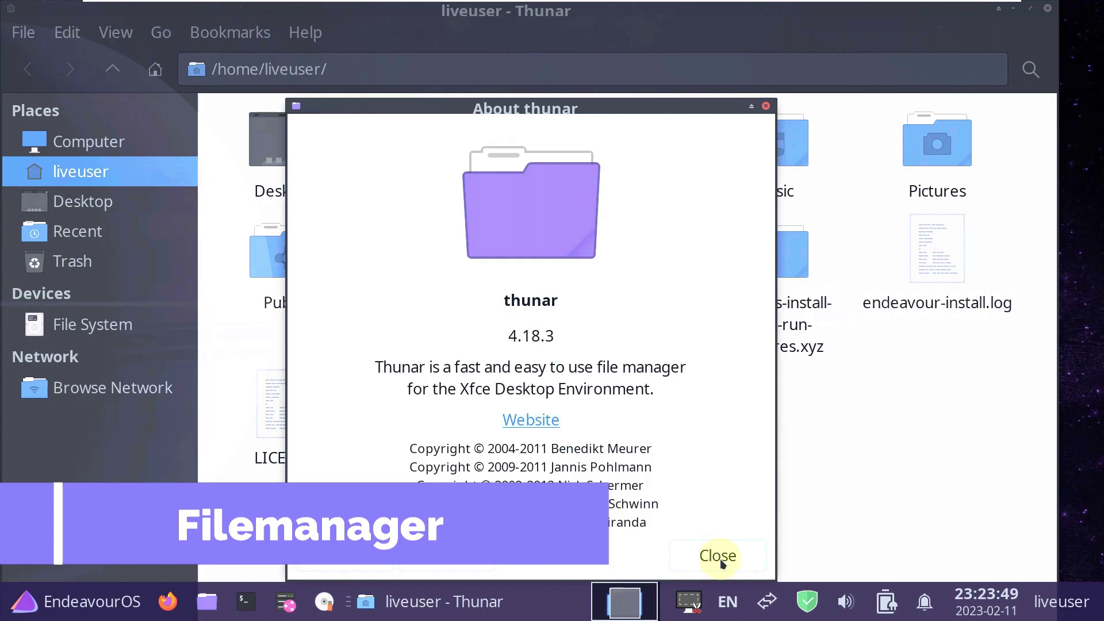
left_click(722, 561)
left_click(1047, 8)
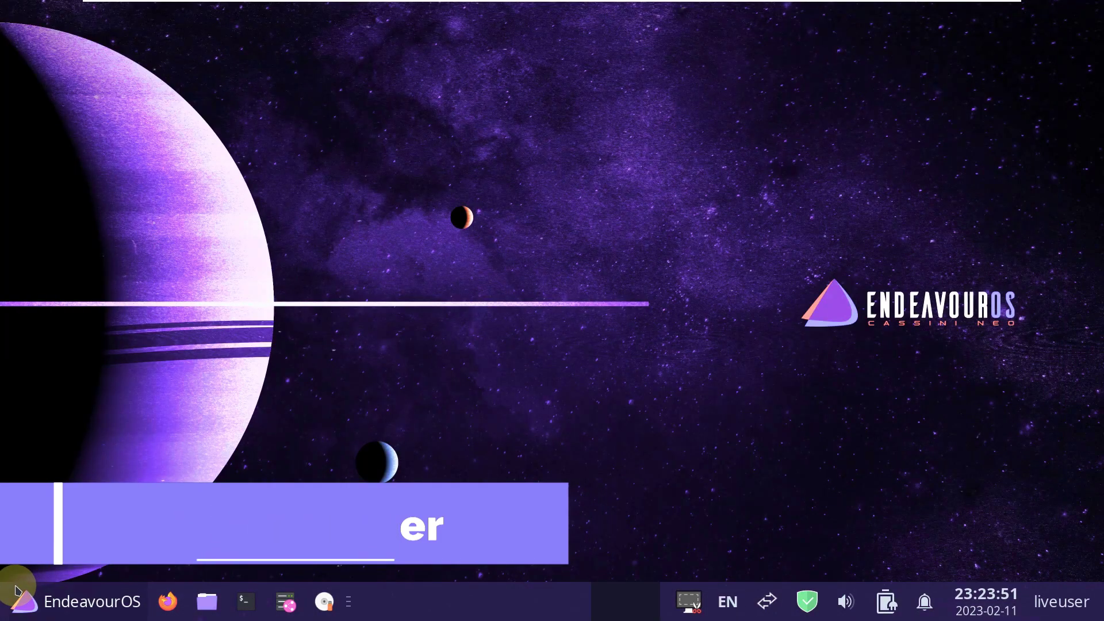
right_click(239, 195)
left_click(317, 501)
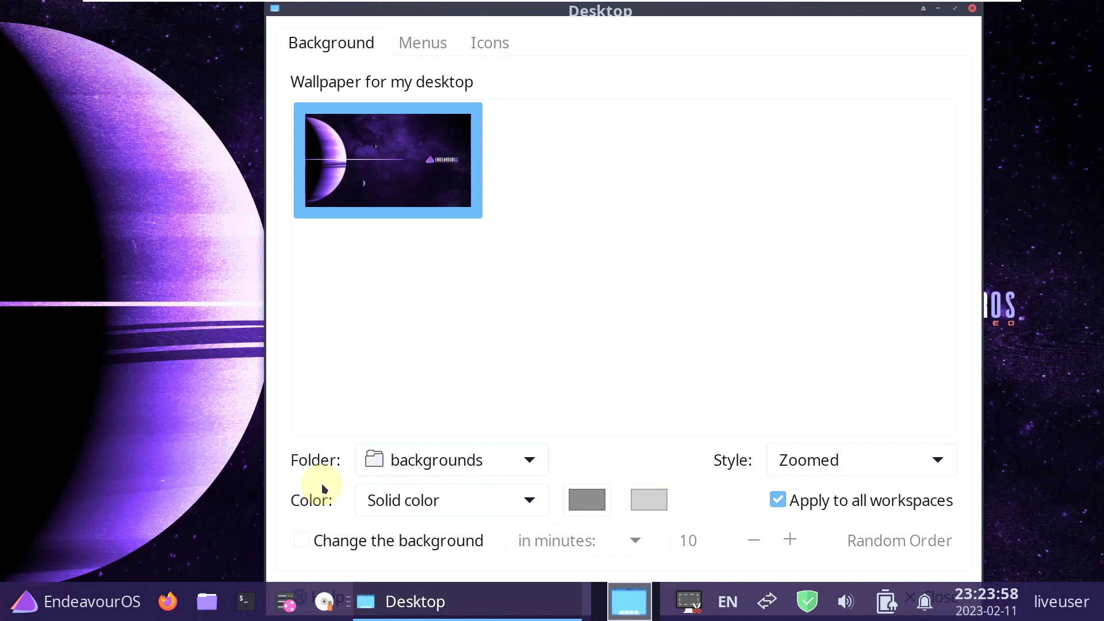
Browse the Menus and Icons tabs, keep the backgrounds folder and Solid color, and close Desktop settings.
left_click(418, 52)
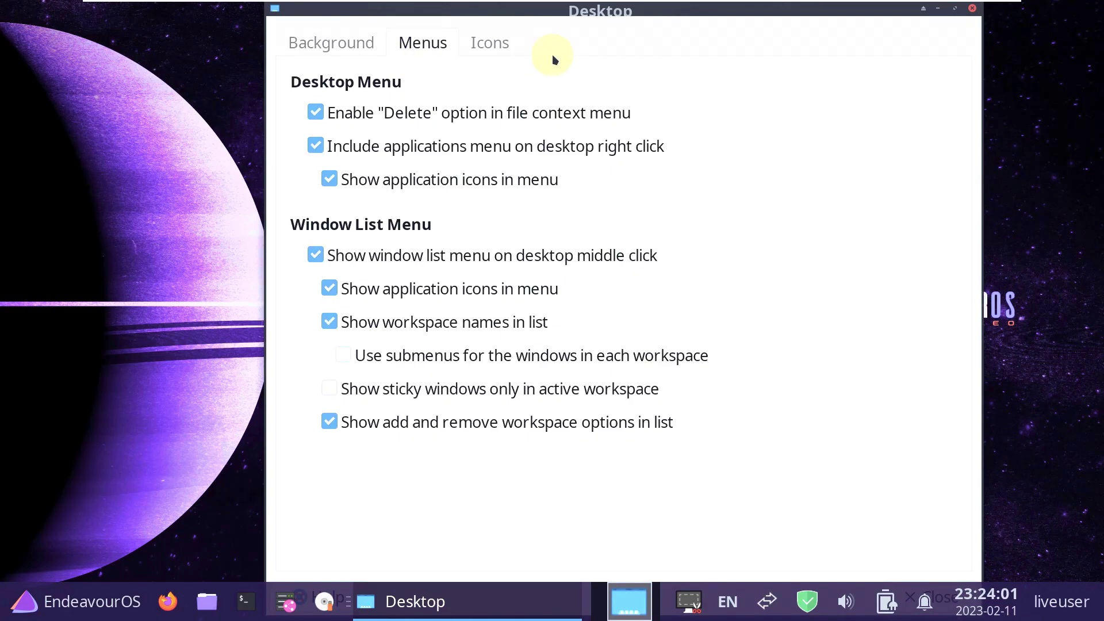
left_click(484, 50)
left_click(360, 50)
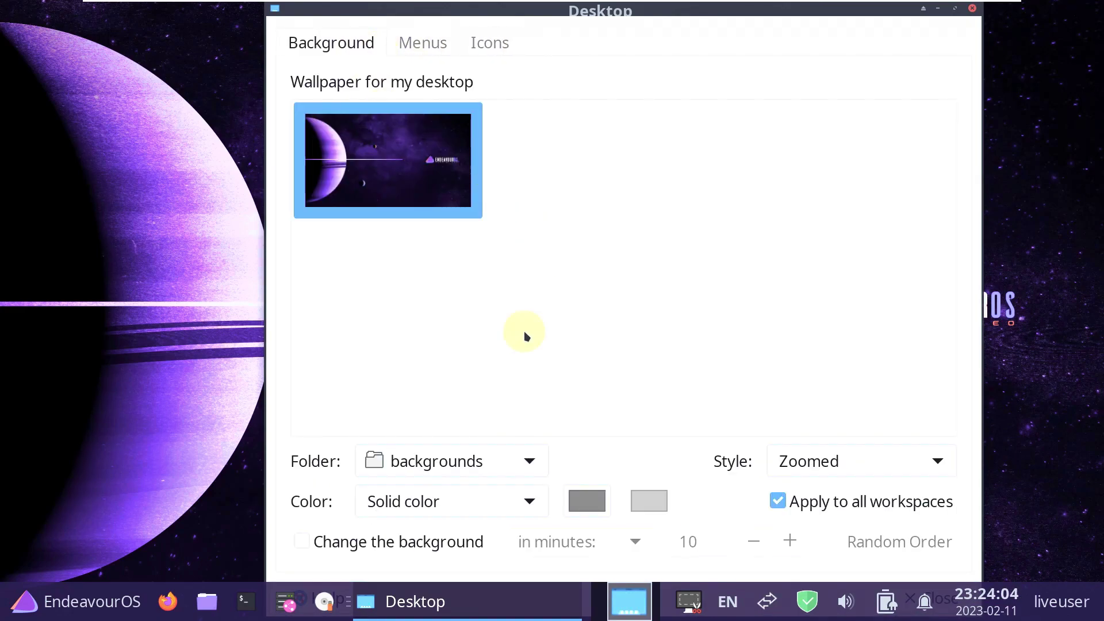
left_click(495, 464)
left_click(632, 478)
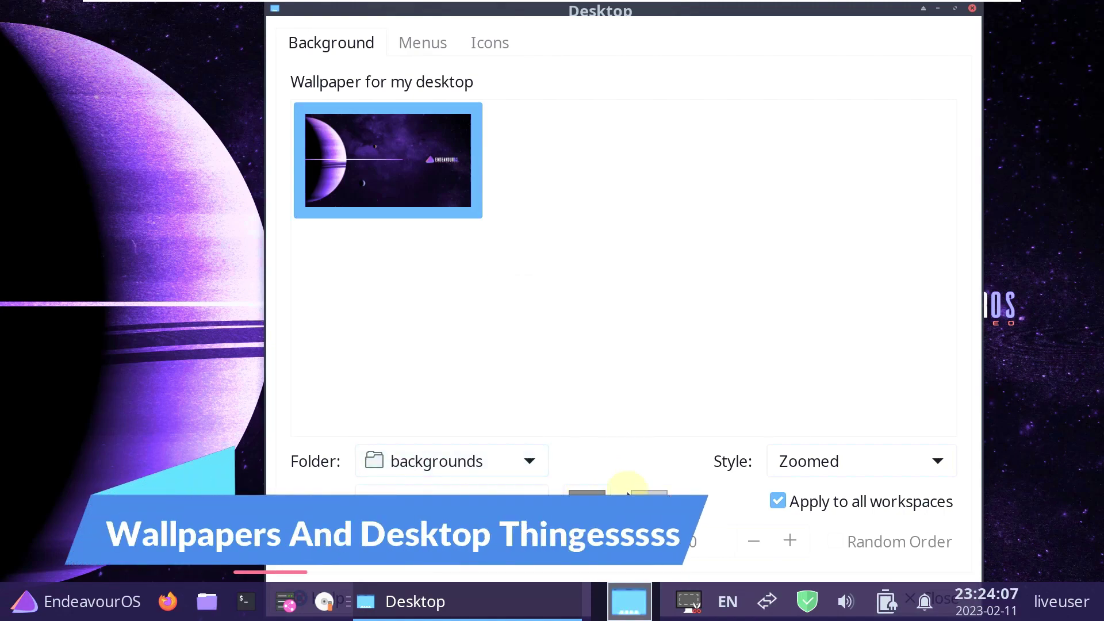
left_click(464, 490)
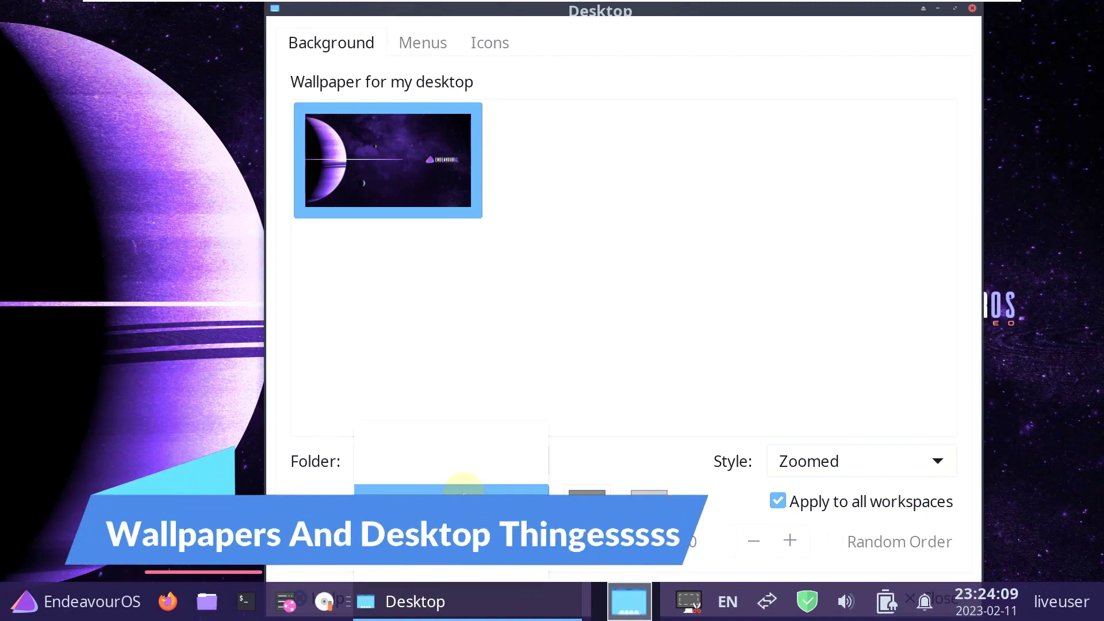
left_click(606, 460)
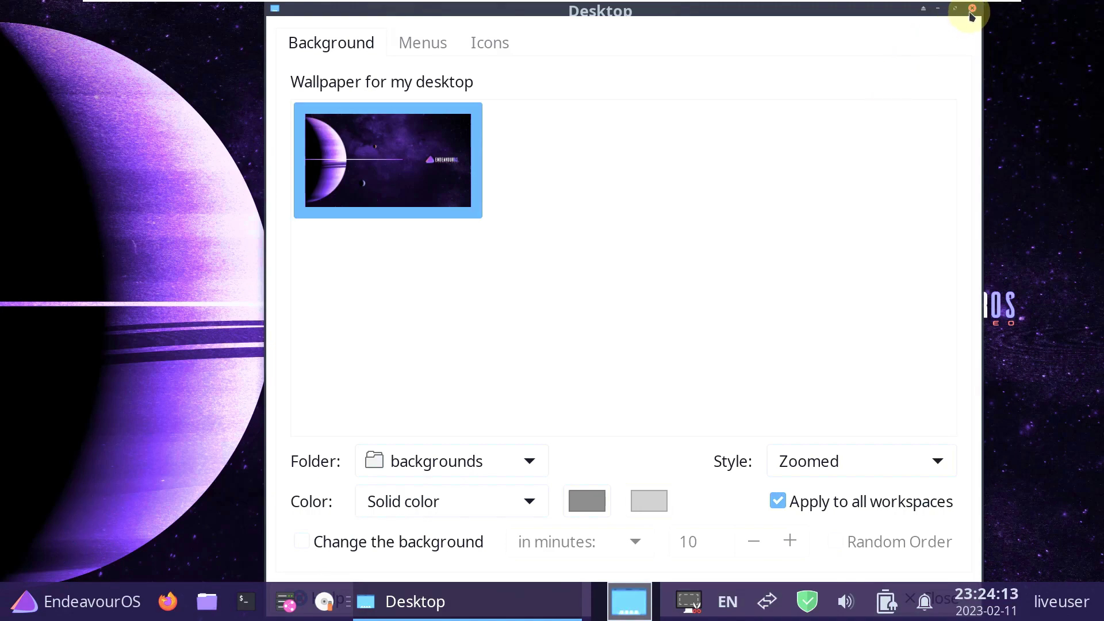
left_click(971, 10)
Launch About Xfce from All Applications, view its About tab, and close it.
left_click(41, 602)
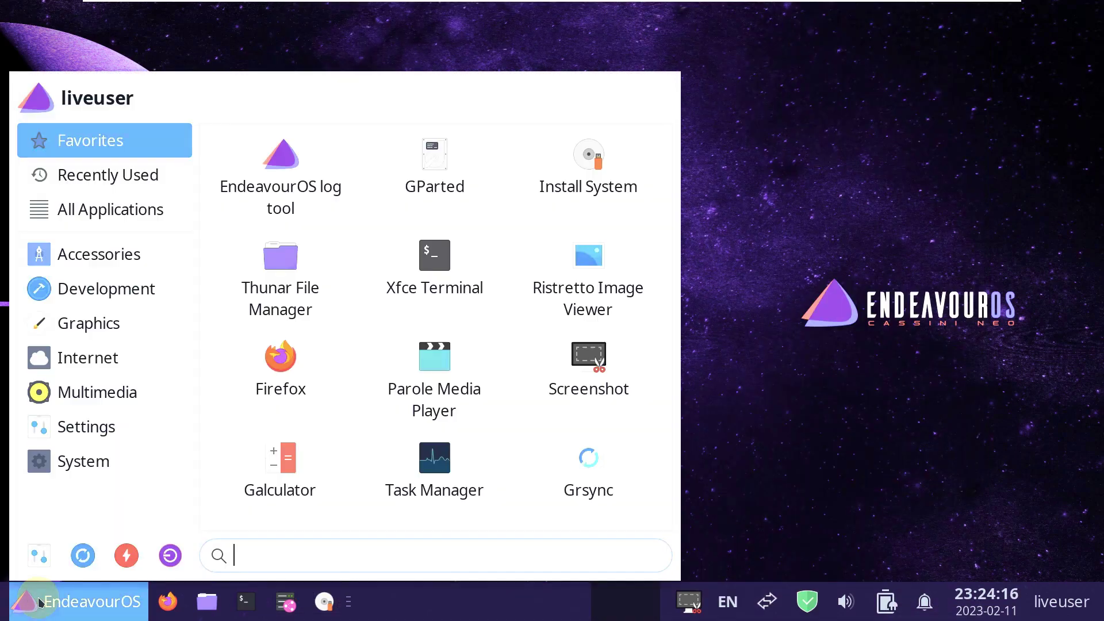
left_click(85, 461)
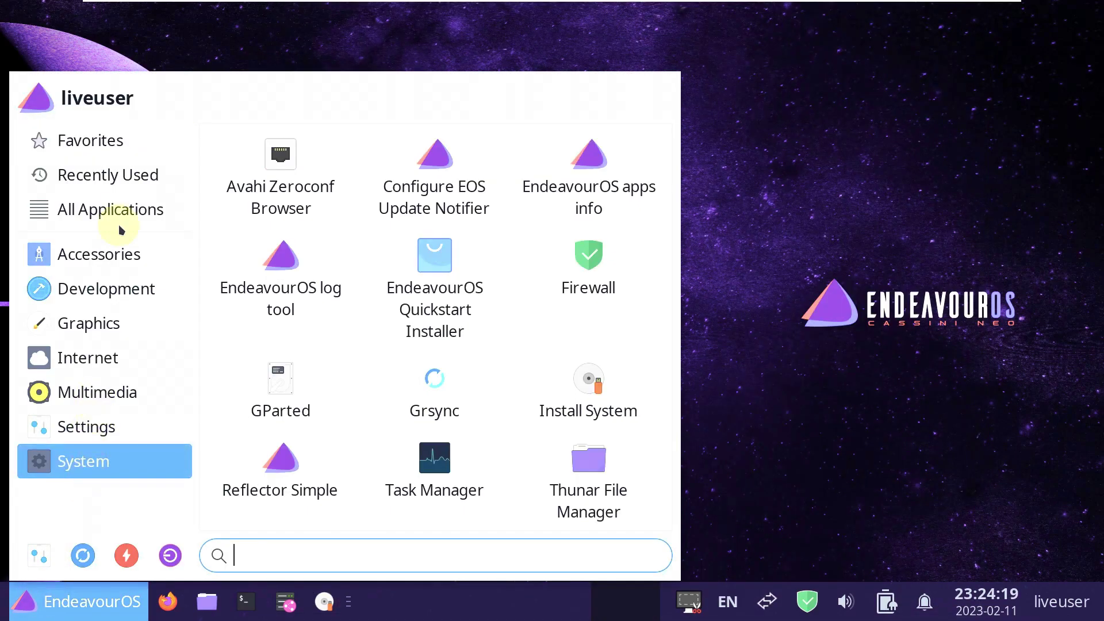
left_click(121, 210)
left_click(243, 164)
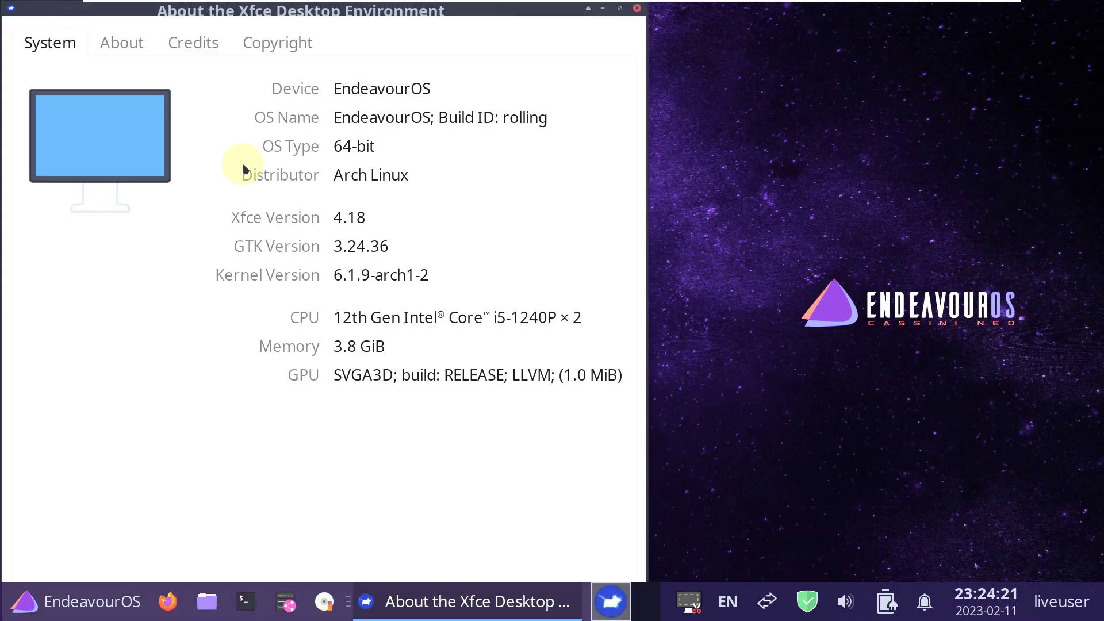
left_click(132, 44)
left_click(637, 8)
Review Whisker Menu properties tabs (Appearance, Behavior, Commands, Search Actions), close them, and reopen the menu.
right_click(4, 614)
left_click(77, 416)
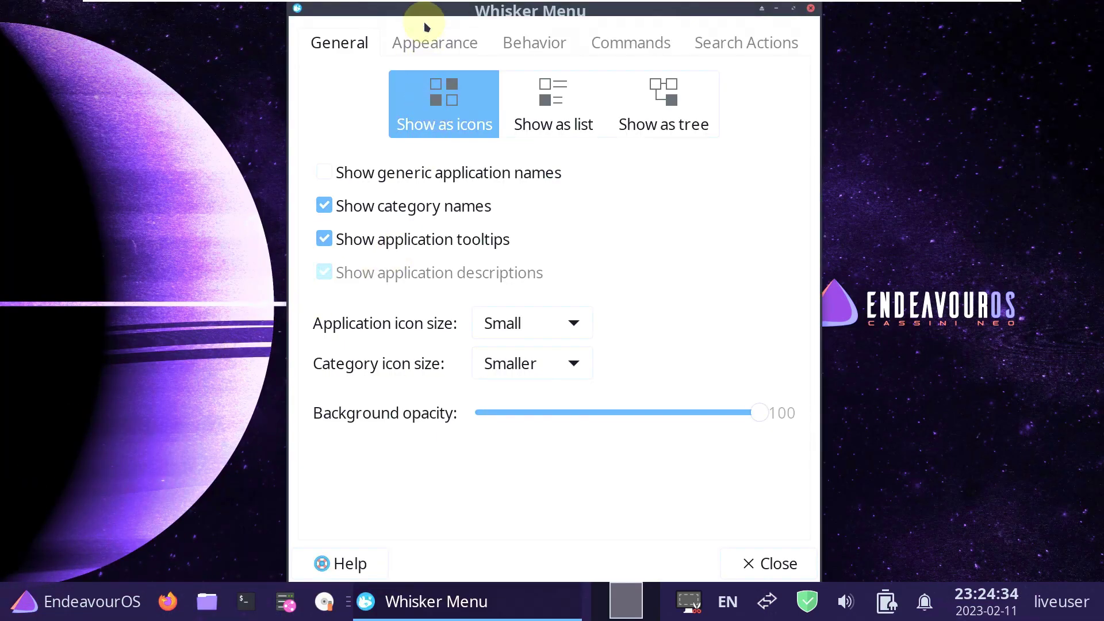
left_click(437, 43)
left_click(521, 53)
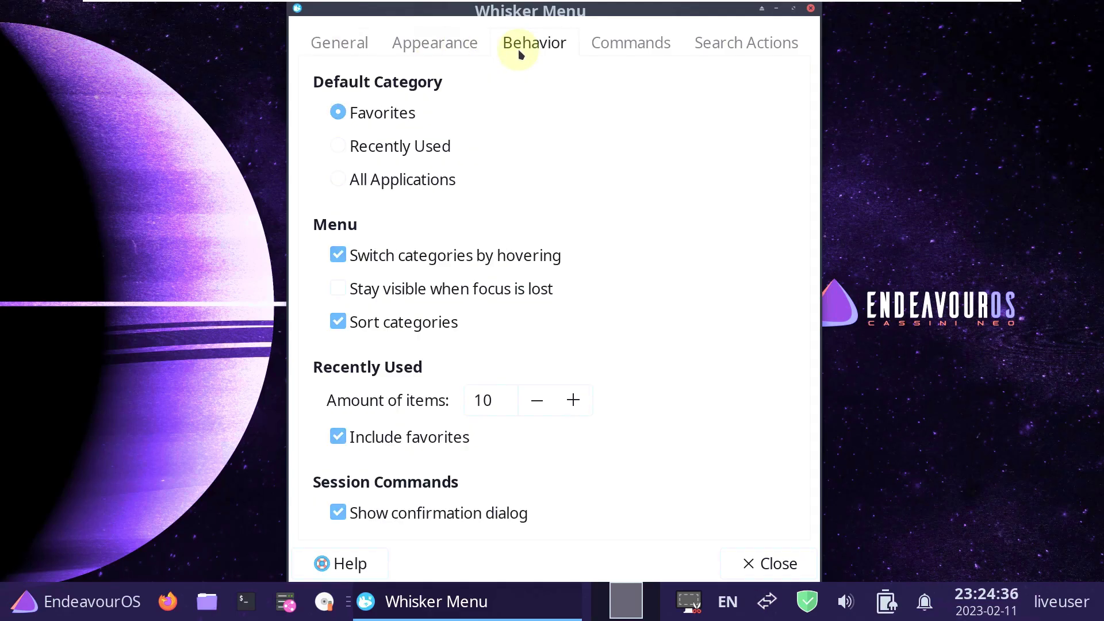
left_click(610, 44)
left_click(709, 42)
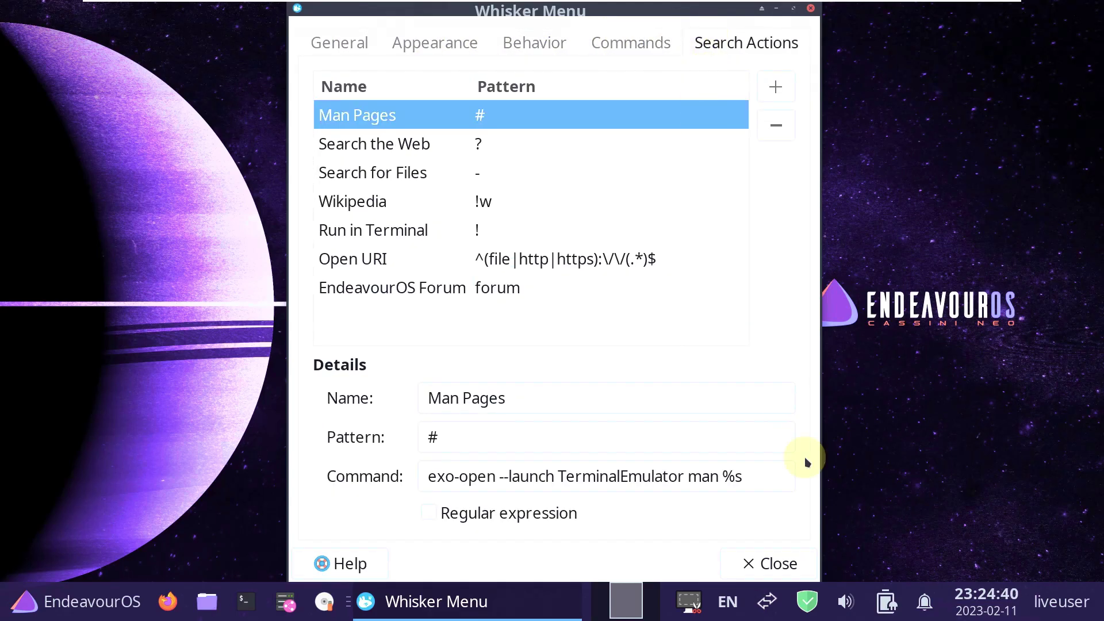
left_click(774, 562)
left_click(33, 605)
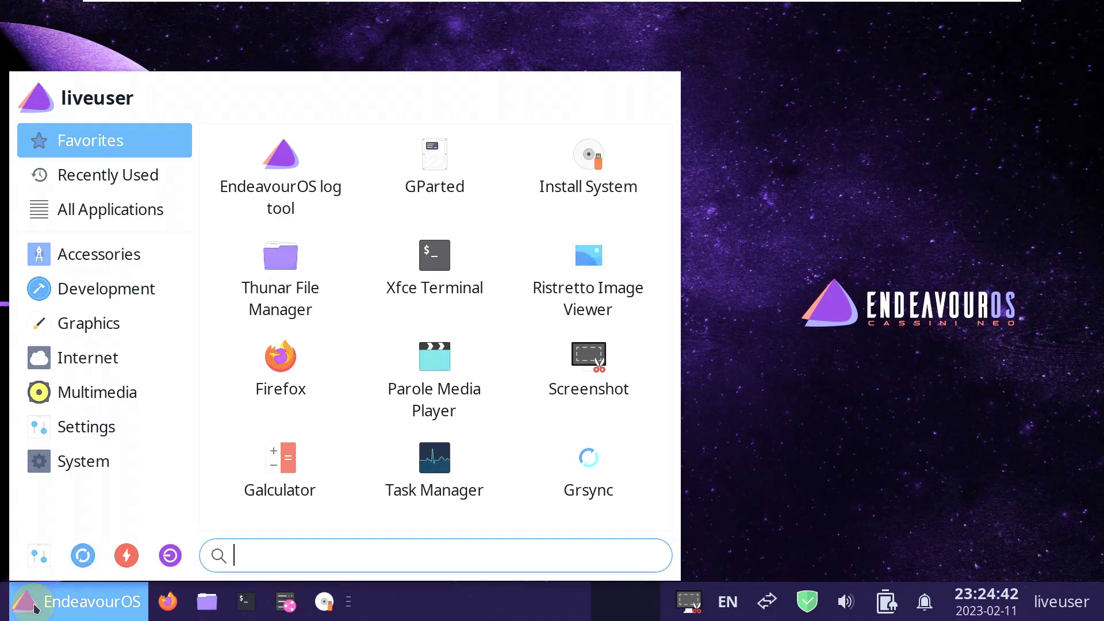
Check Kvantum Manager's About box from Settings Manager, close Kvantum, then maximize Settings showing Other.
left_click(63, 458)
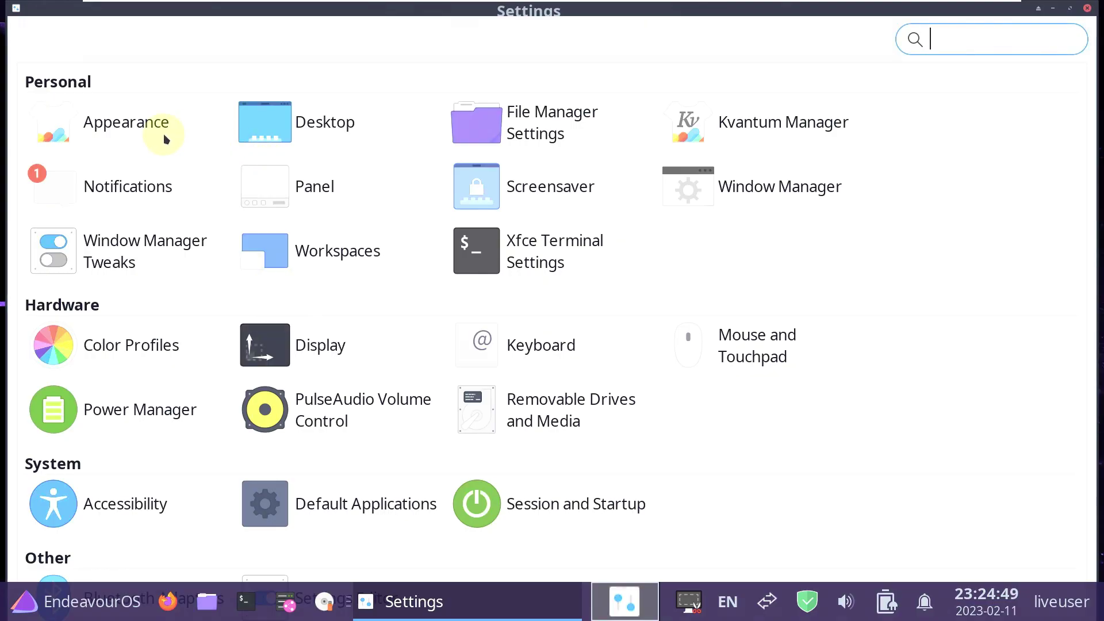
left_click(731, 123)
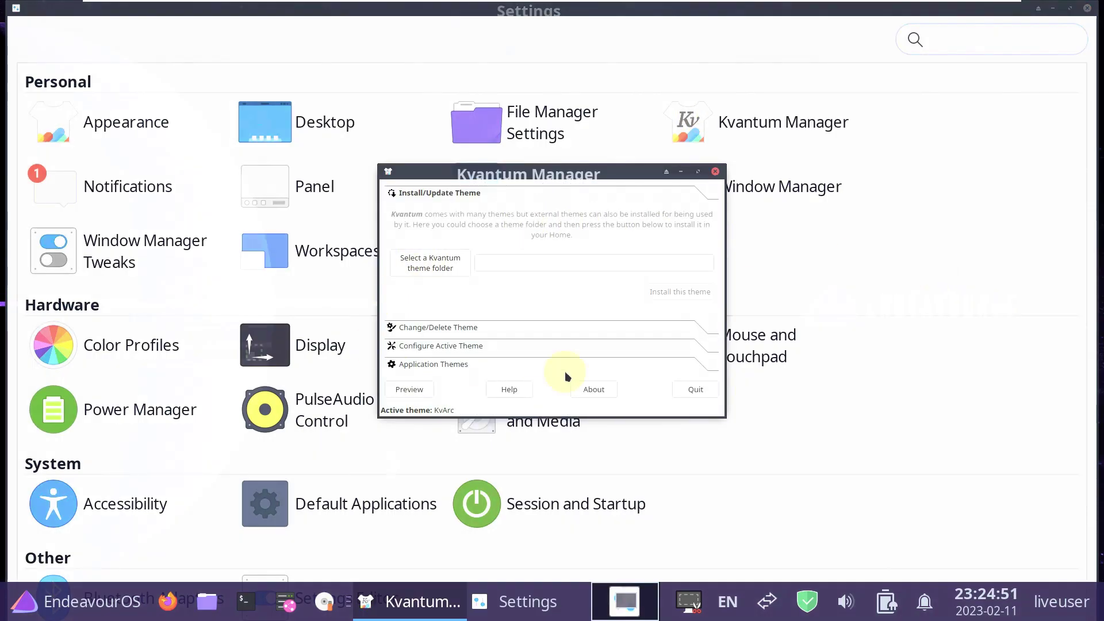
left_click(593, 390)
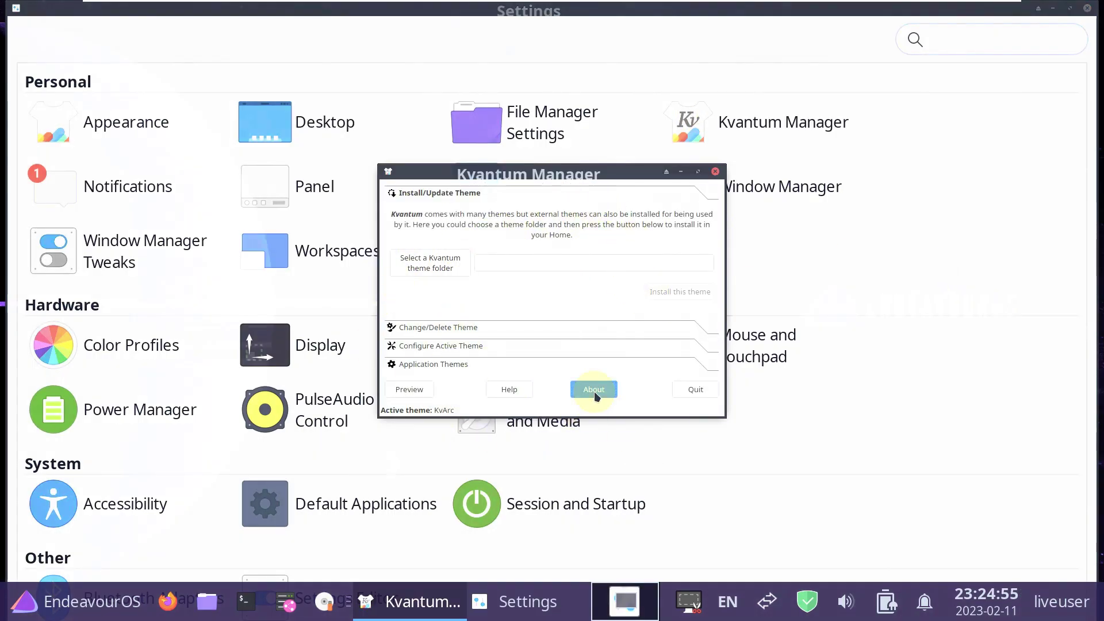
left_click(637, 367)
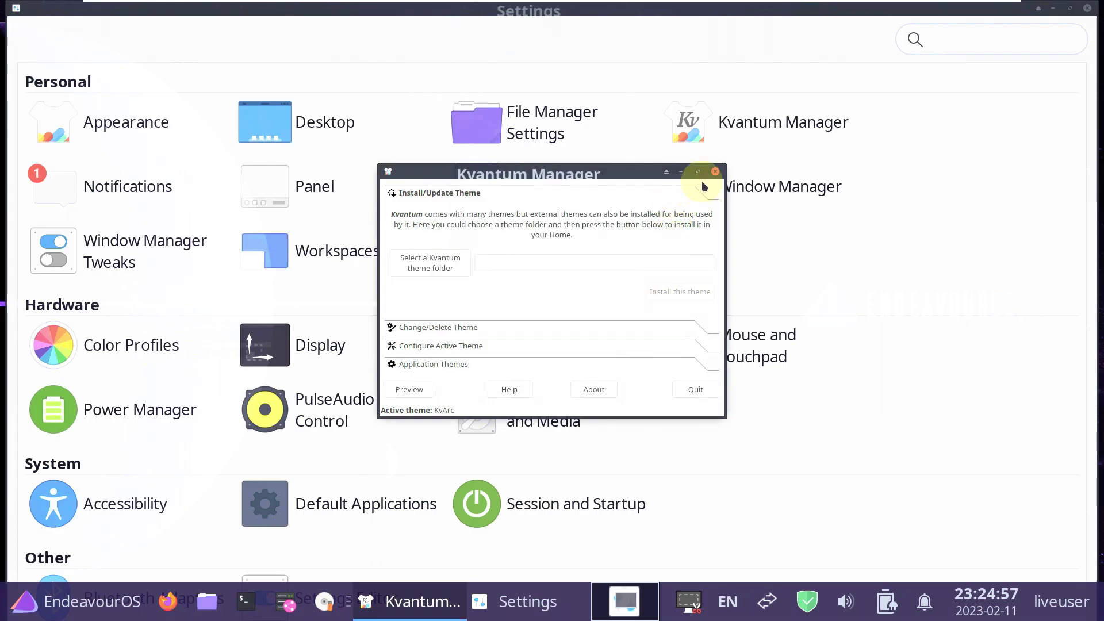
left_click(715, 171)
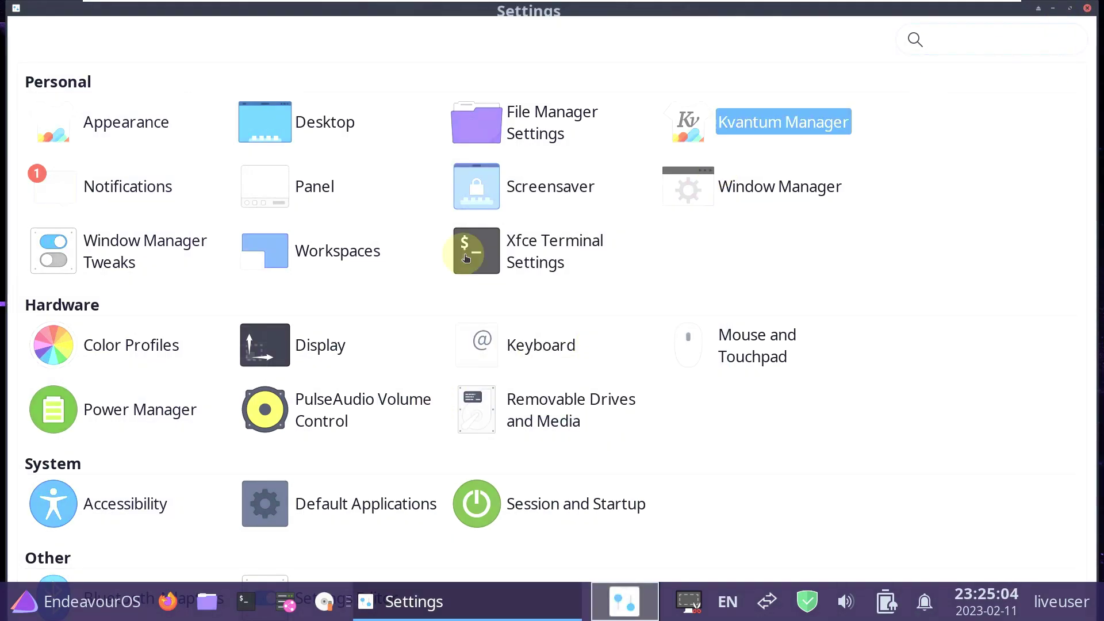
left_click(1070, 8)
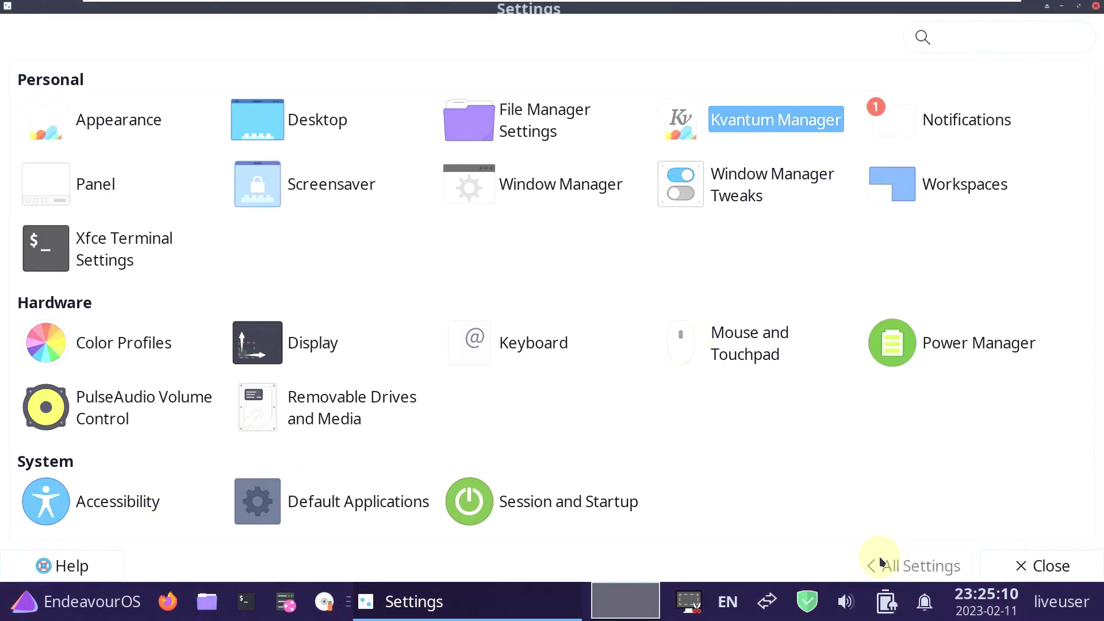
scroll(452, 418, "down", 3)
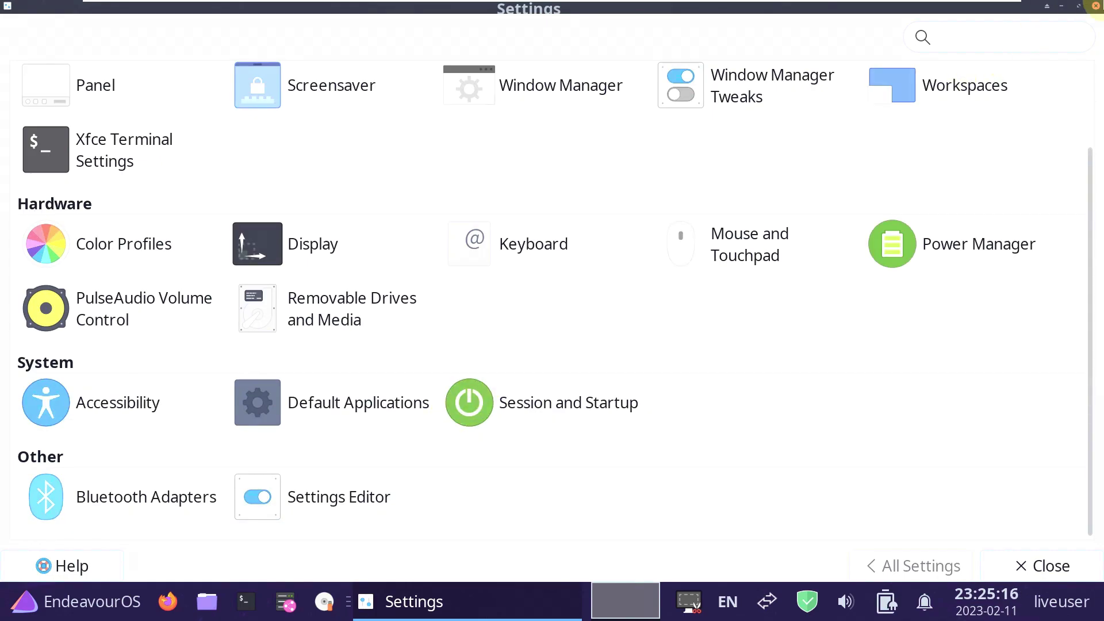
Close Settings Manager and scroll through All Applications in the Whisker Menu.
left_click(1096, 13)
left_click(27, 613)
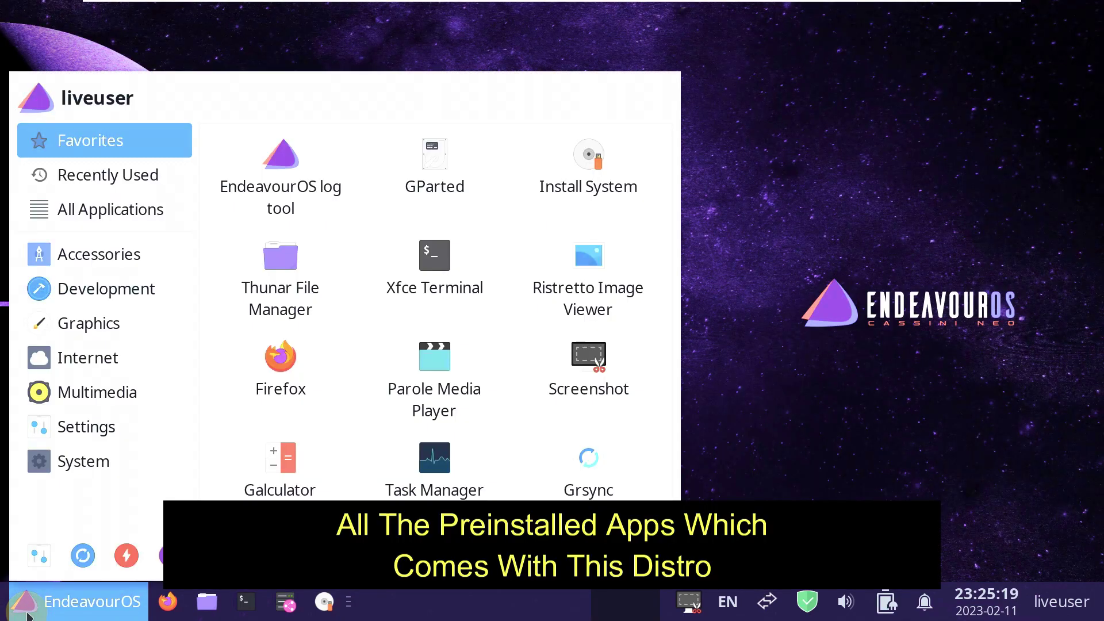
left_click(115, 209)
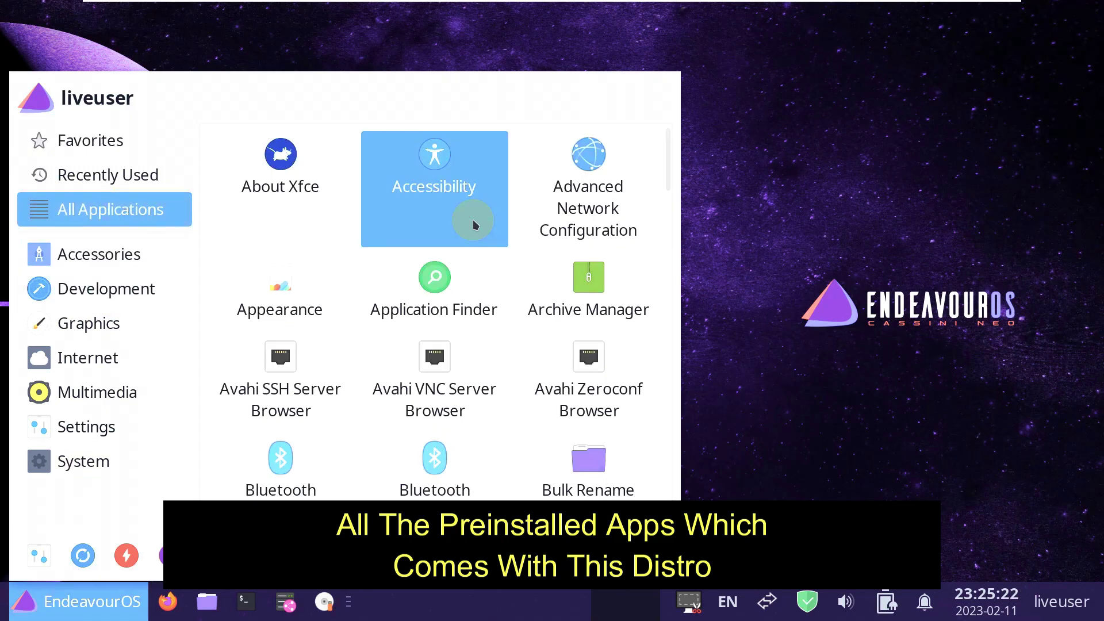
scroll(473, 219, "down", 8)
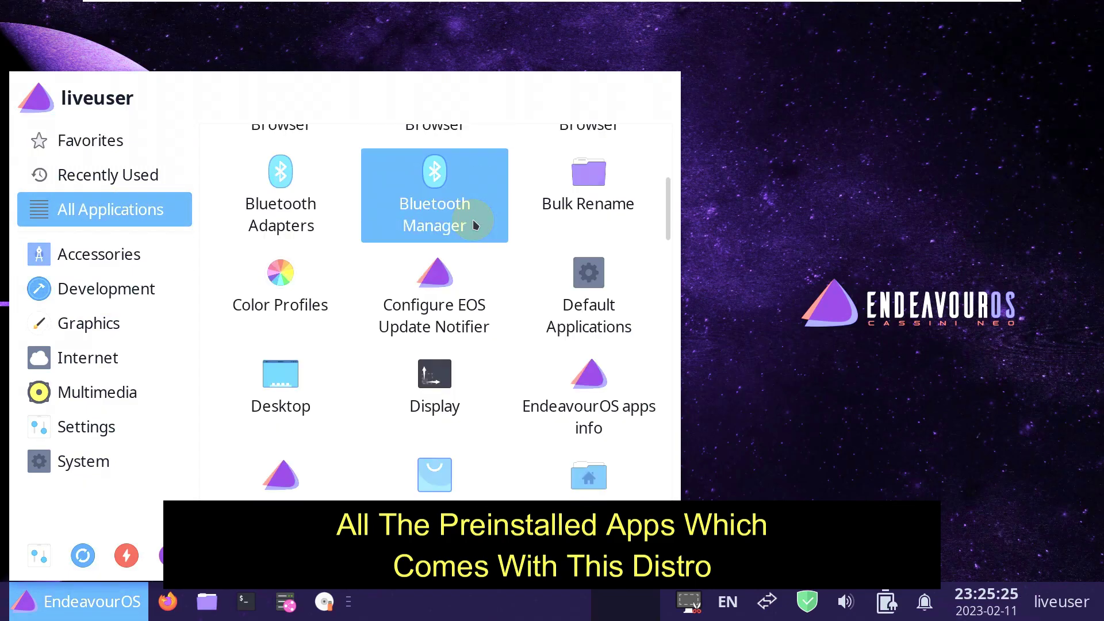
scroll(475, 225, "down", 2)
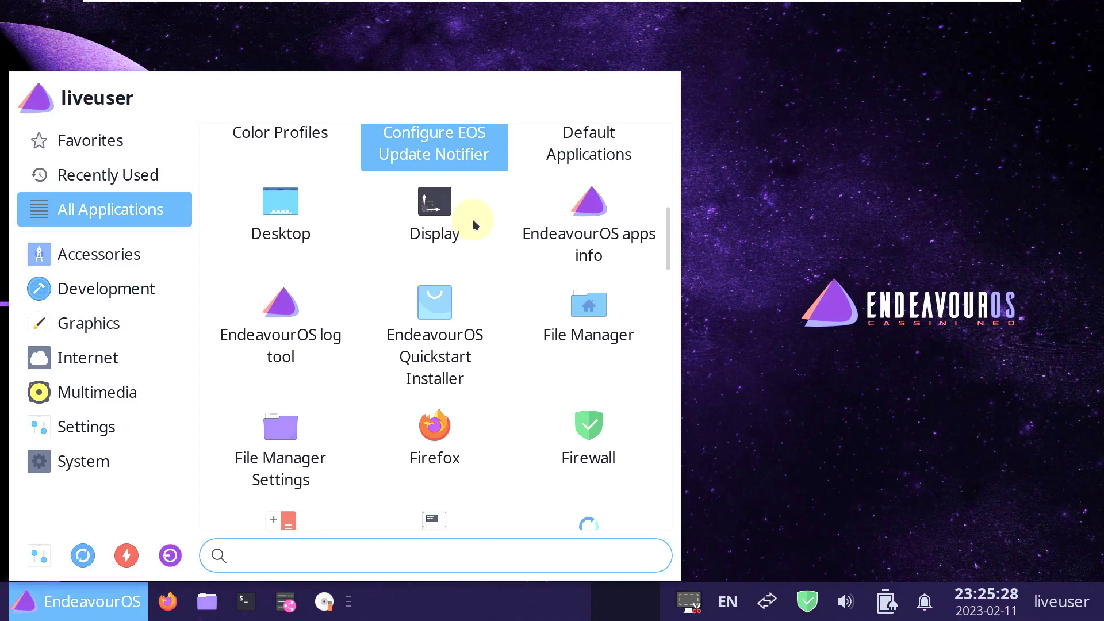
scroll(475, 225, "down", 4)
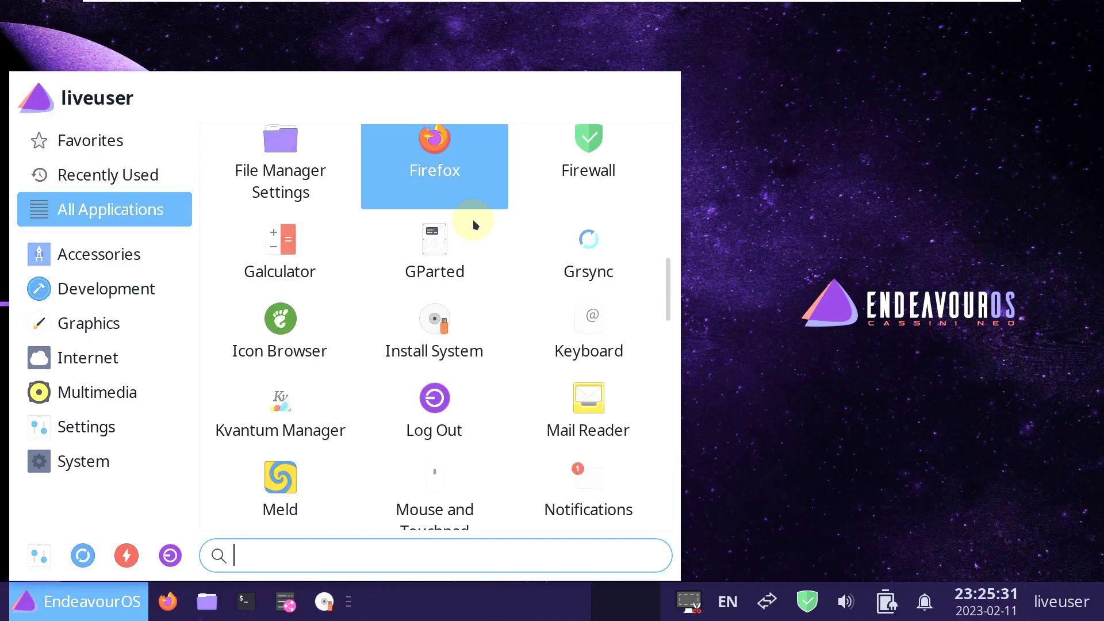
scroll(474, 220, "down", 8)
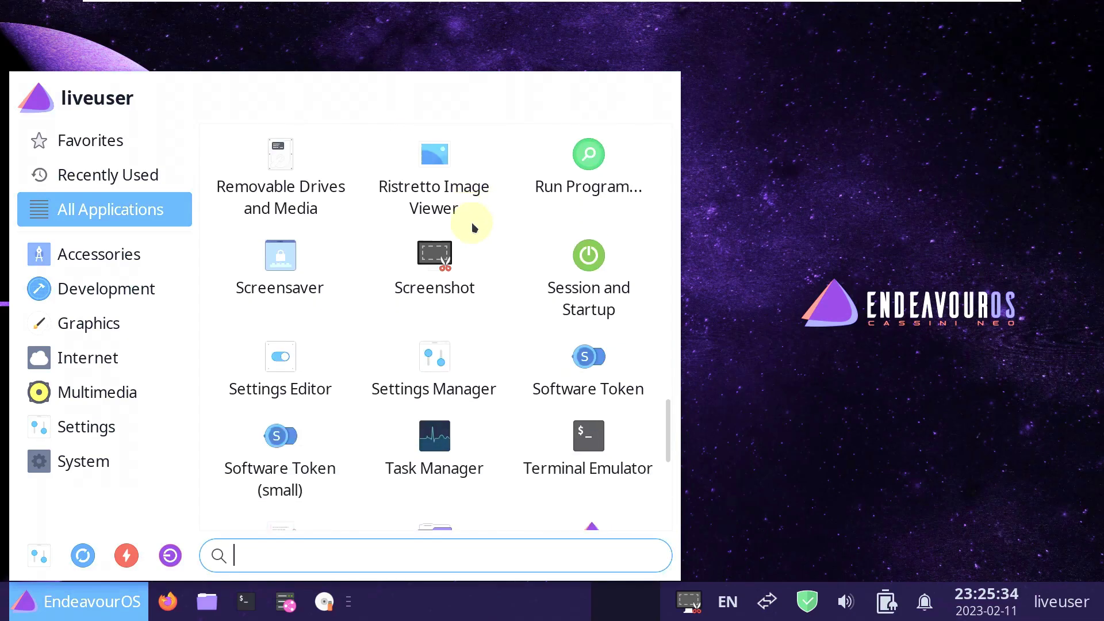
scroll(472, 225, "up", 8)
scroll(473, 226, "down", 6)
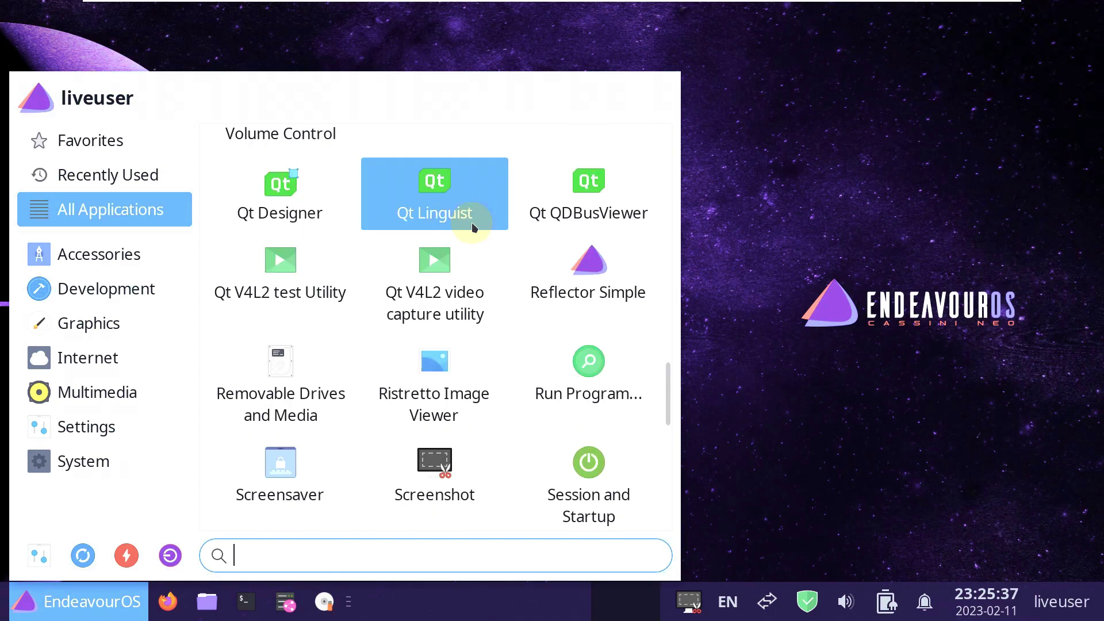
scroll(471, 227, "down", 5)
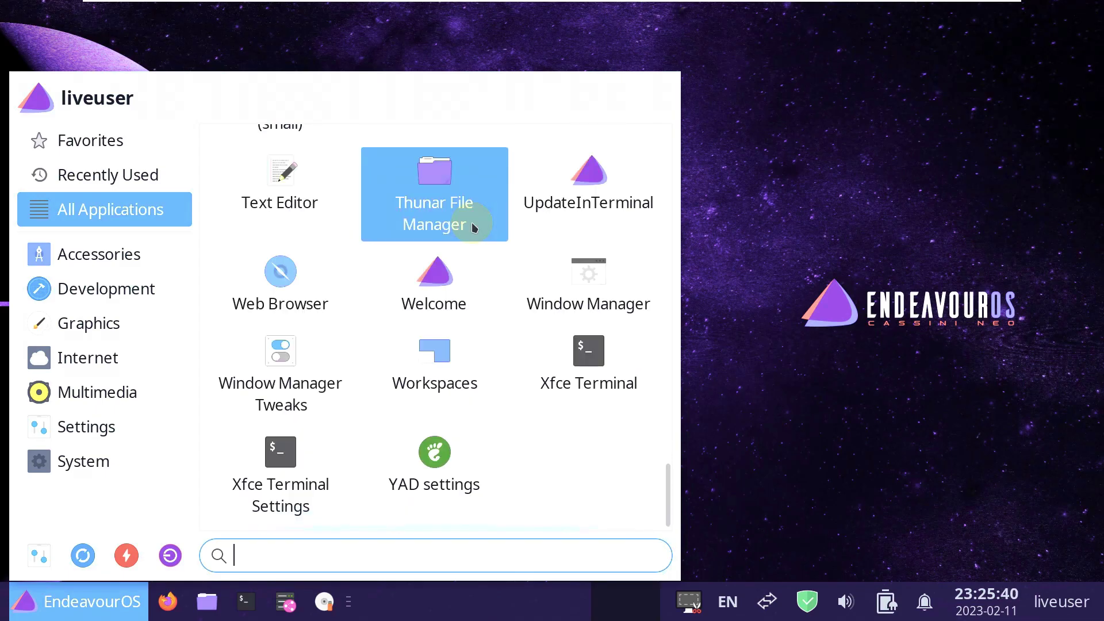
Browse the System category, then list the Settings category apps like Window Manager Tweaks.
left_click(152, 464)
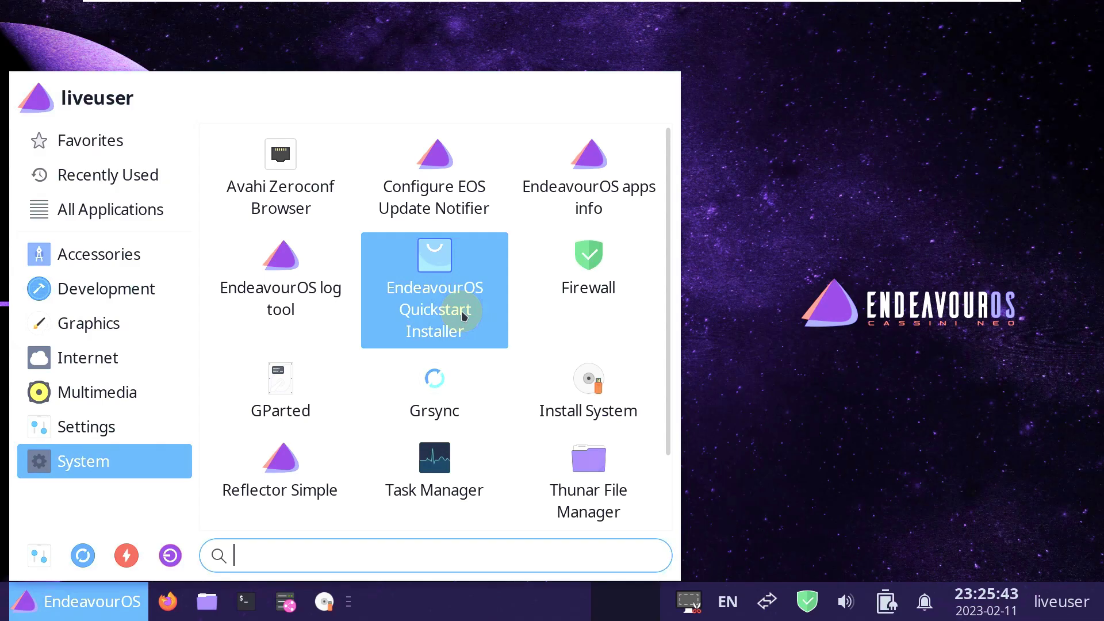
scroll(463, 315, "down", 2)
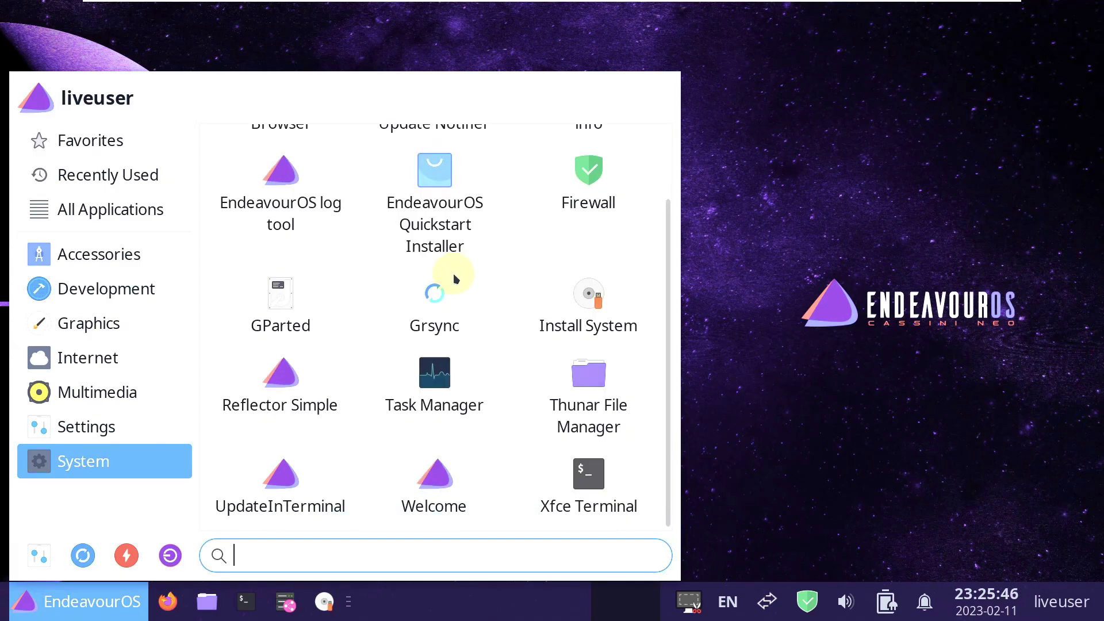
left_click(185, 431)
scroll(383, 364, "down", 6)
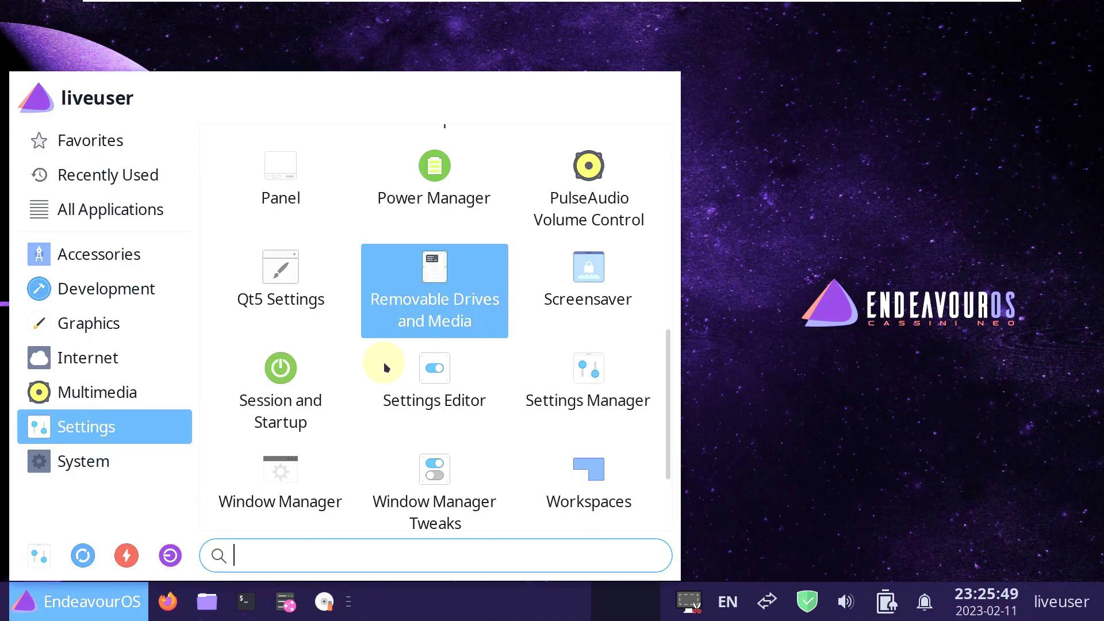
View Window Manager Tweaks' Focus through Compositor tabs, close it unchanged, and reopen the menu.
left_click(385, 362)
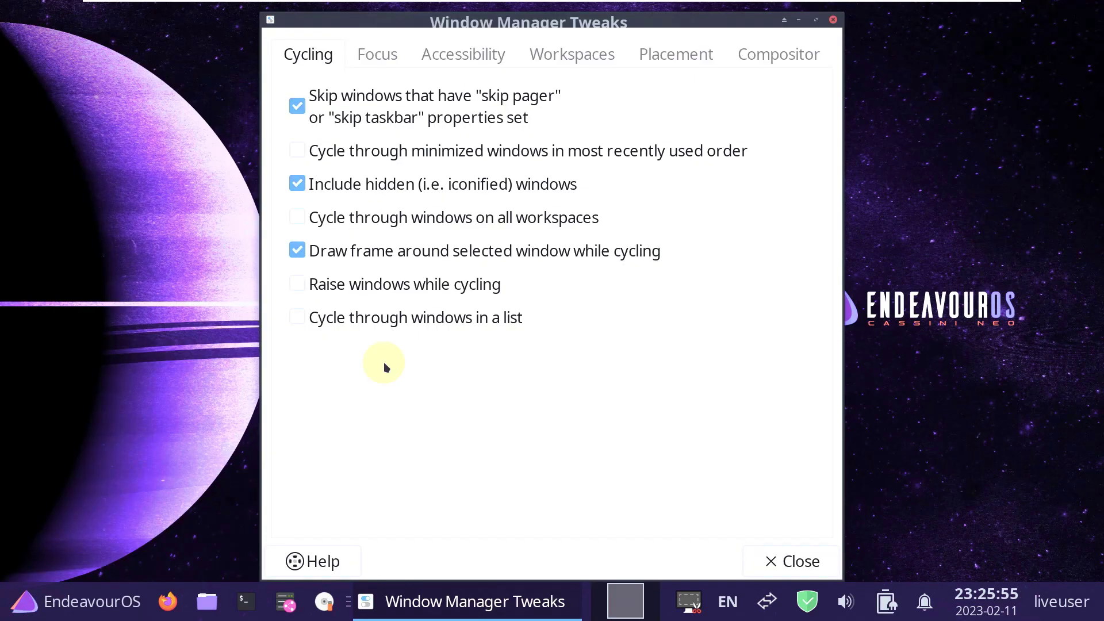
left_click(359, 56)
left_click(457, 55)
left_click(581, 53)
left_click(661, 53)
left_click(772, 57)
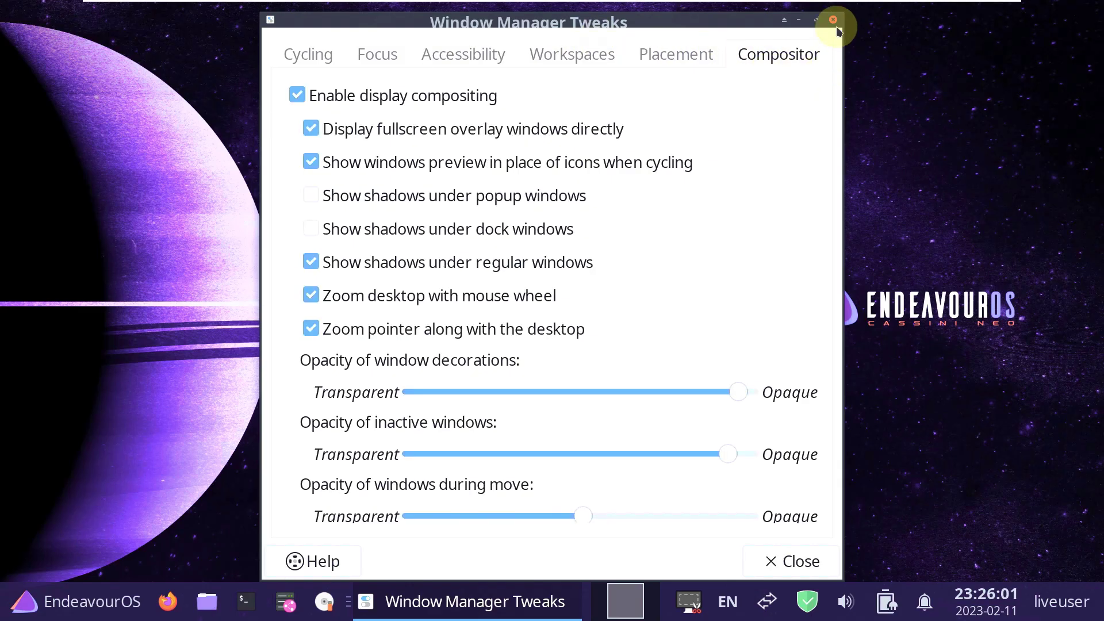
left_click(833, 20)
left_click(29, 611)
mouse_move(101, 262)
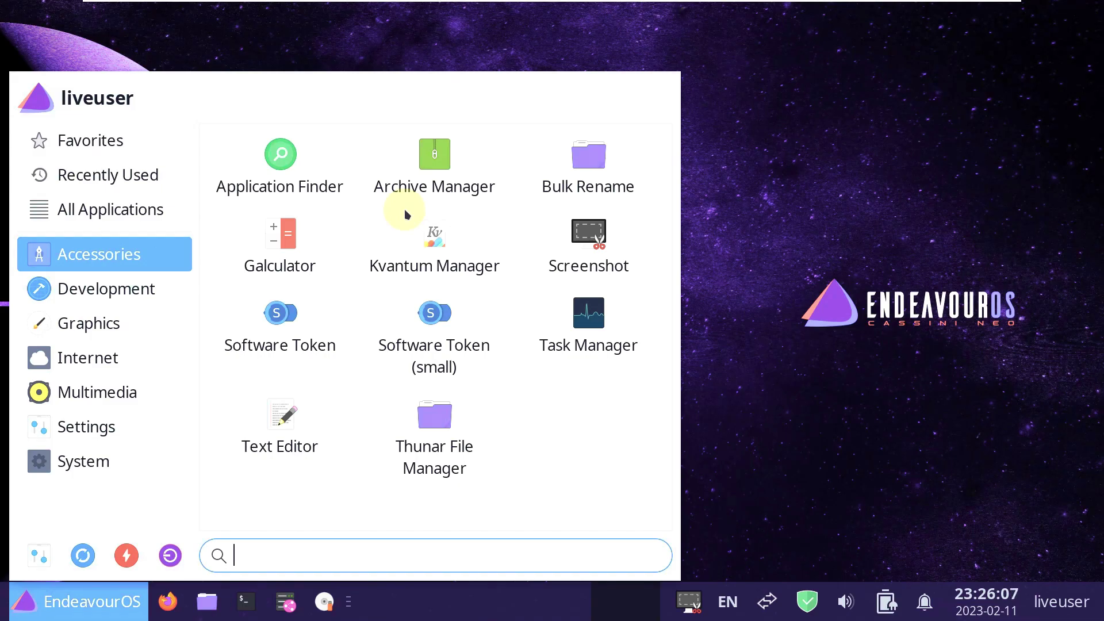
Launch Ristretto from Graphics, check its About box (version 0.12.4), and close the viewer.
mouse_move(161, 293)
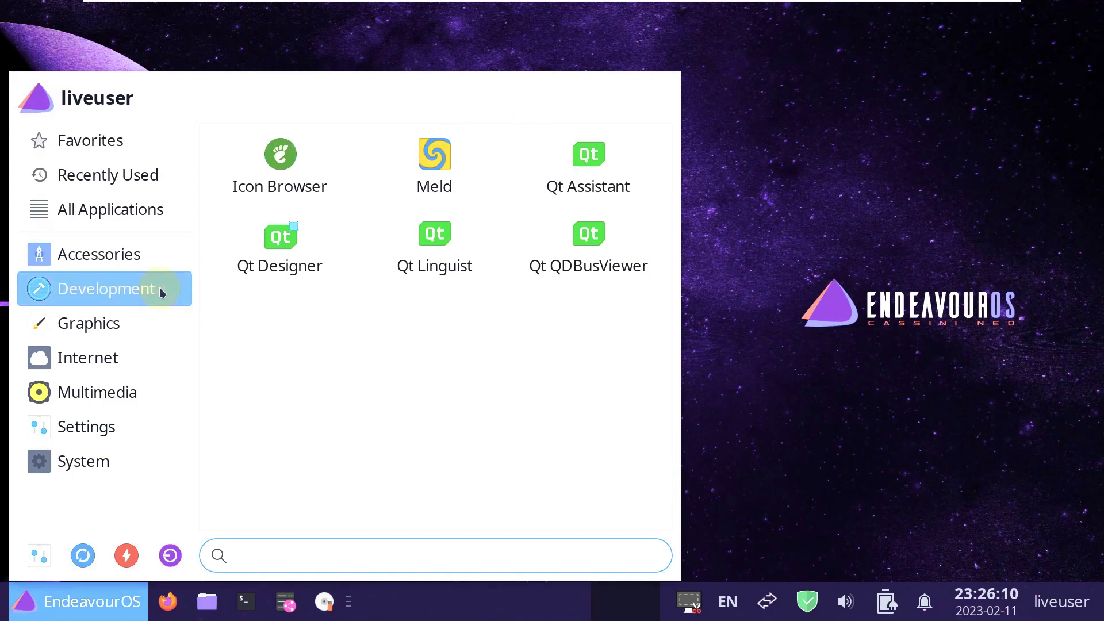
mouse_move(145, 327)
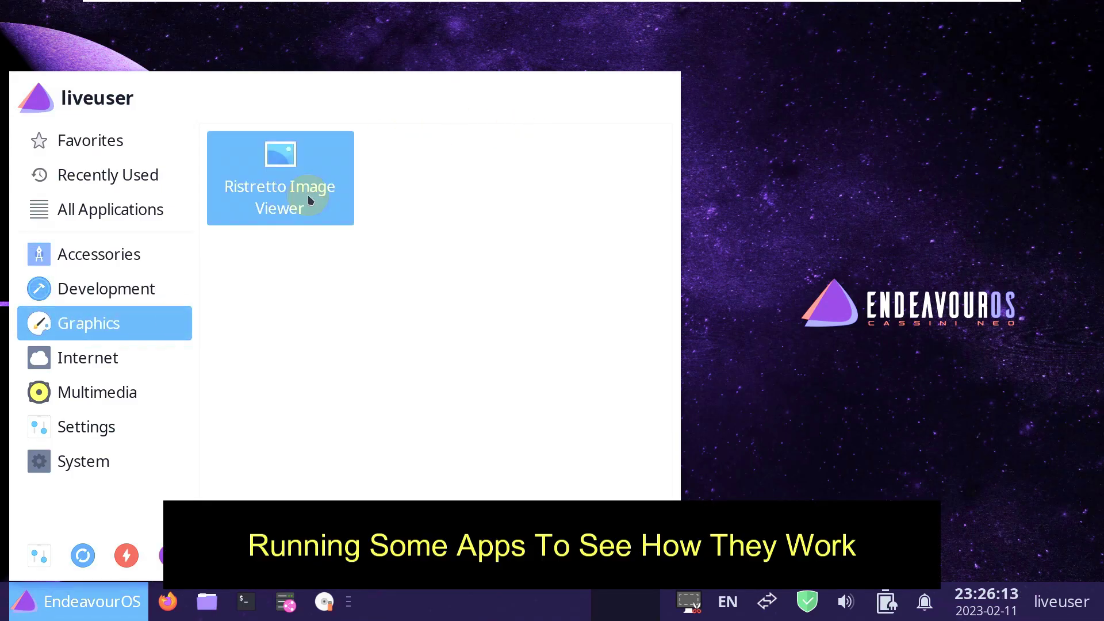
left_click(308, 195)
left_click(195, 33)
left_click(217, 101)
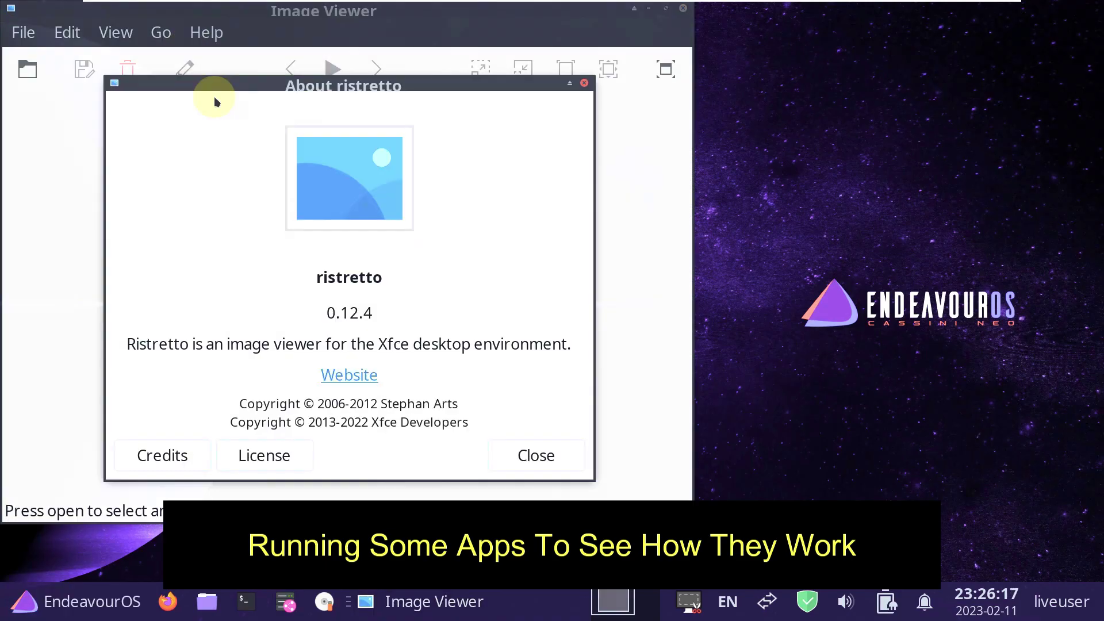
left_click(503, 456)
left_click(683, 8)
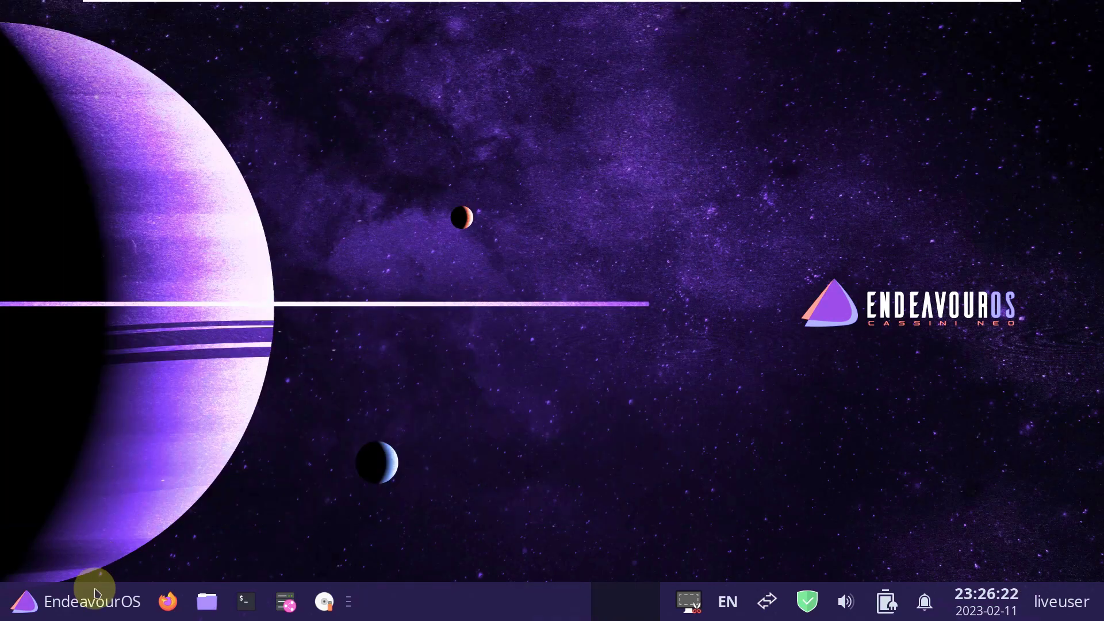
Browse menu categories Accessories through Multimedia and launch Parole Media Player.
left_click(92, 601)
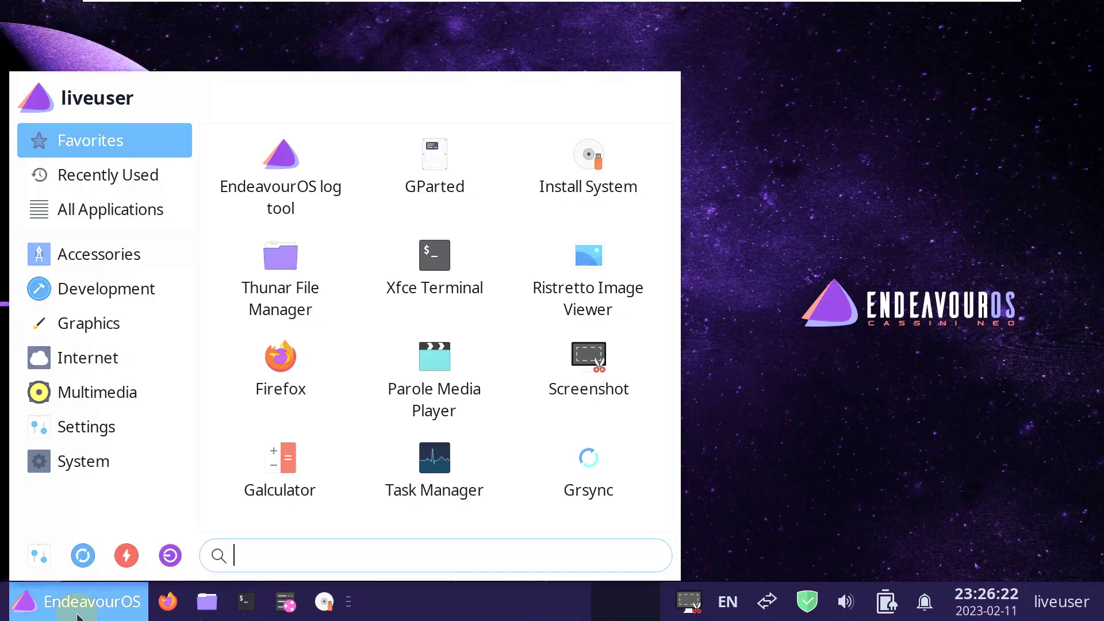
left_click(127, 259)
left_click(135, 302)
left_click(140, 332)
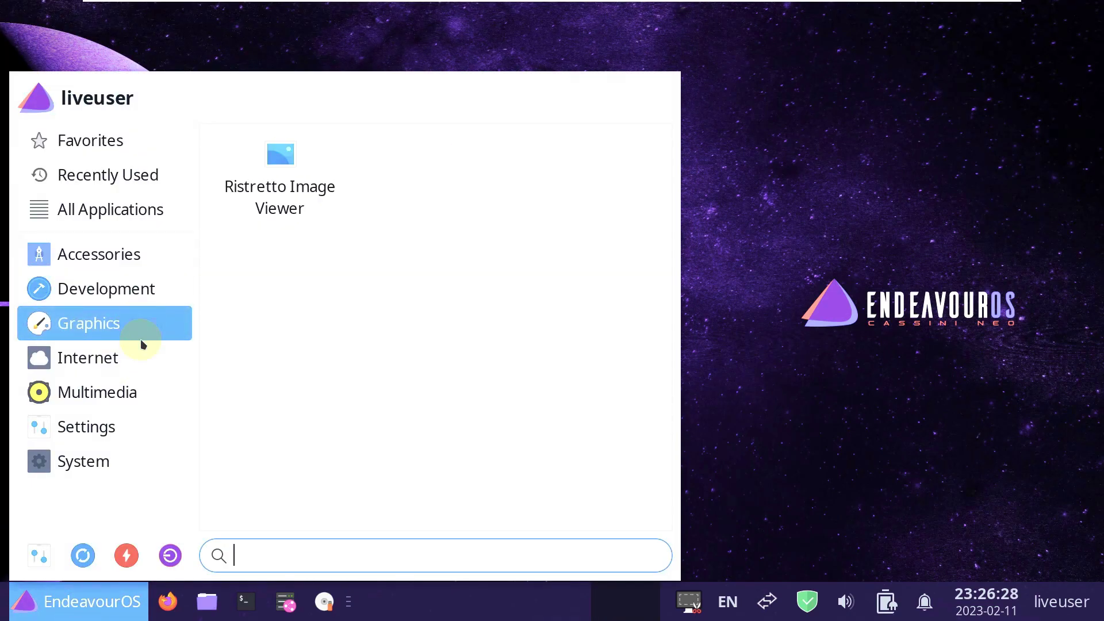
left_click(144, 353)
left_click(149, 394)
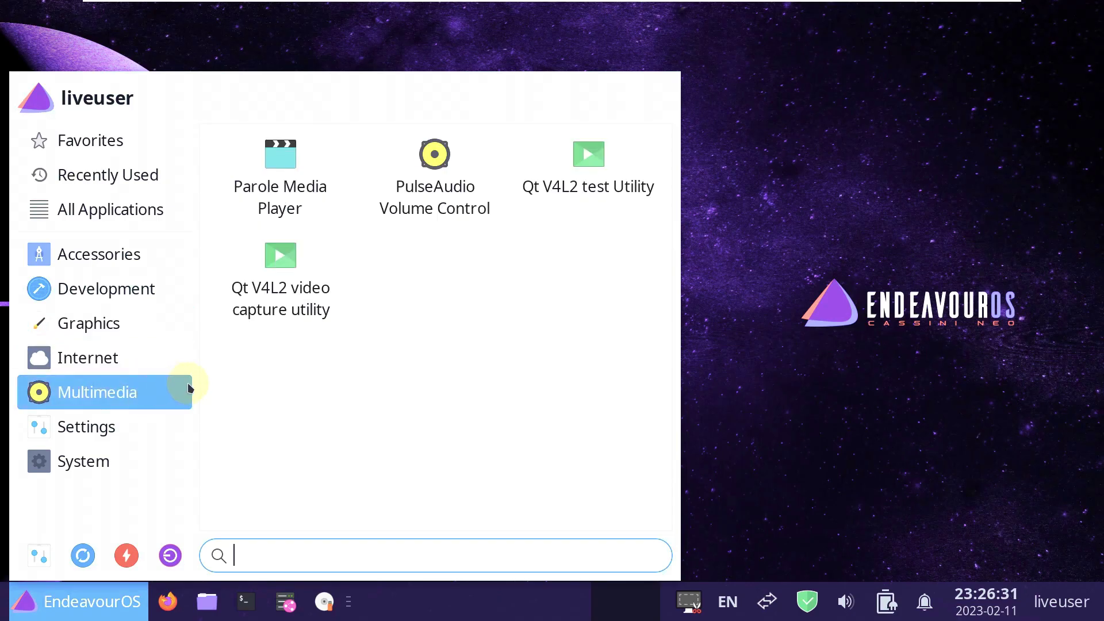
left_click(280, 200)
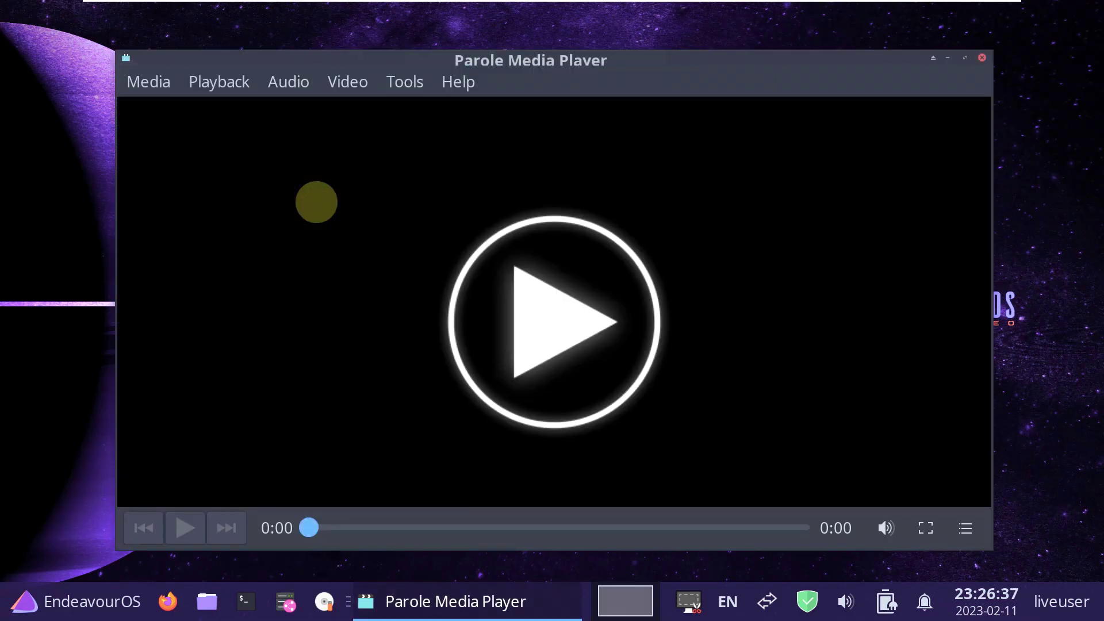
Check Parole's About box (version 4.16.0) and close the player.
left_click(458, 82)
left_click(497, 217)
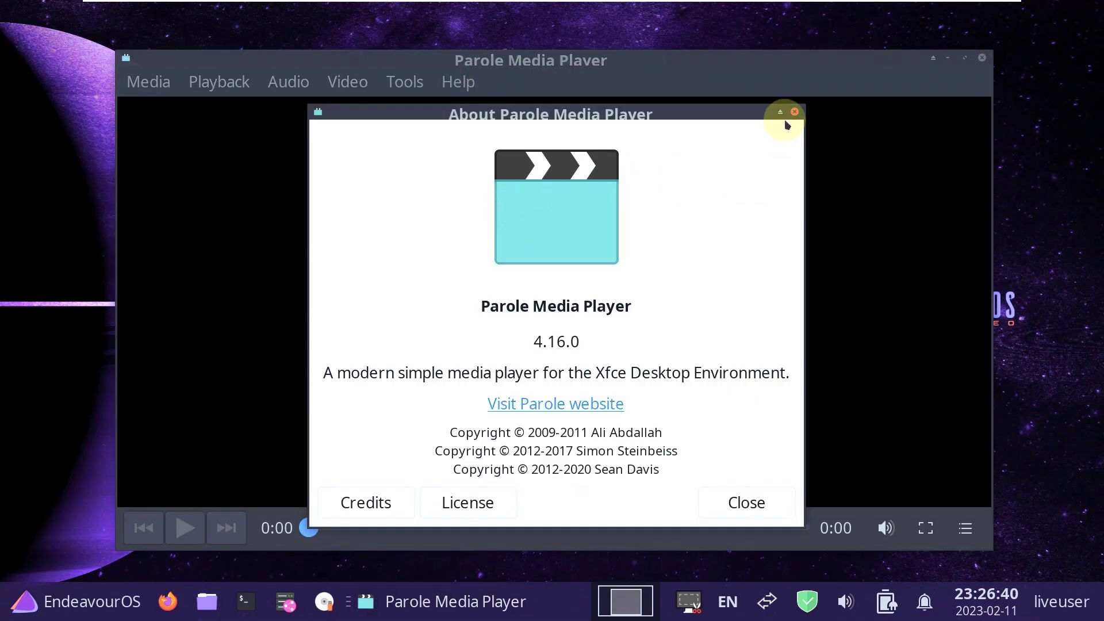
left_click(795, 112)
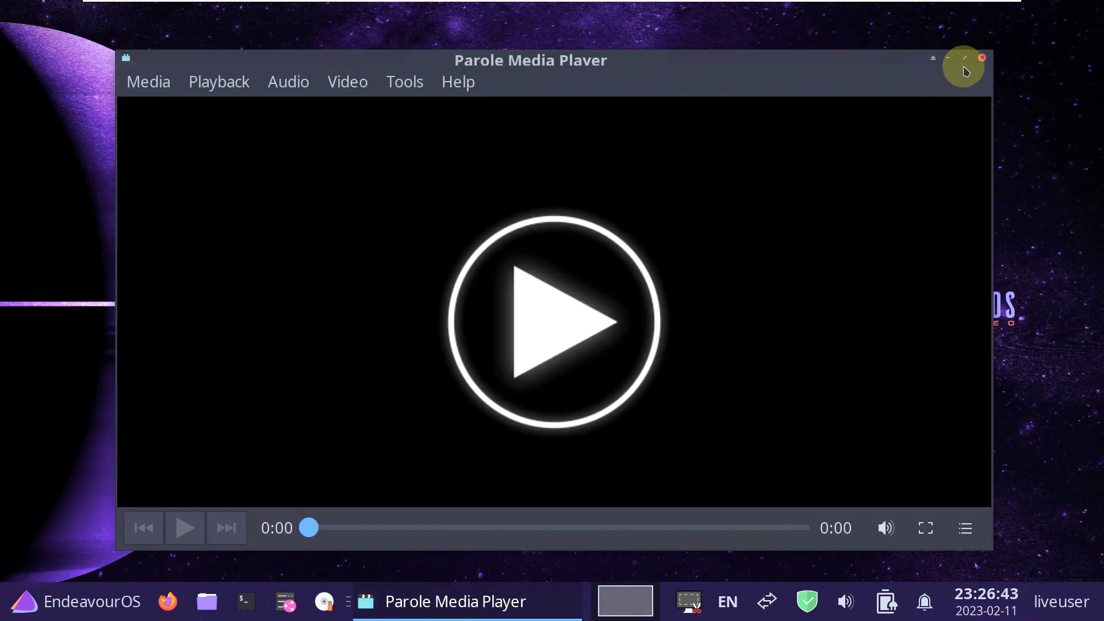
left_click(981, 58)
Launch PulseAudio Volume Control from the menu's Multimedia category.
left_click(80, 603)
left_click(138, 332)
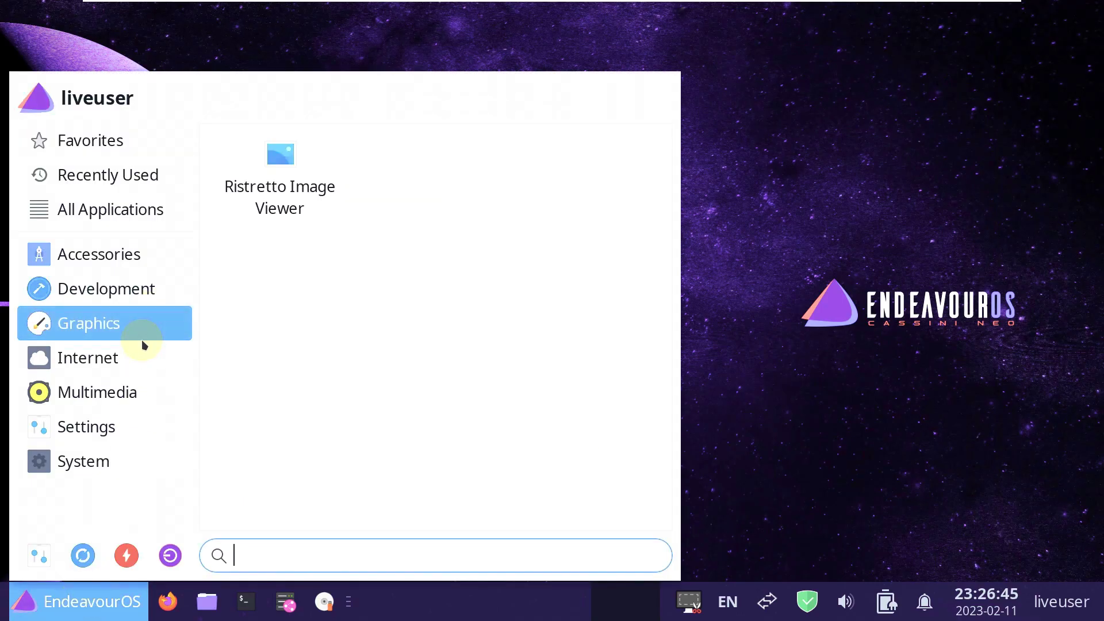
left_click(136, 368)
left_click(137, 388)
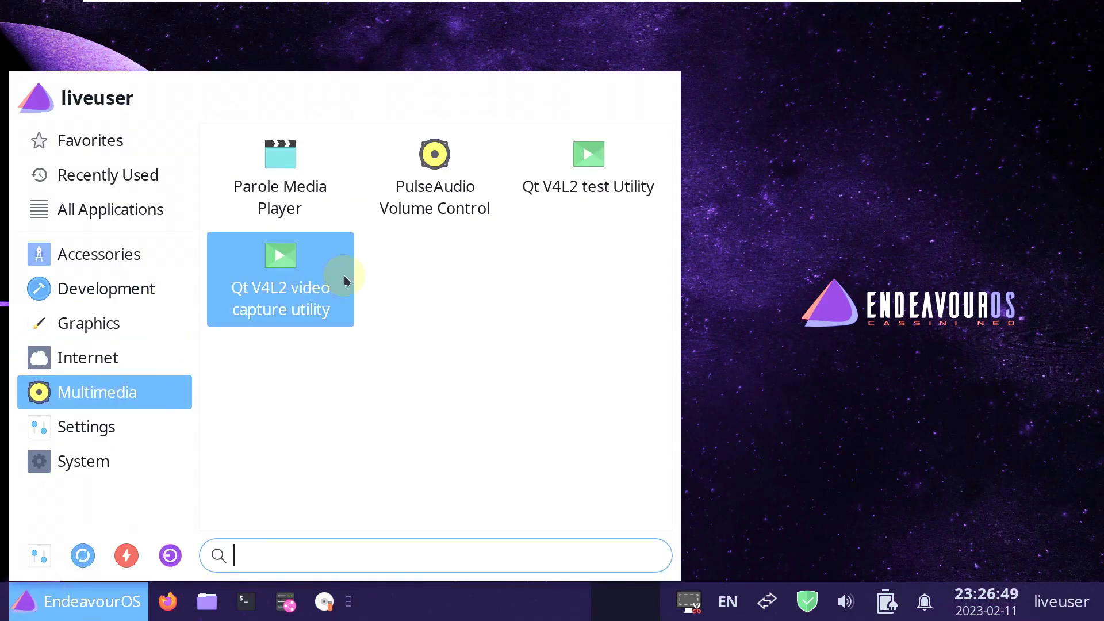
left_click(432, 204)
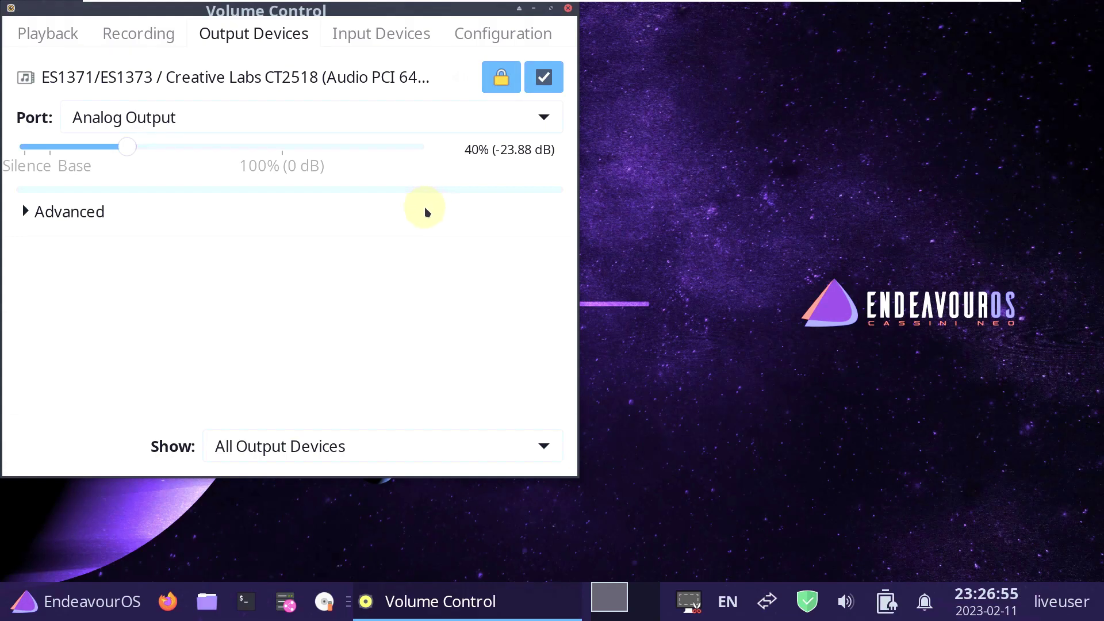
Browse Volume Control's Playback, Recording, Output, Input and Configuration tabs, then close it.
left_click(68, 30)
left_click(138, 33)
left_click(204, 33)
left_click(380, 34)
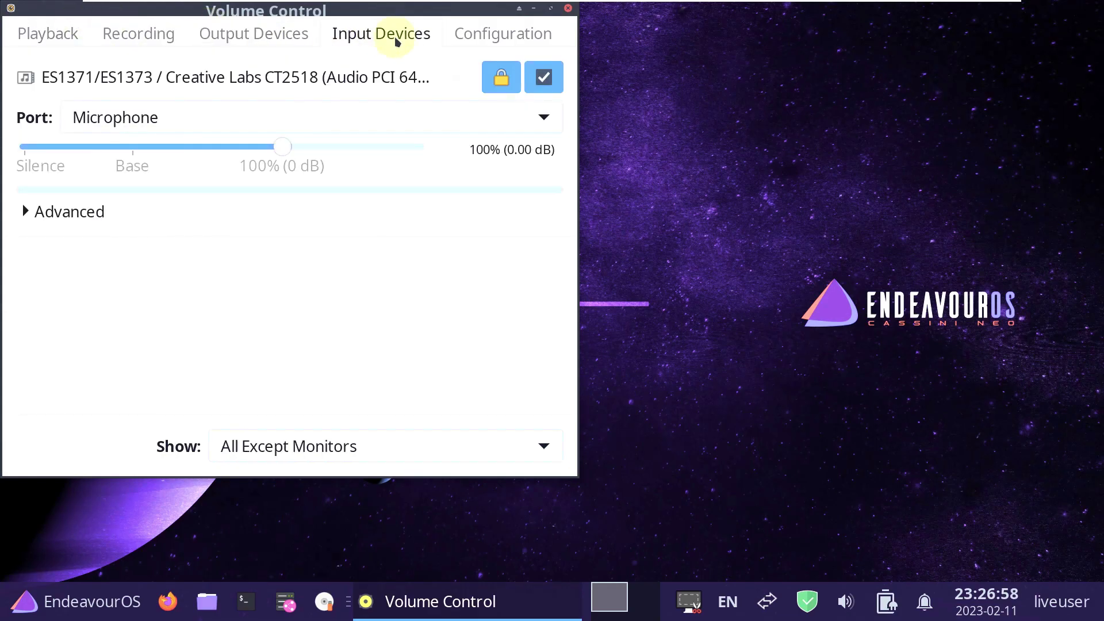
left_click(468, 33)
left_click(568, 8)
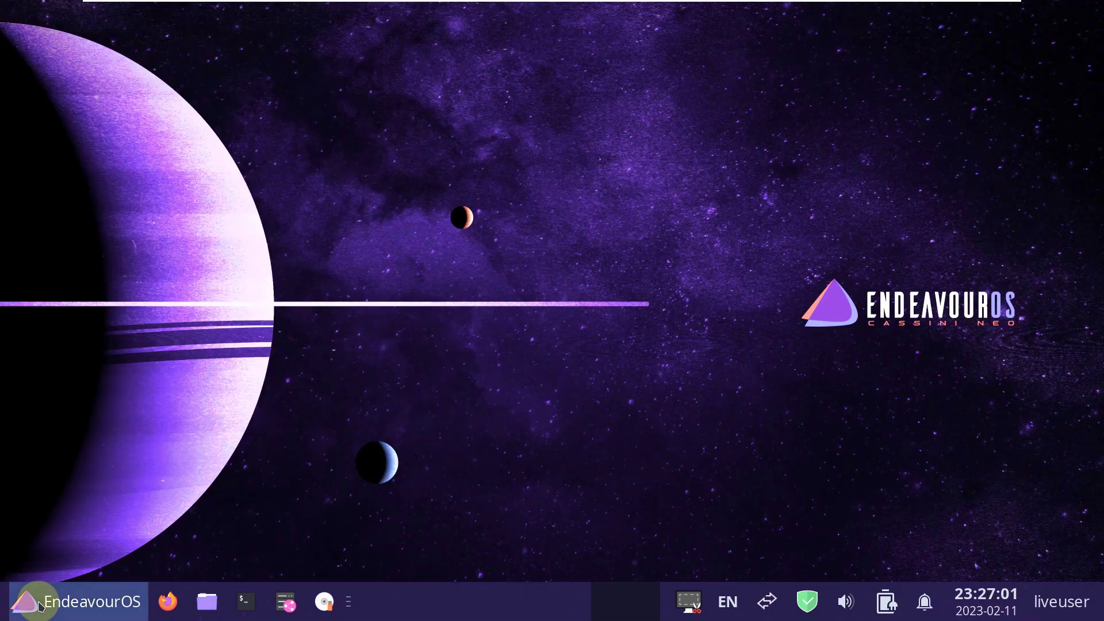
Browse the Settings and System menu categories and launch the Welcome app.
left_click(26, 598)
left_click(92, 397)
left_click(94, 435)
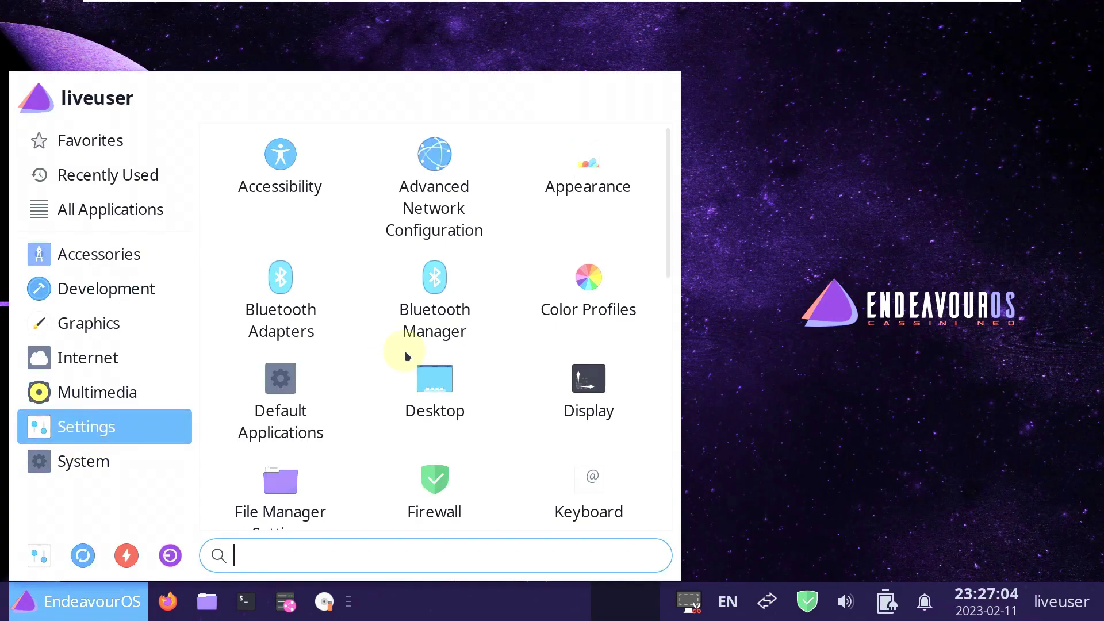
scroll(418, 321, "down", 4)
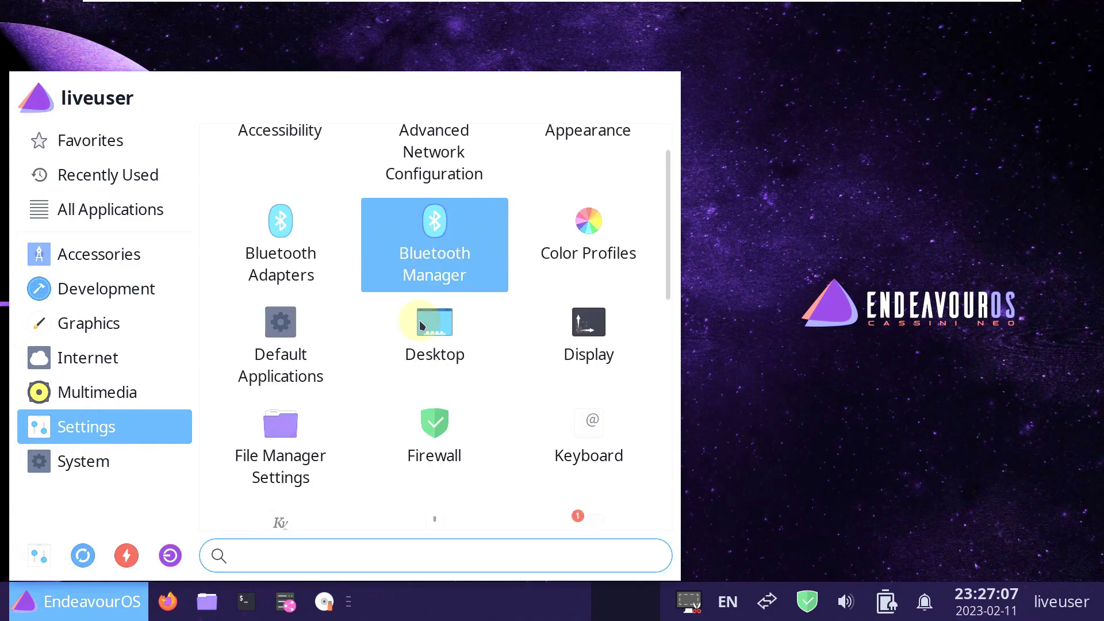
scroll(420, 321, "down", 5)
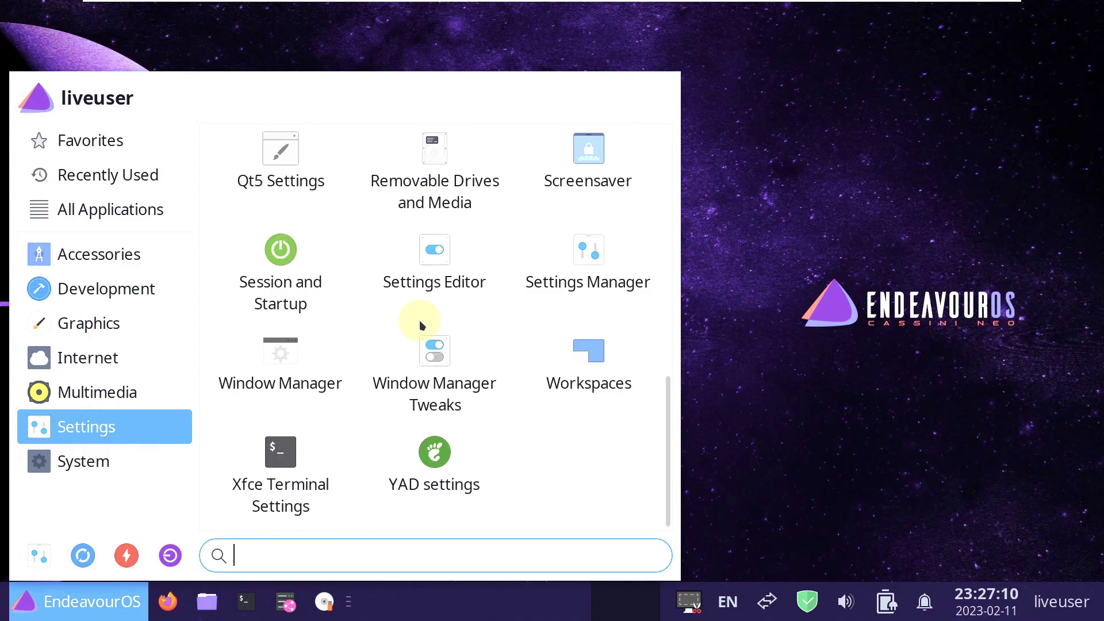
left_click(125, 451)
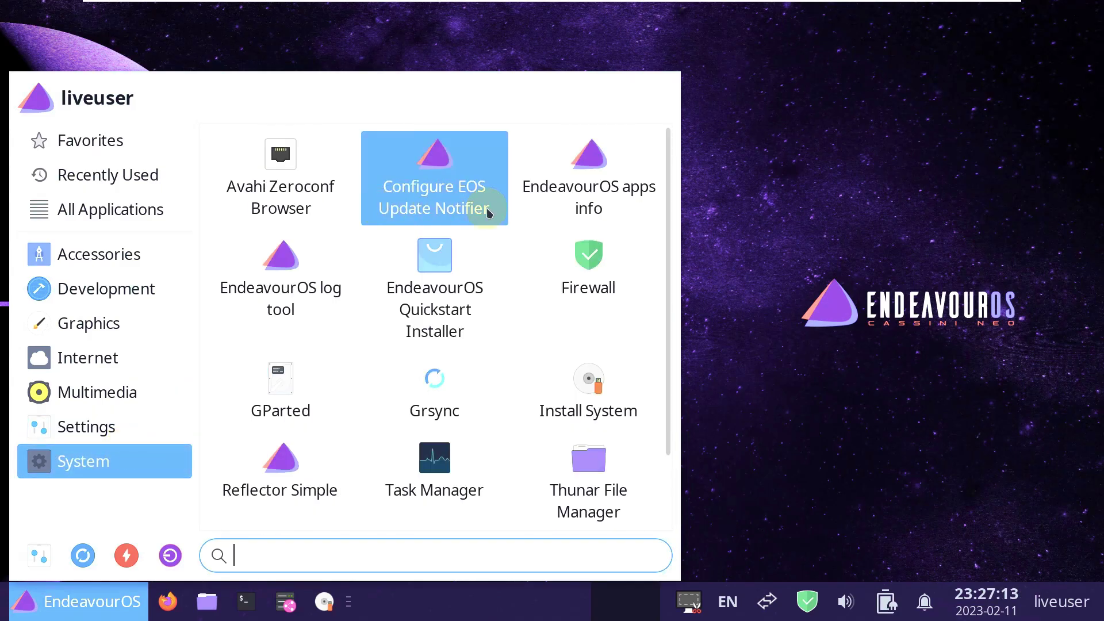
scroll(488, 210, "down", 2)
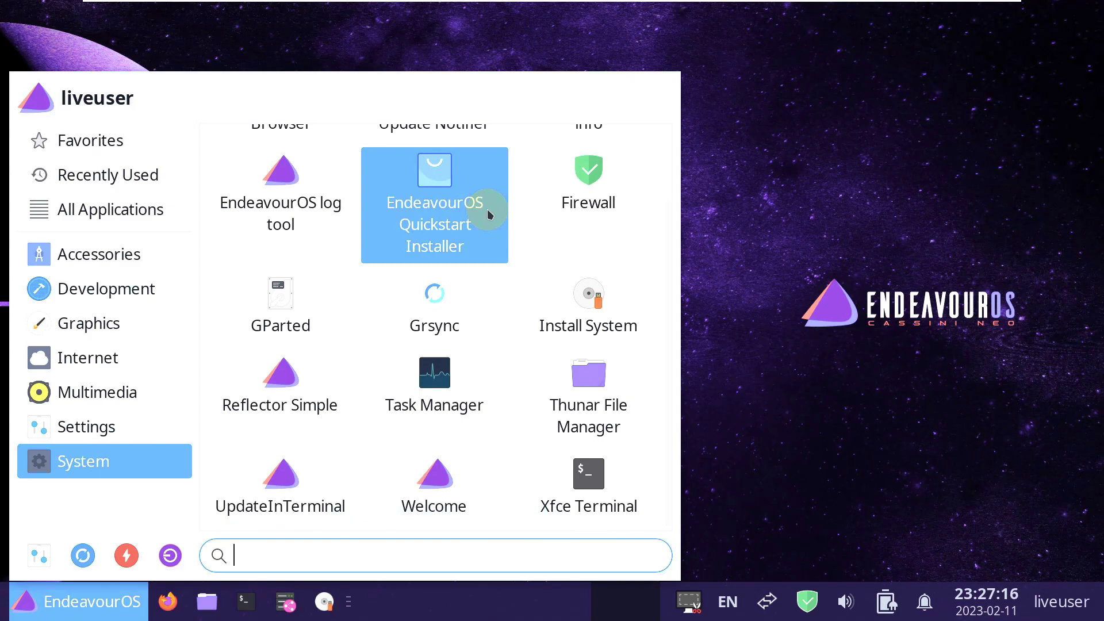
left_click(431, 480)
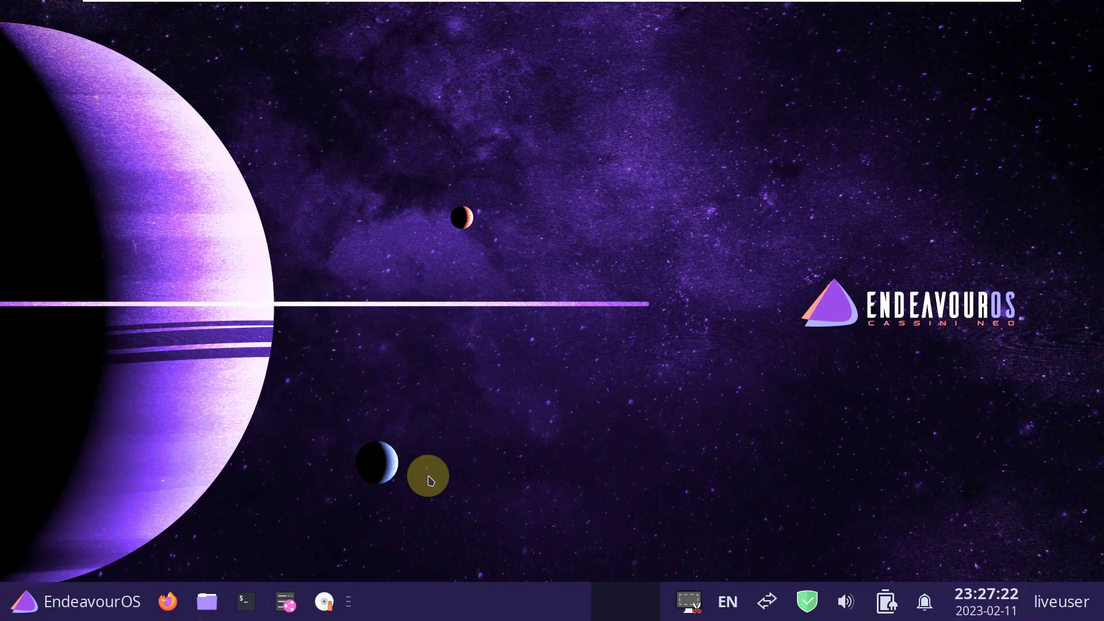
Browse the desktop right-click menu's Applications submenus, then dismiss the menu.
right_click(307, 208)
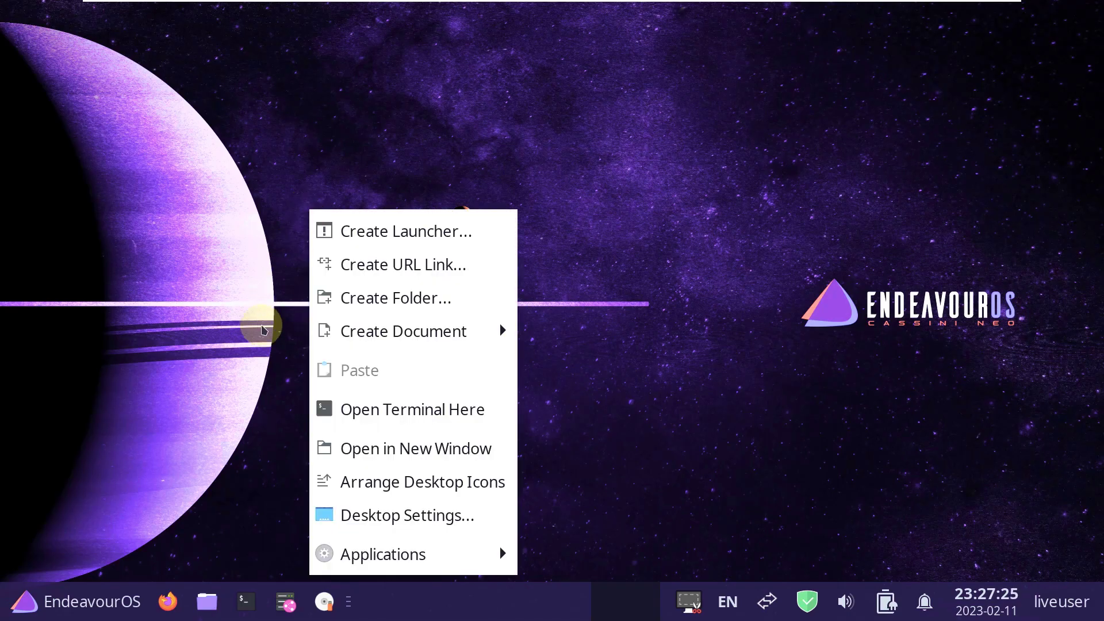
mouse_move(420, 555)
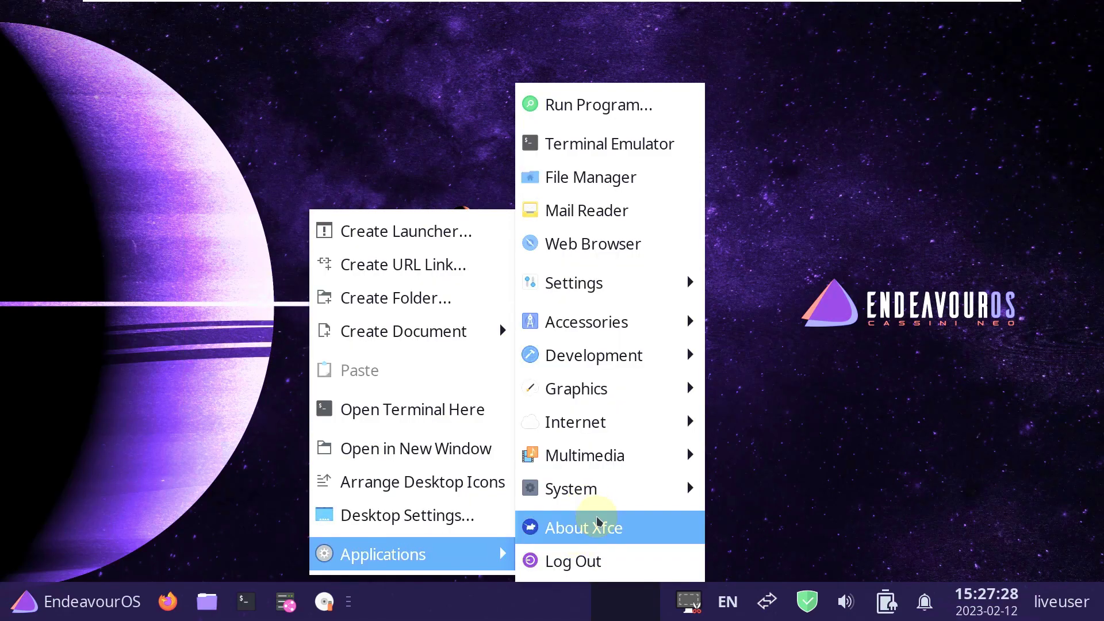
mouse_move(597, 500)
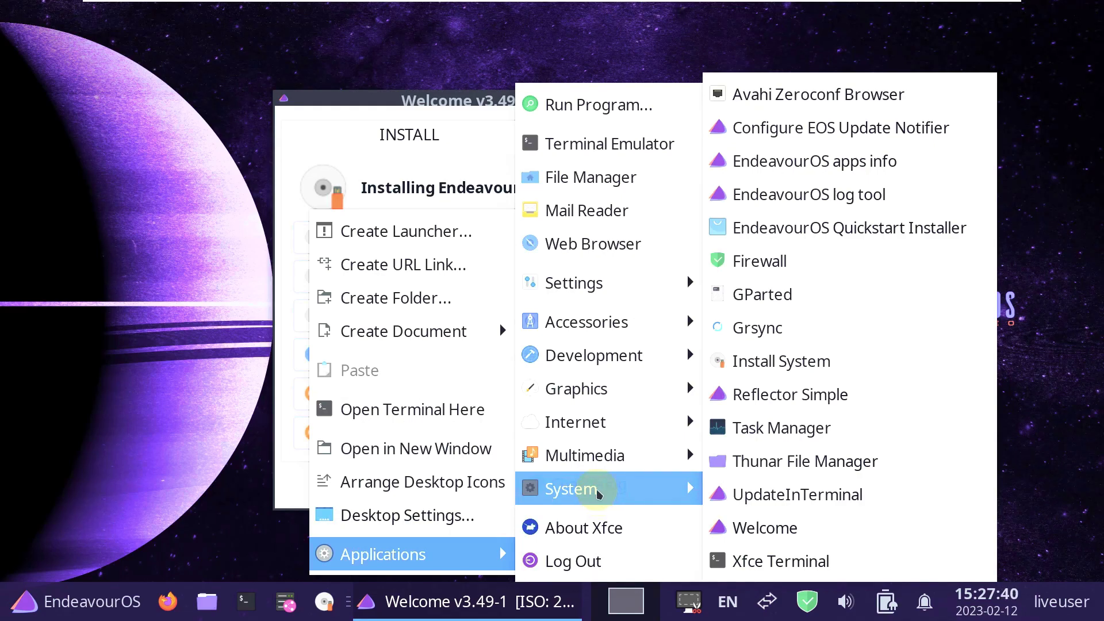
mouse_move(608, 460)
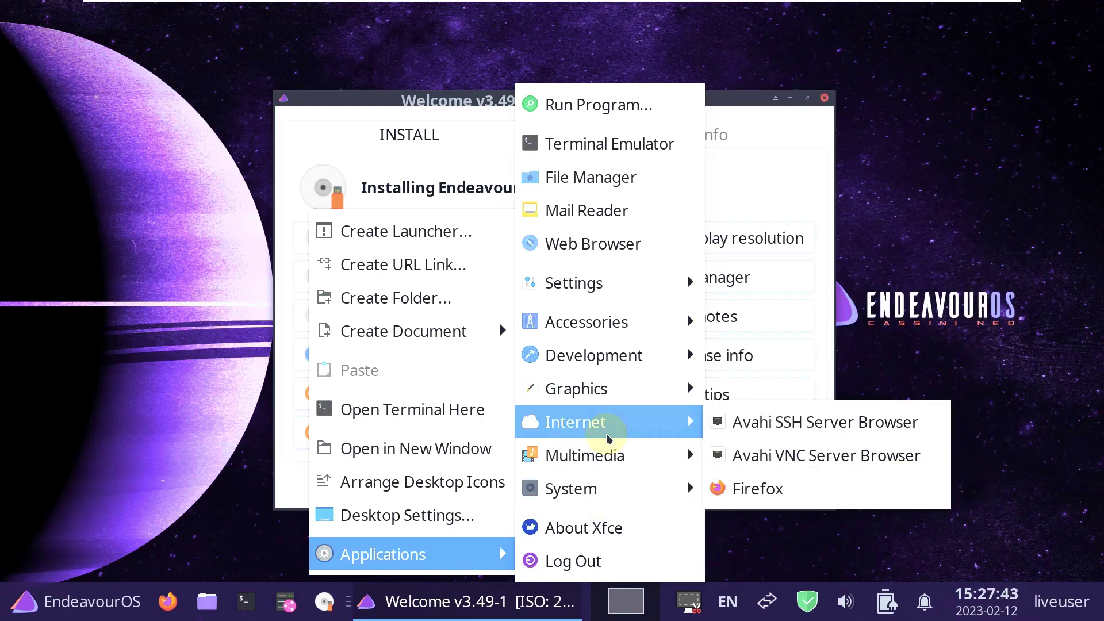
mouse_move(625, 324)
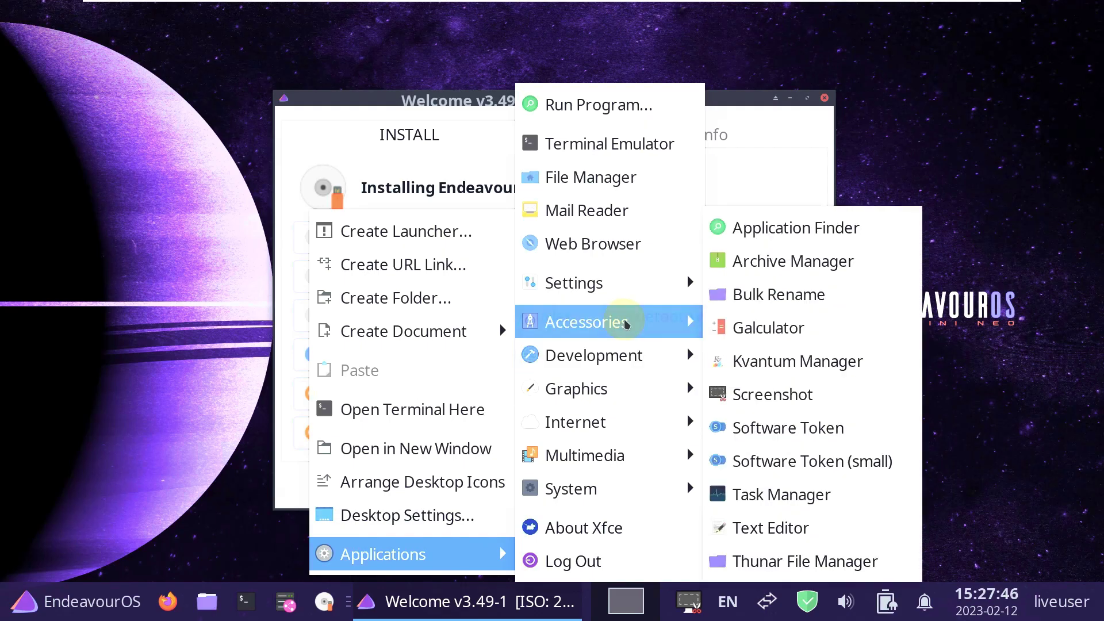
mouse_move(623, 288)
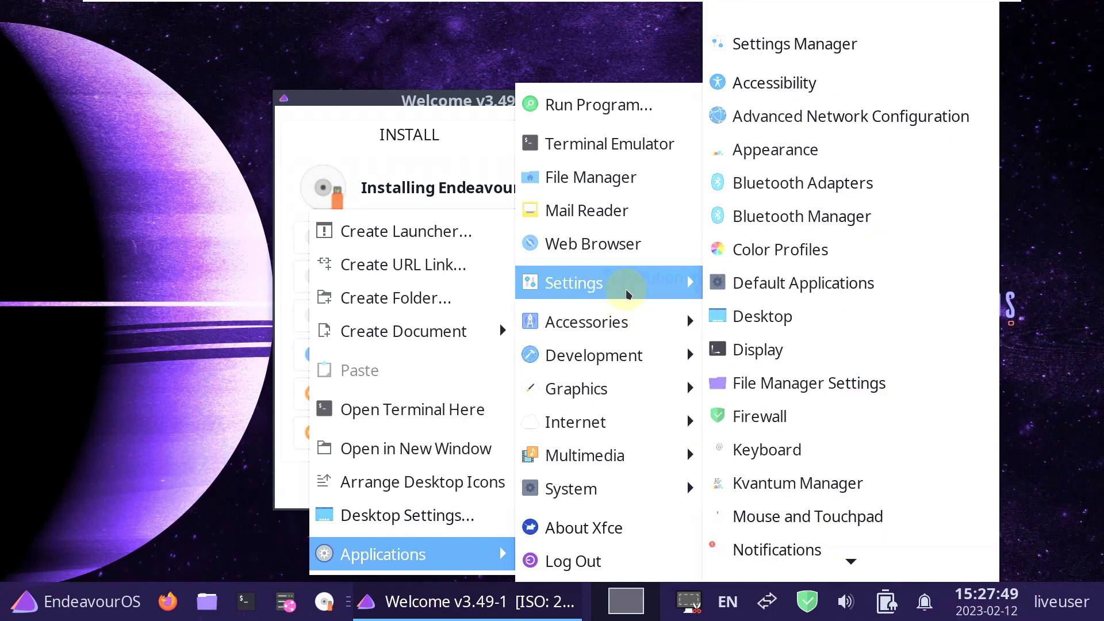
scroll(816, 253, "down", 2)
scroll(819, 253, "down", 6)
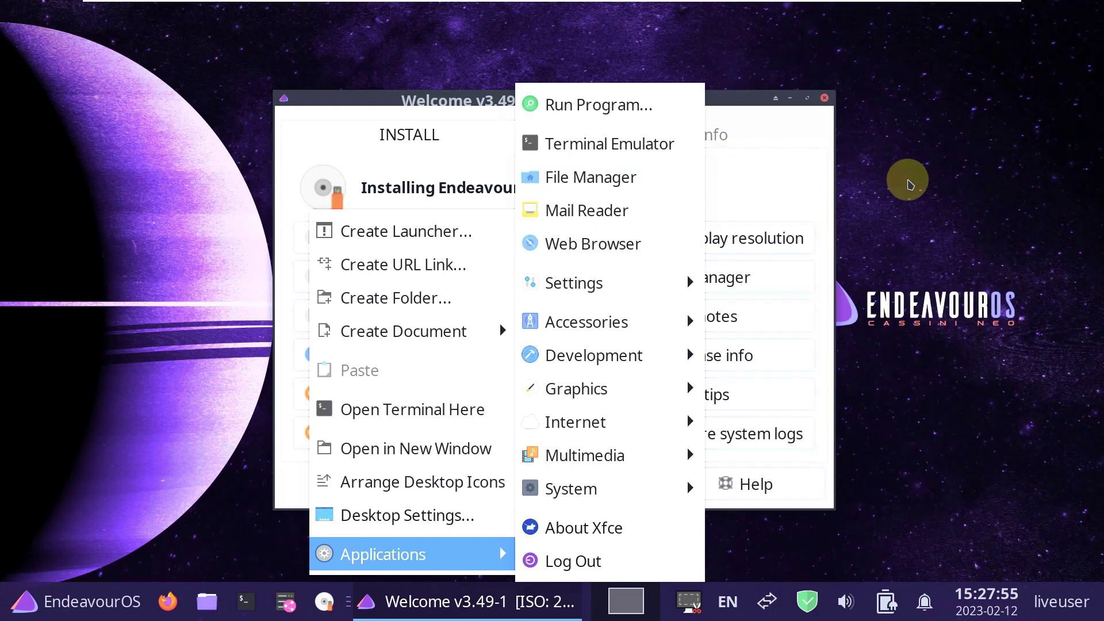
left_click(900, 185)
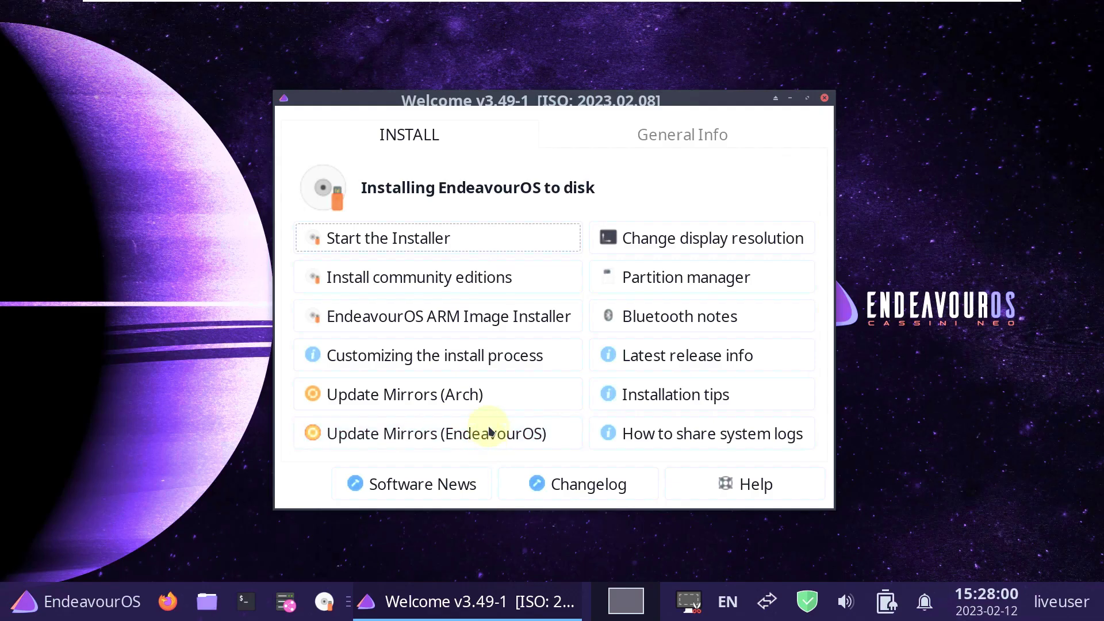
left_click(490, 408)
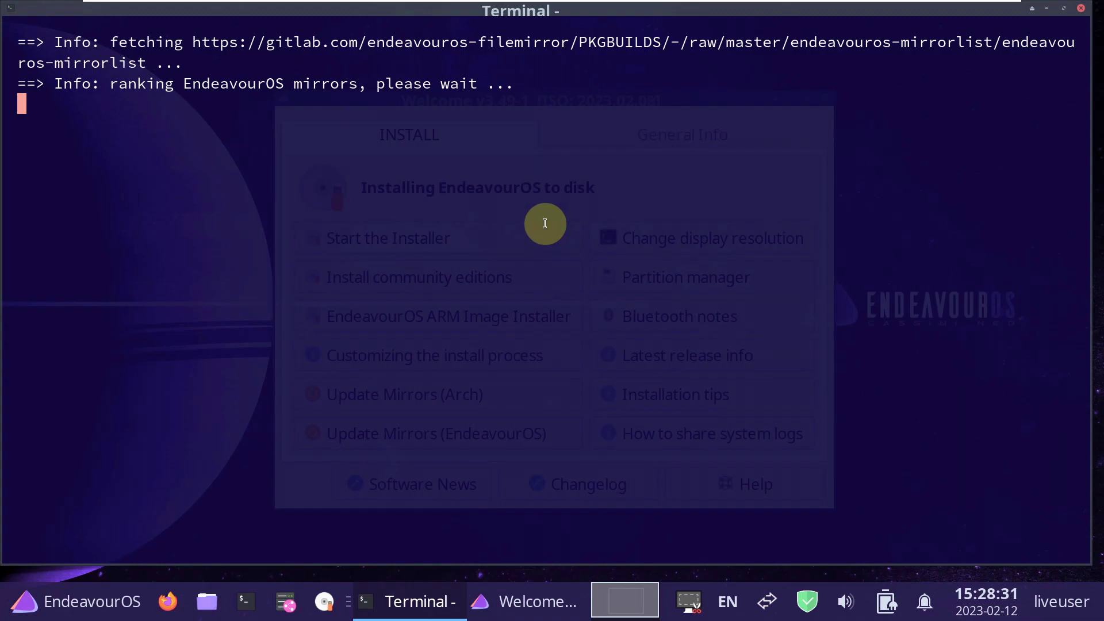
left_click(1080, 9)
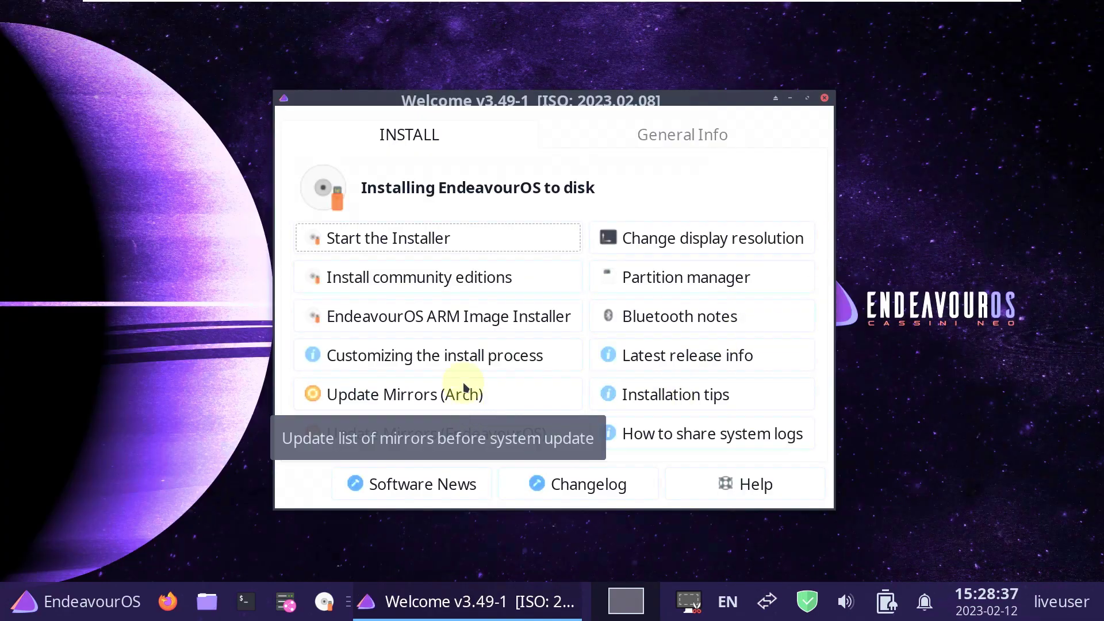
Open the 'Customizing the EndeavourOS install process' guide and scroll through its customization examples.
left_click(466, 357)
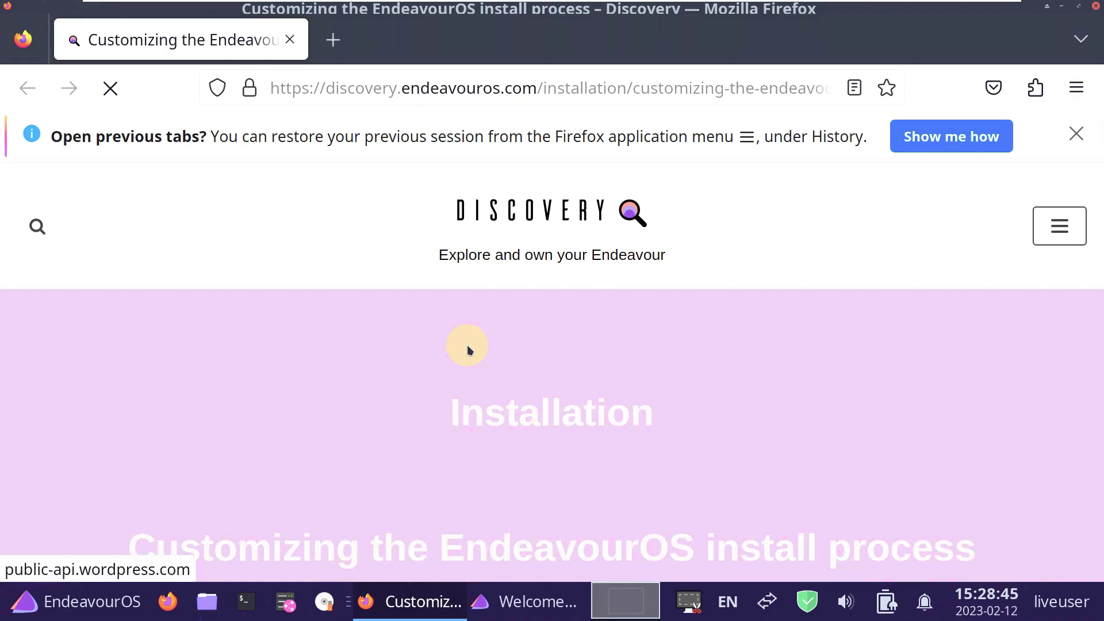
scroll(471, 343, "down", 5)
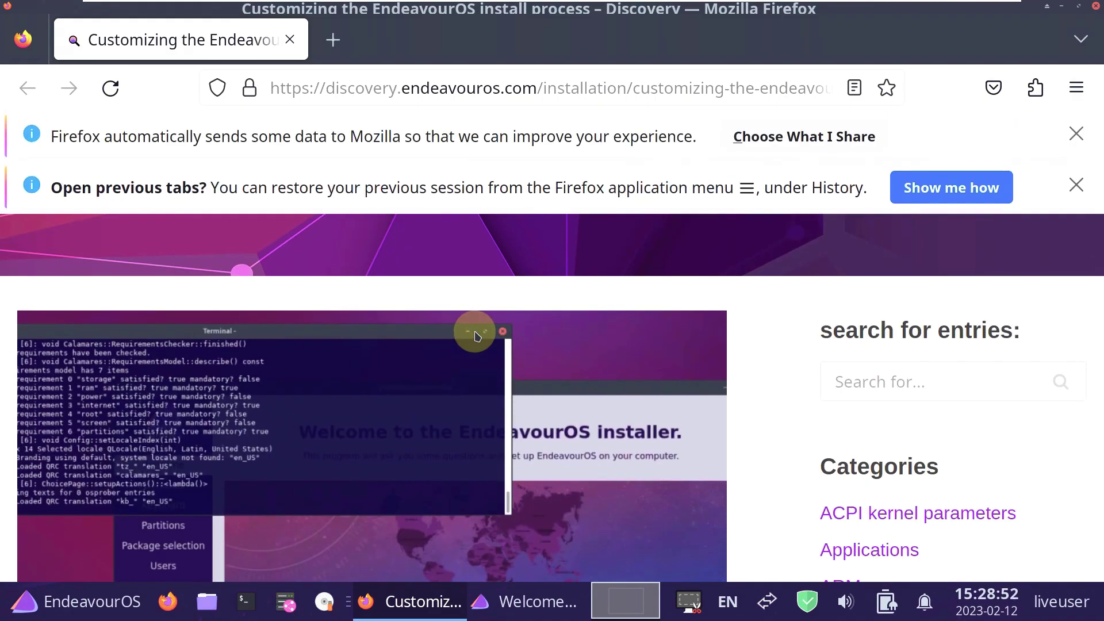
scroll(475, 335, "down", 15)
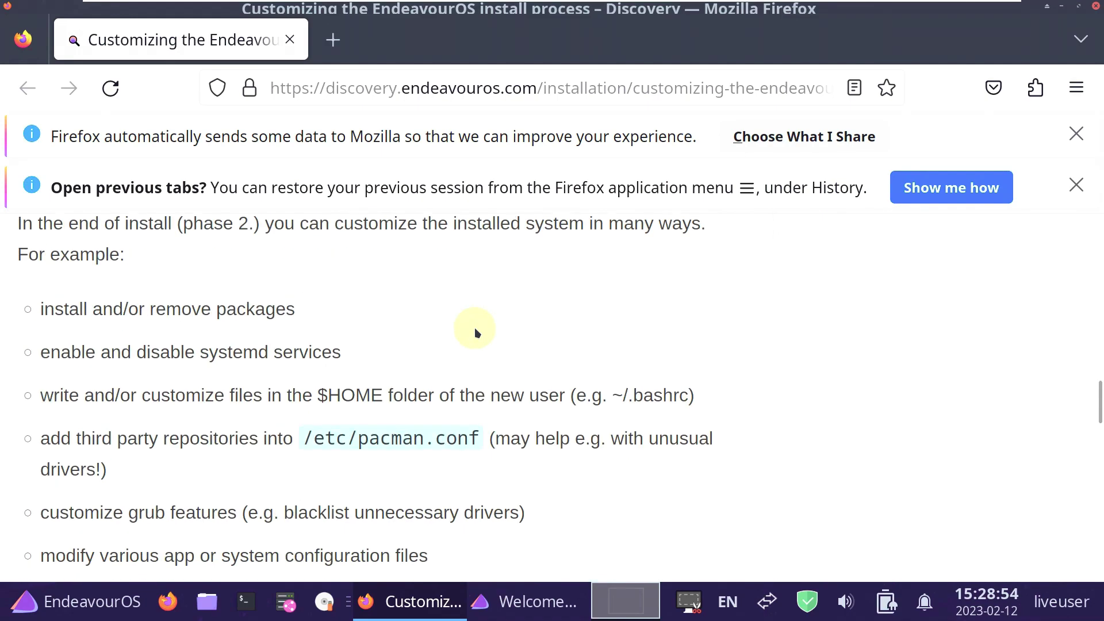
scroll(476, 333, "down", 5)
scroll(476, 333, "down", 10)
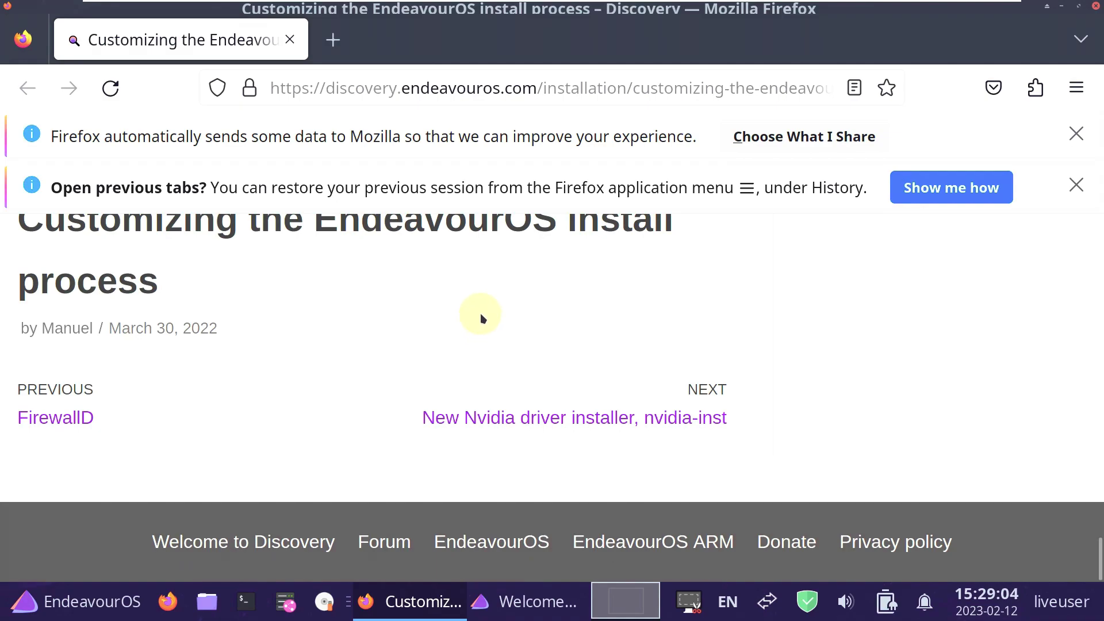
scroll(482, 317, "up", 12)
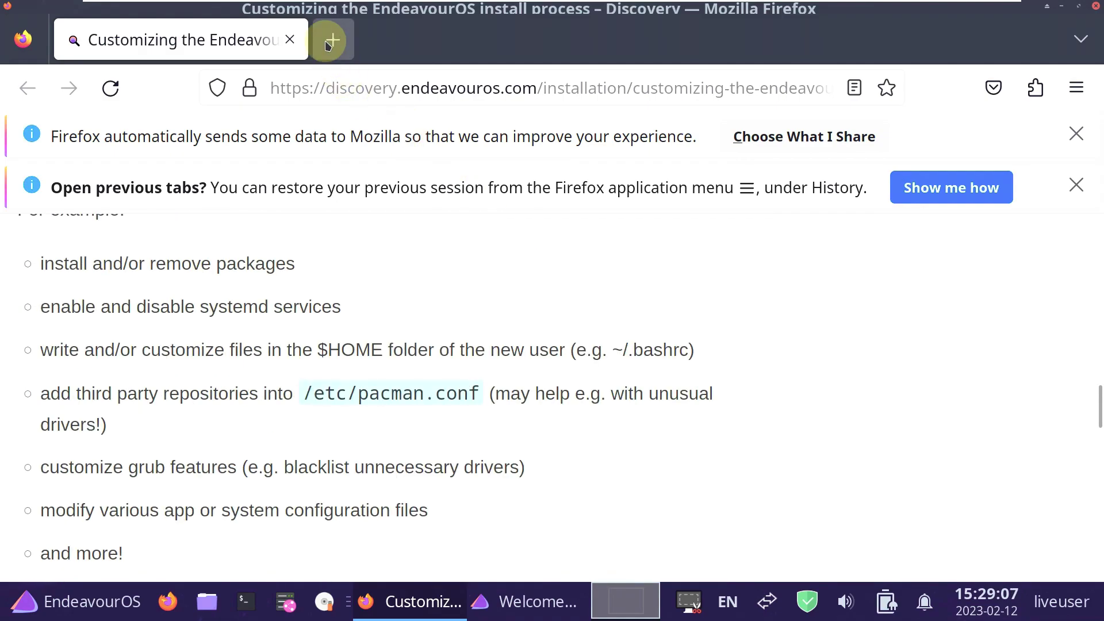
left_click(332, 39)
Close the old article tab and go to youtube.com/9to5linux.
left_click(291, 39)
left_click(325, 88)
type("you")
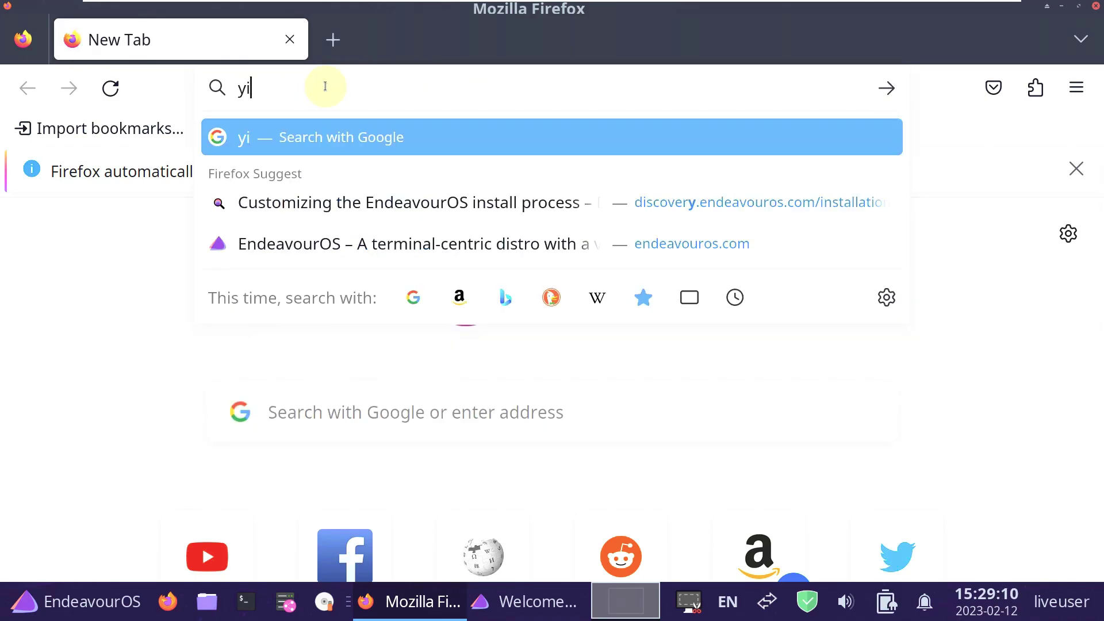
type("tub")
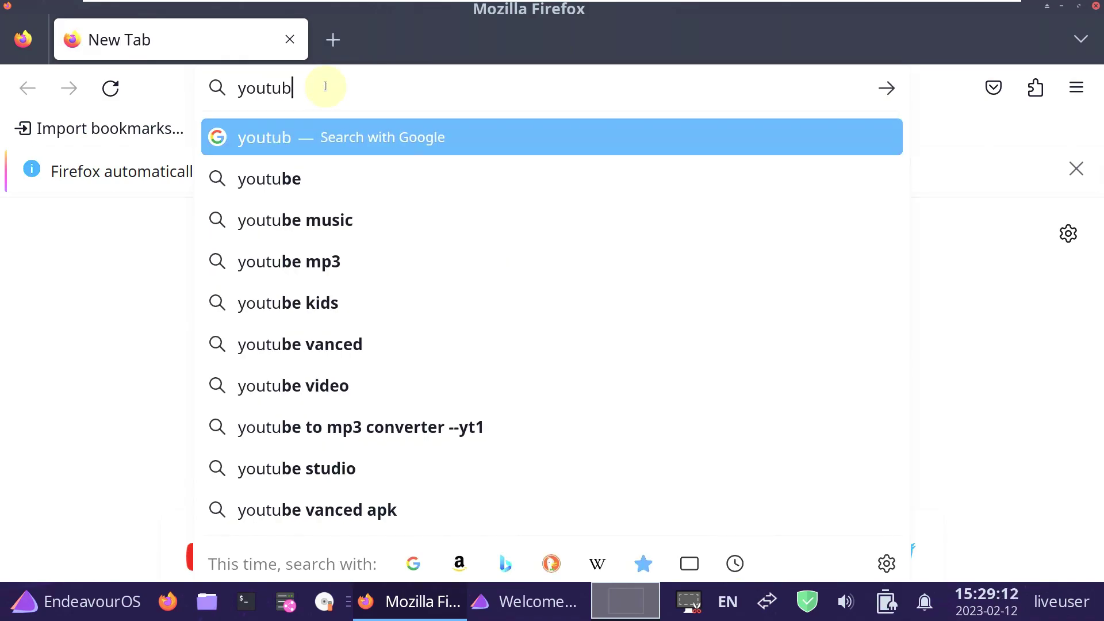
type("e.com/")
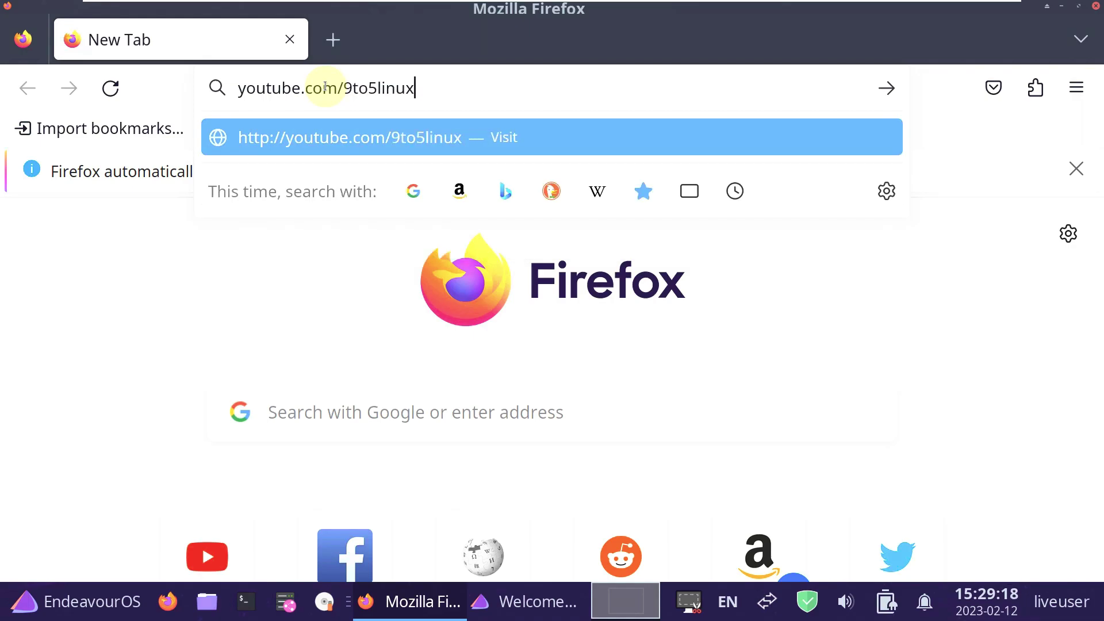
type("9to5linux")
key("Return")
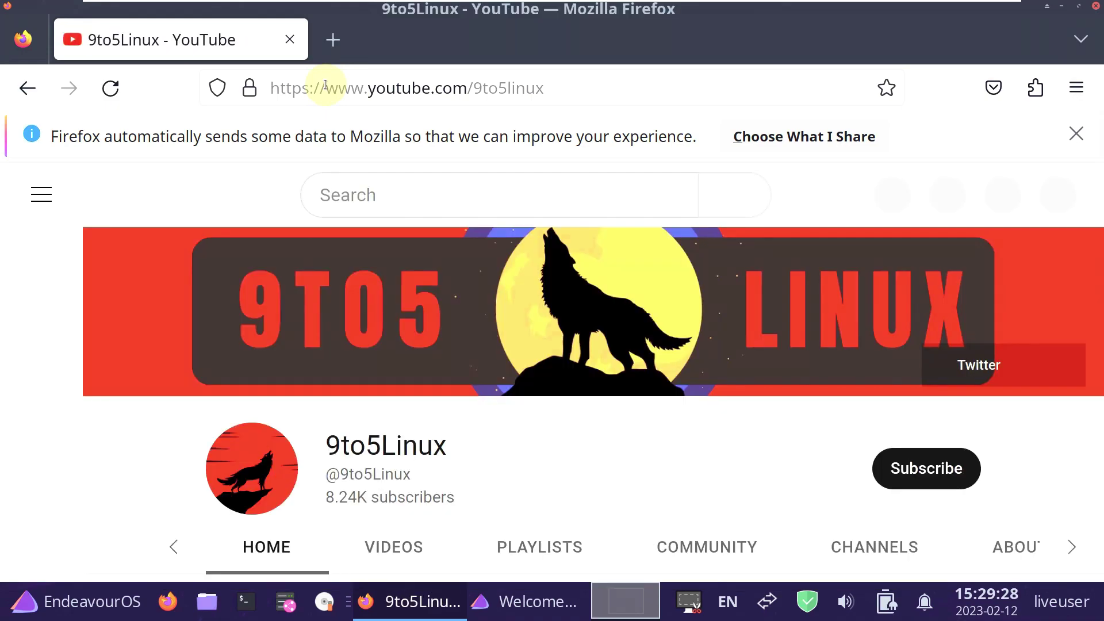
Scroll the 9to5Linux channel page and try its Subscribe button.
scroll(339, 211, "down", 5)
scroll(305, 241, "down", 4)
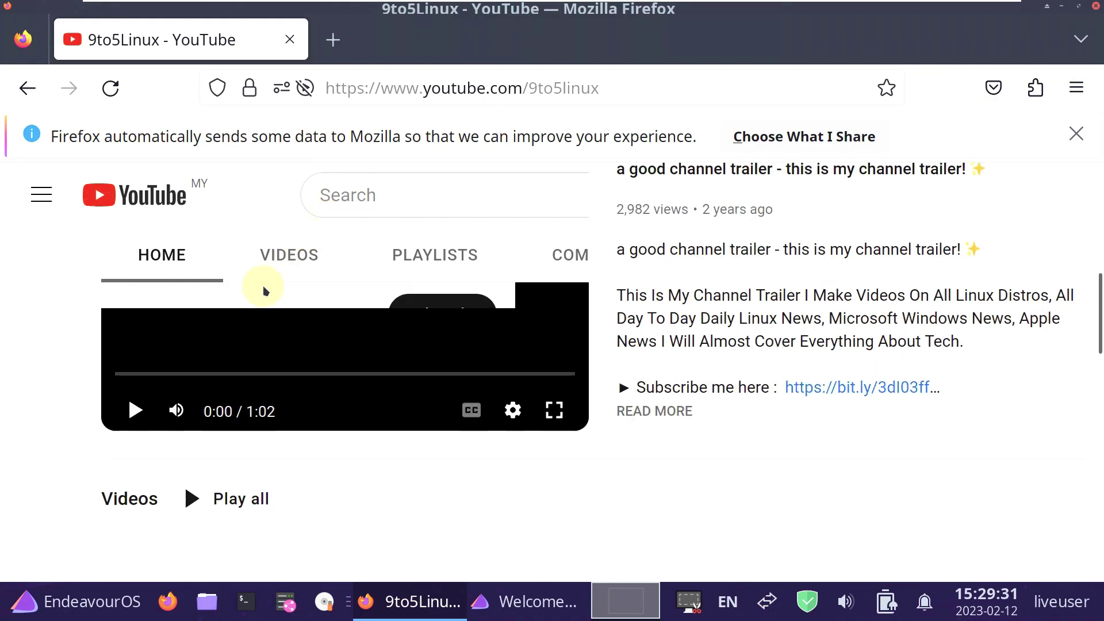
scroll(608, 391, "up", 5)
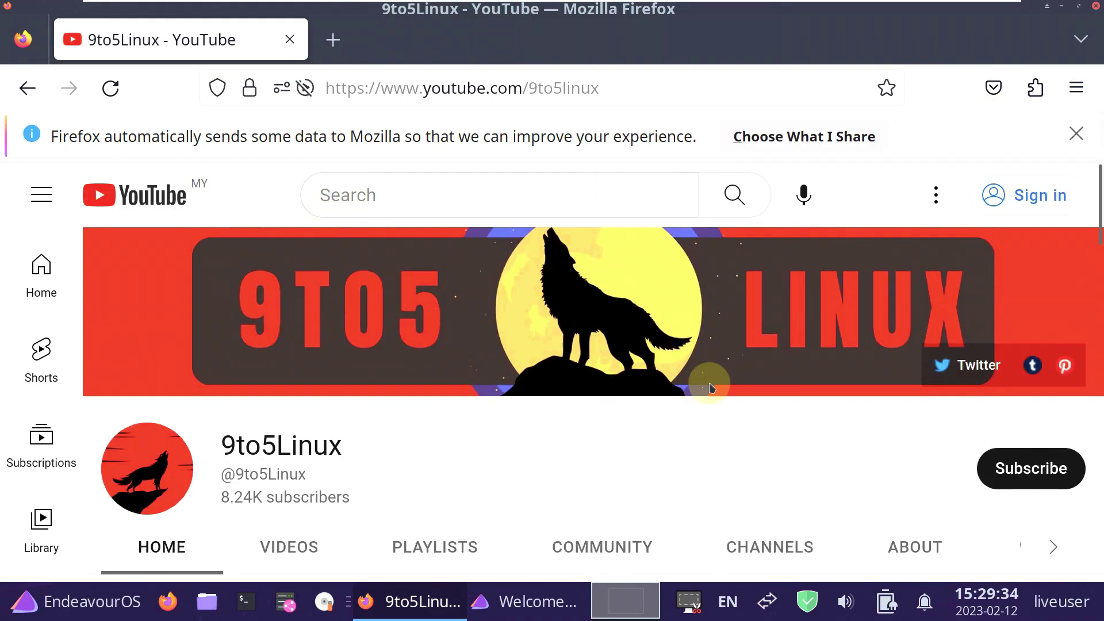
left_click(1024, 468)
Open the channel's Playlists tab and the full 1,431-video Linux playlist.
scroll(514, 424, "down", 5)
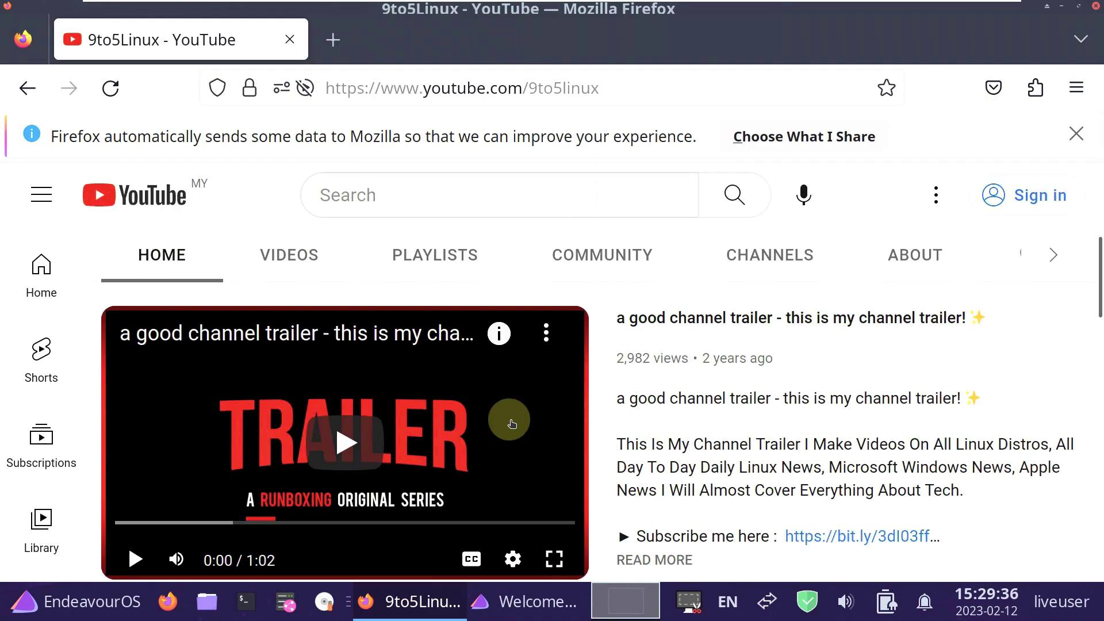
left_click(408, 253)
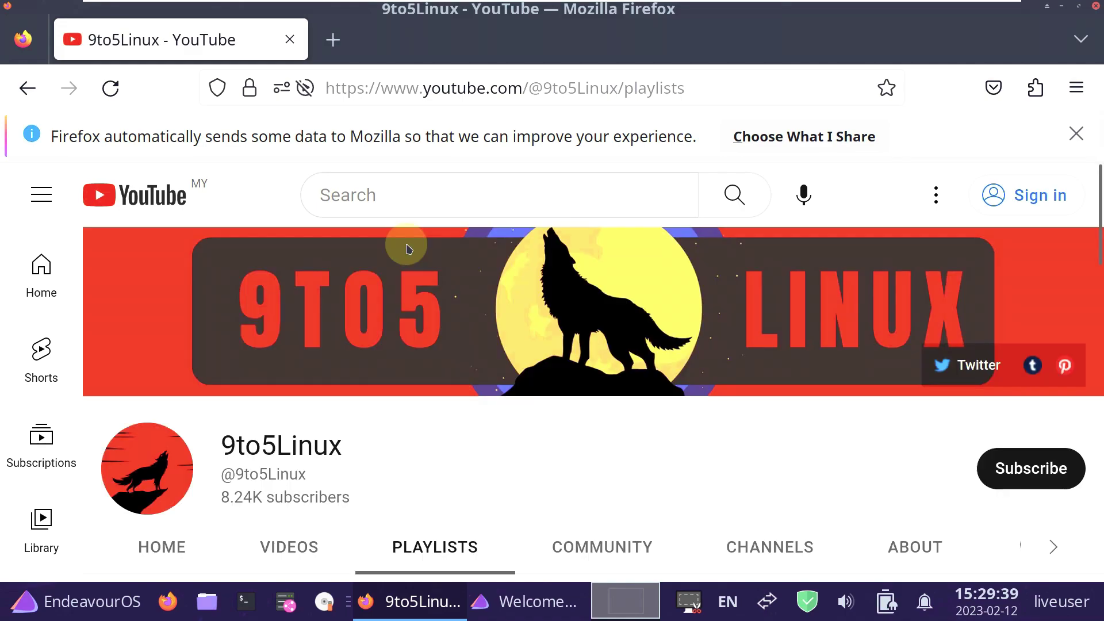
scroll(406, 247, "down", 8)
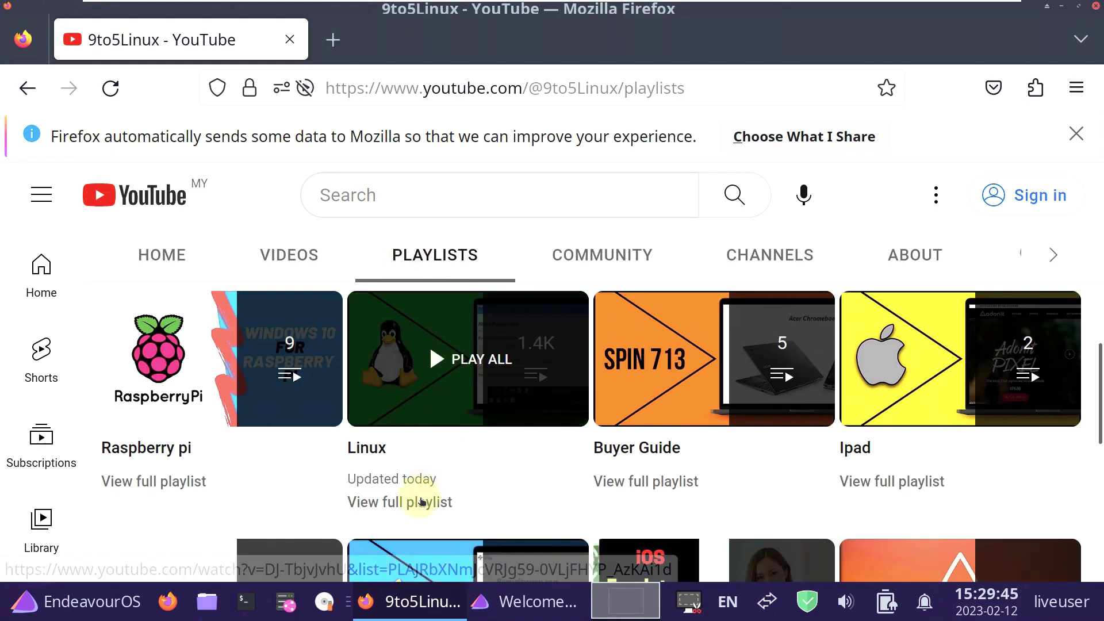
left_click(421, 502)
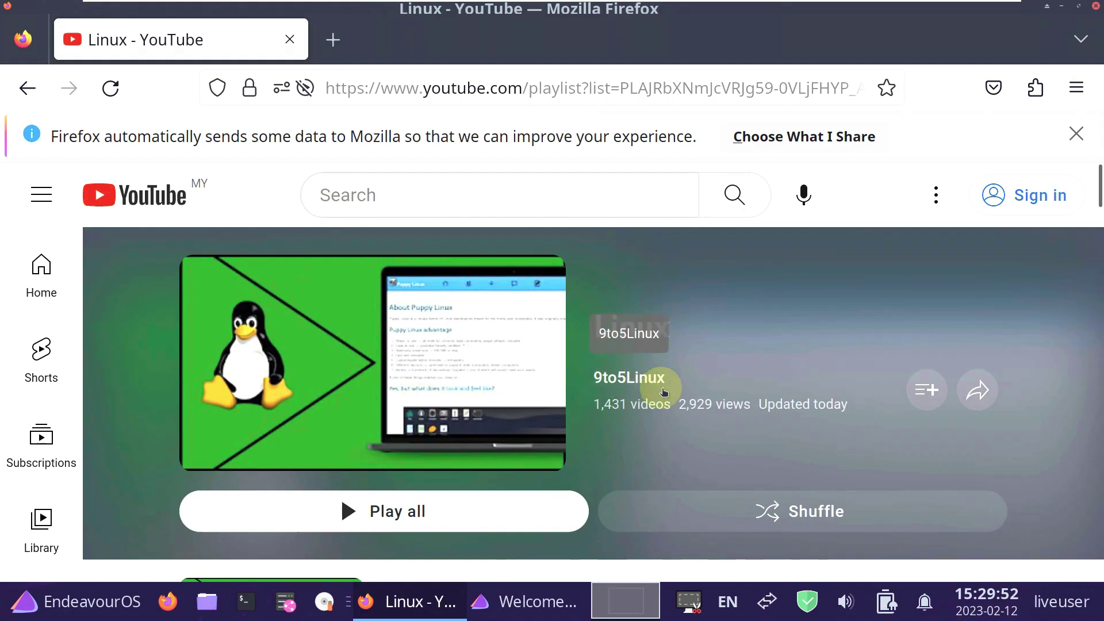
Select the channel name and video count, then return to the Created playlists row.
left_click_drag(674, 409, 594, 377)
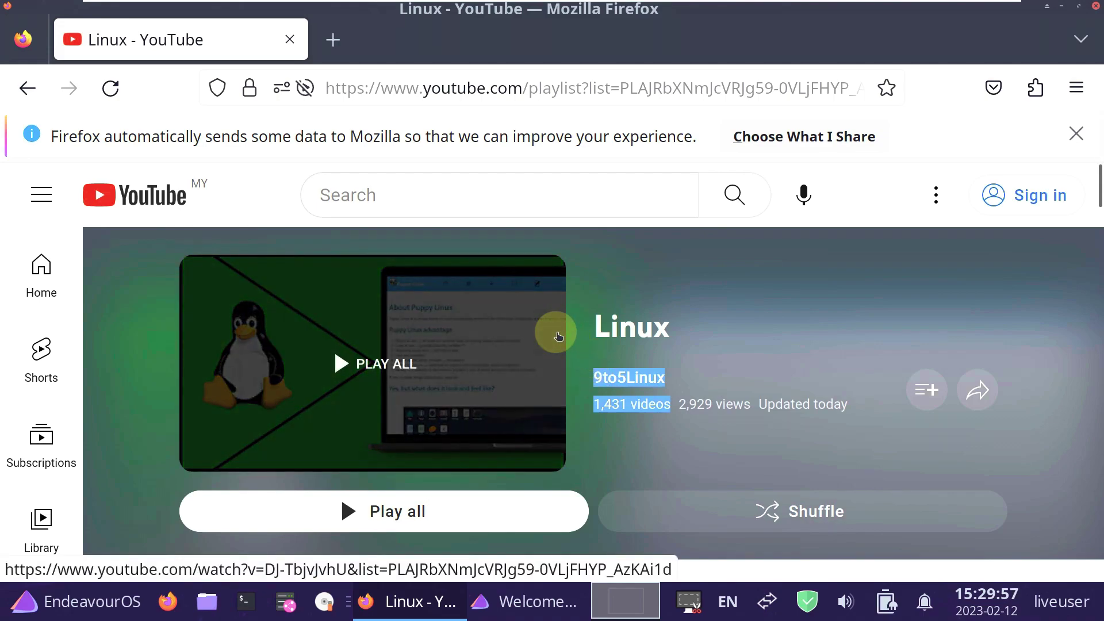
left_click(44, 102)
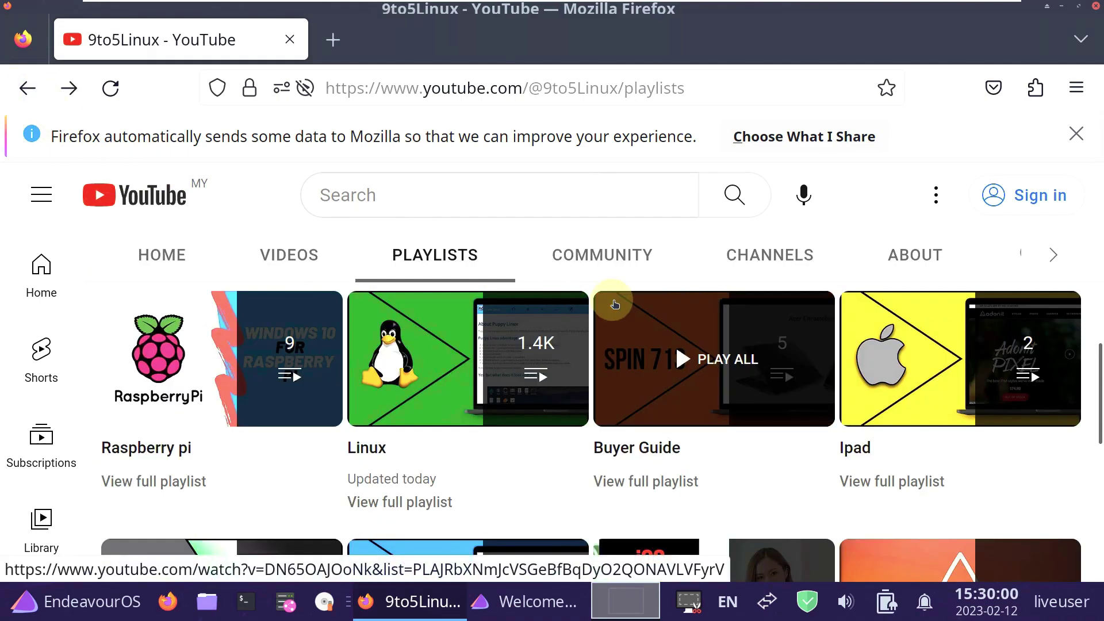
scroll(615, 304, "up", 5)
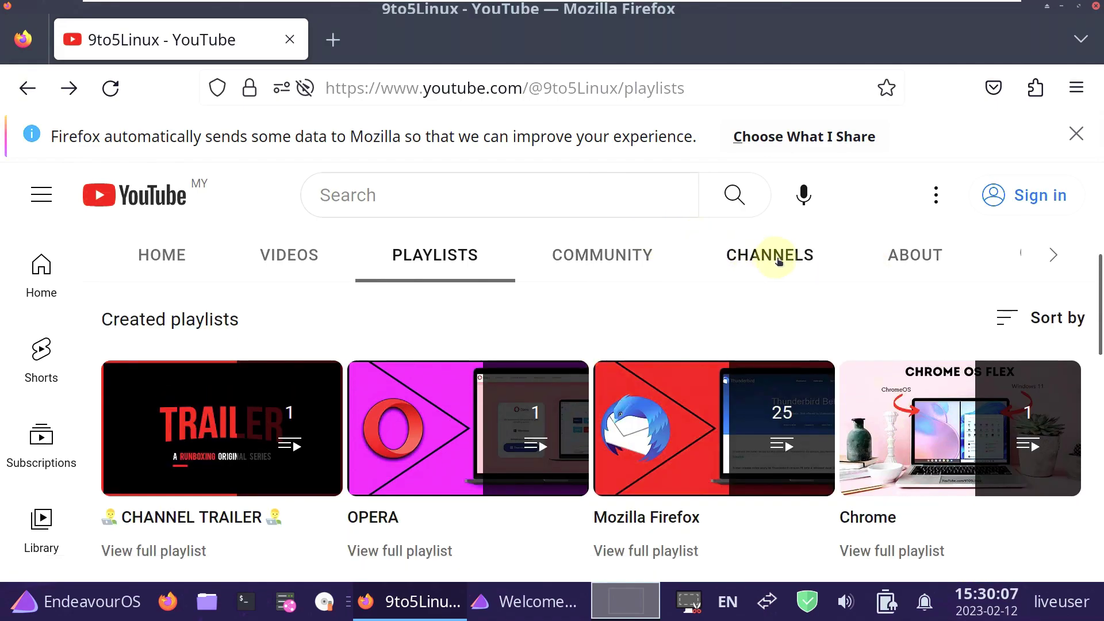
Open the channel's About page and select the description's opening line.
left_click(901, 262)
scroll(530, 222, "down", 2)
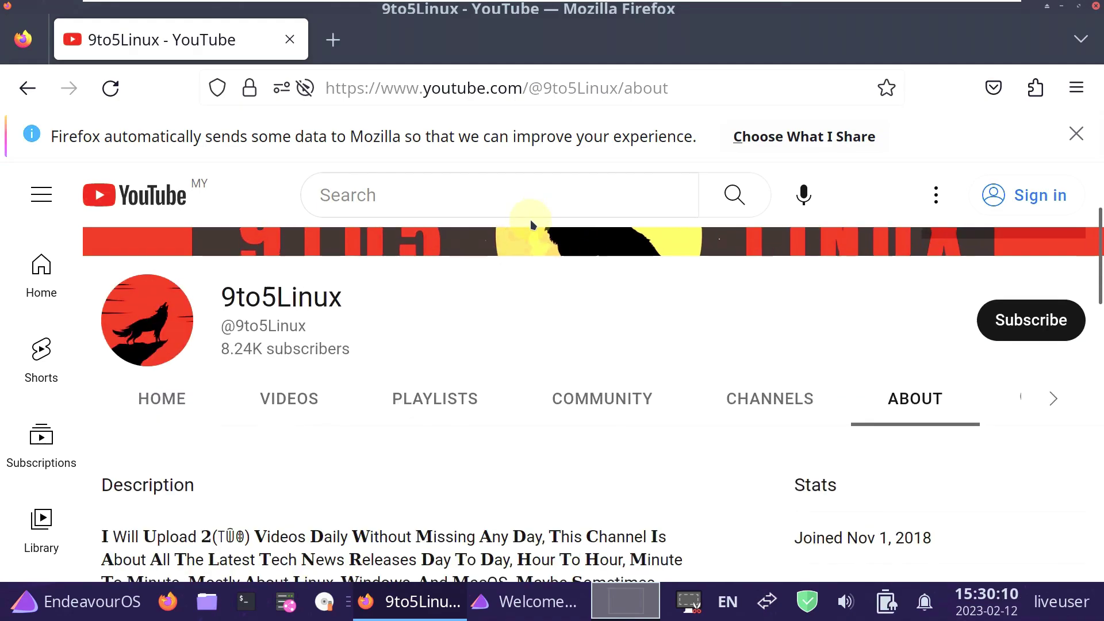
scroll(511, 322, "down", 5)
scroll(511, 338, "up", 3)
left_click_drag(547, 389, 106, 387)
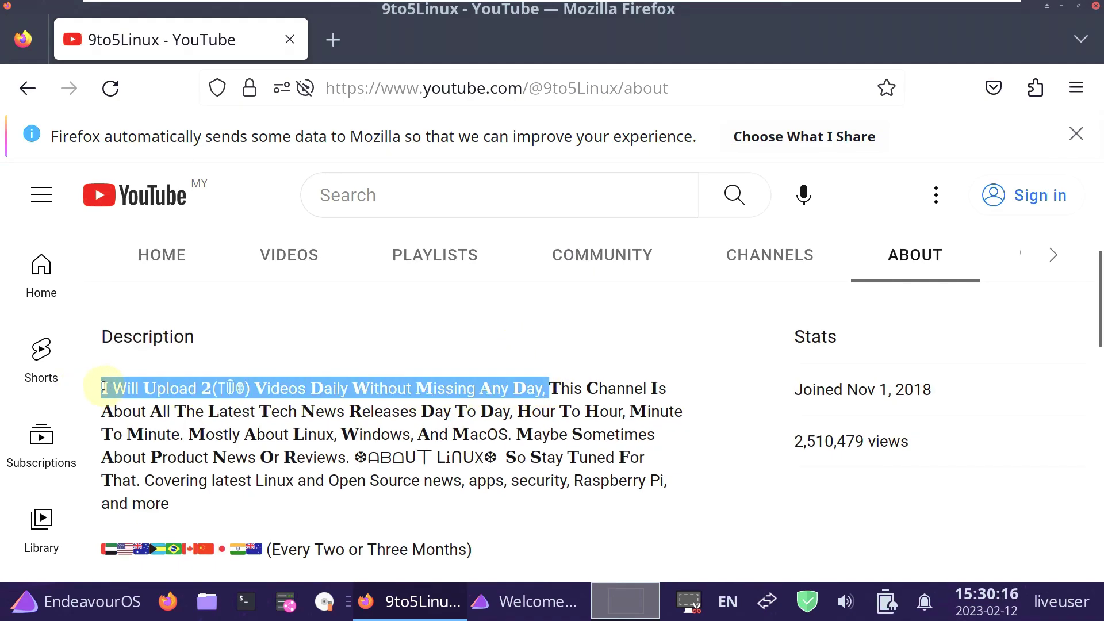
left_click(368, 327)
Scroll the About description and select the weekly upload schedule text.
scroll(368, 327, "down", 6)
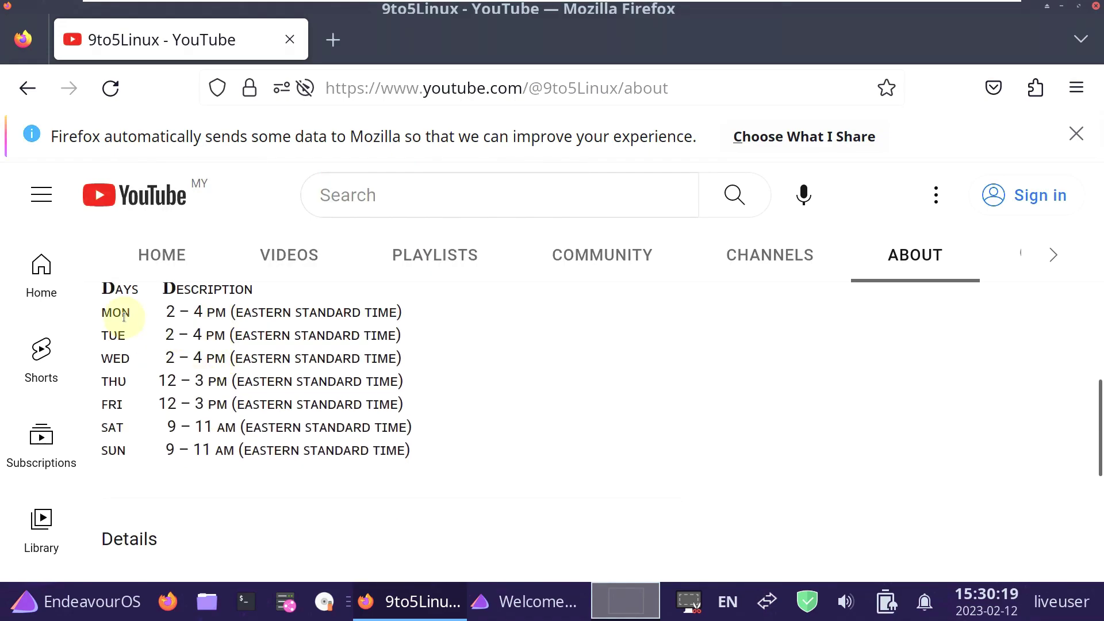
scroll(124, 317, "up", 2)
scroll(126, 319, "down", 2)
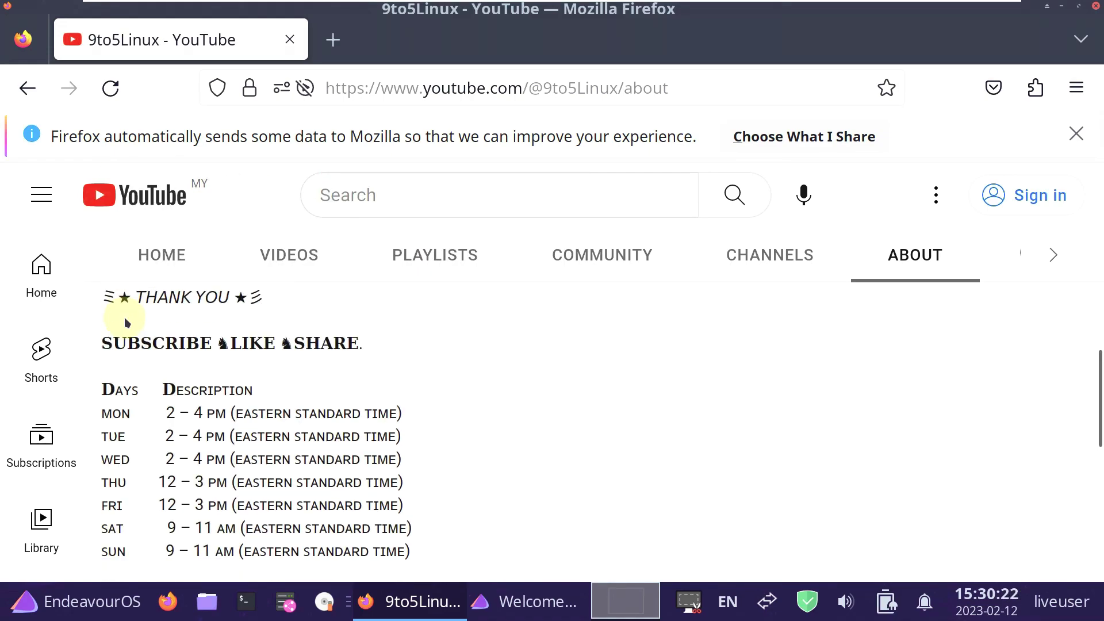
scroll(117, 325, "up", 2)
mouse_move(115, 387)
left_mouse_down()
mouse_move(274, 452)
mouse_move(401, 330)
left_mouse_up()
scroll(298, 427, "down", 4)
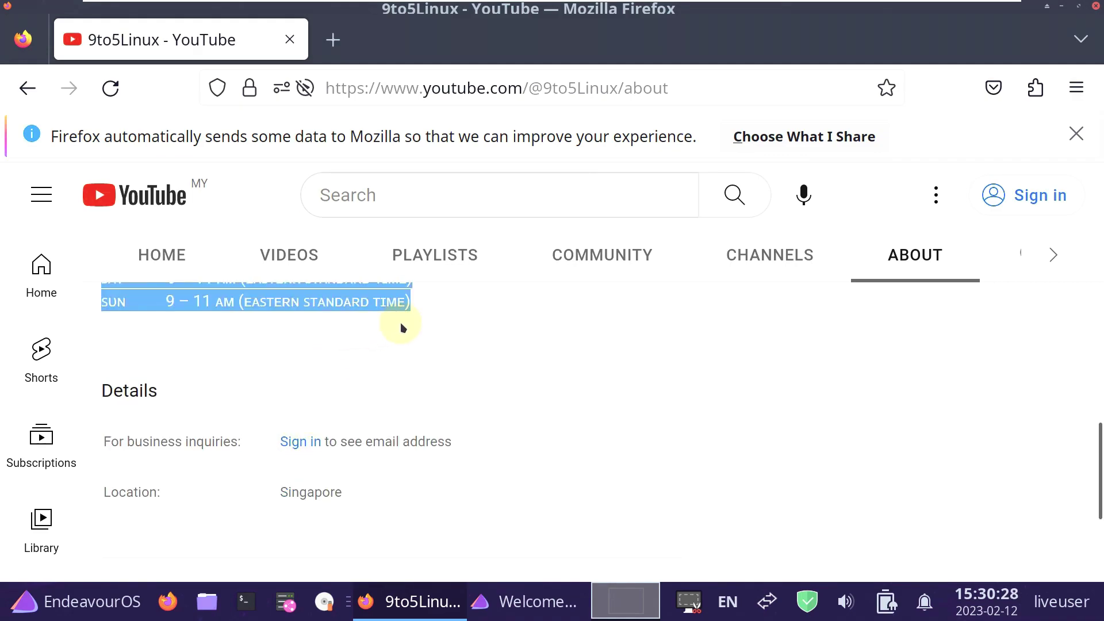
scroll(444, 370, "up", 2)
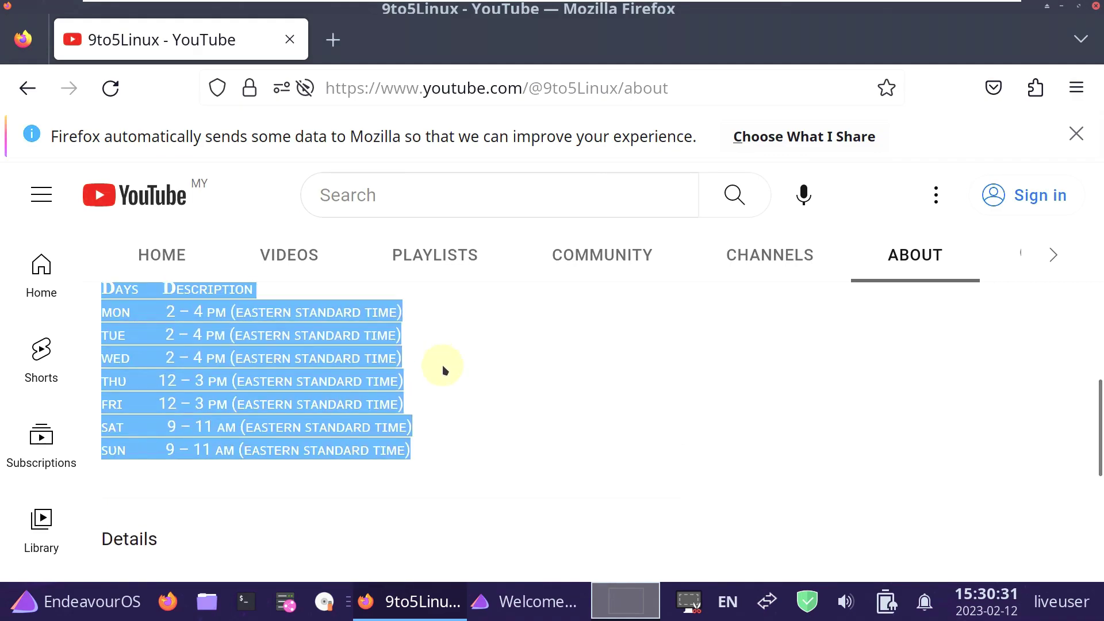
scroll(443, 363, "up", 3)
left_click_drag(545, 388, 101, 383)
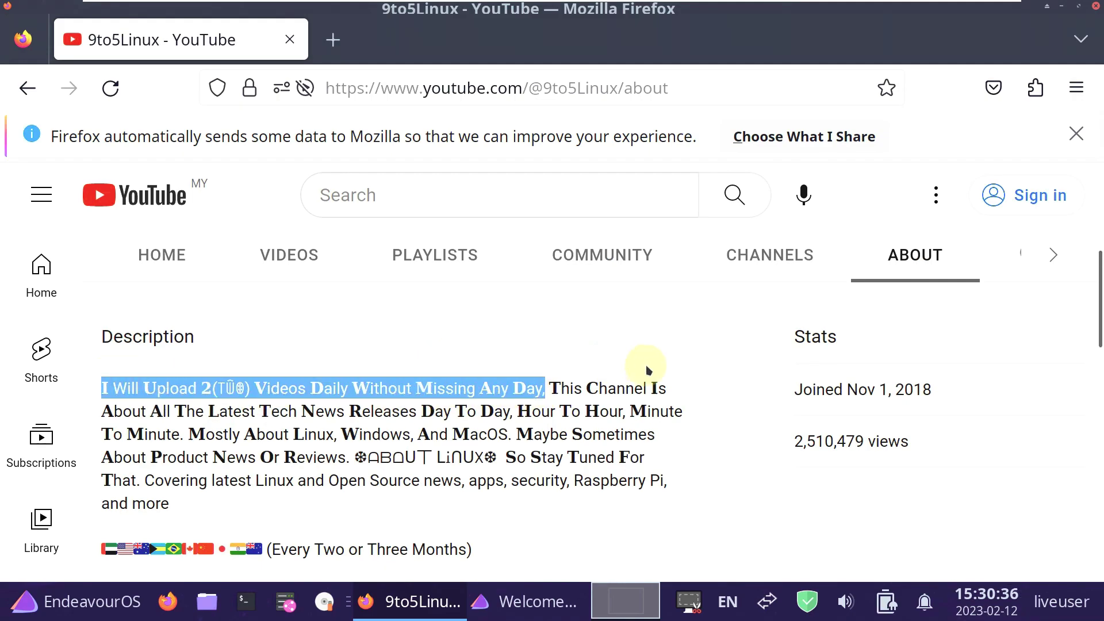
scroll(719, 313, "up", 4)
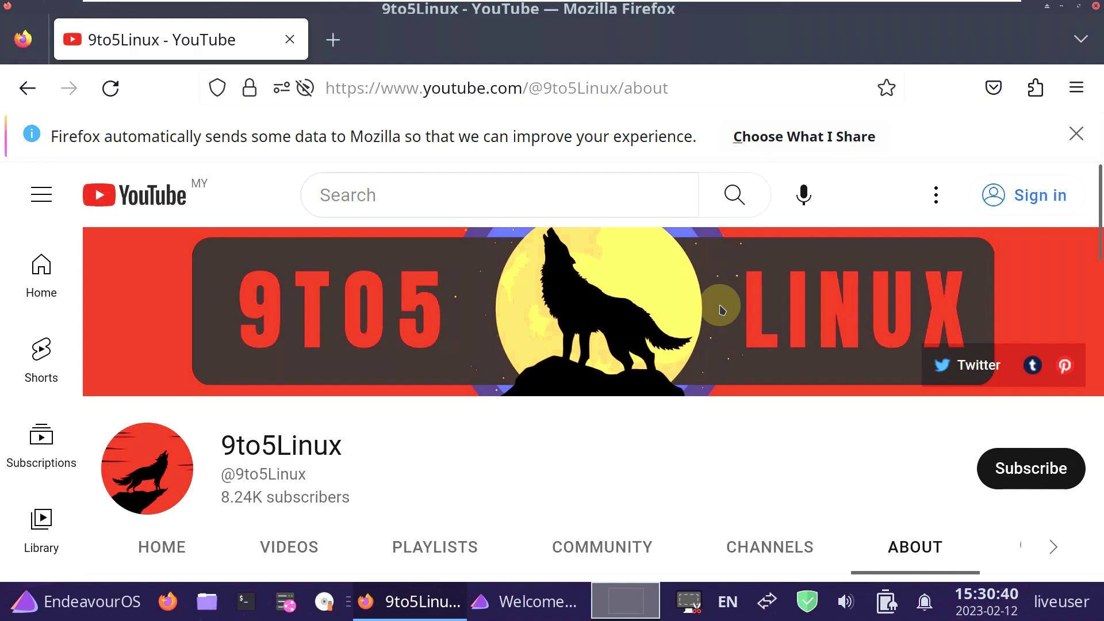
Try subscribing to 9to5Linux, dismiss the sign-in prompt, and close Firefox.
left_click(1073, 468)
left_click(578, 436)
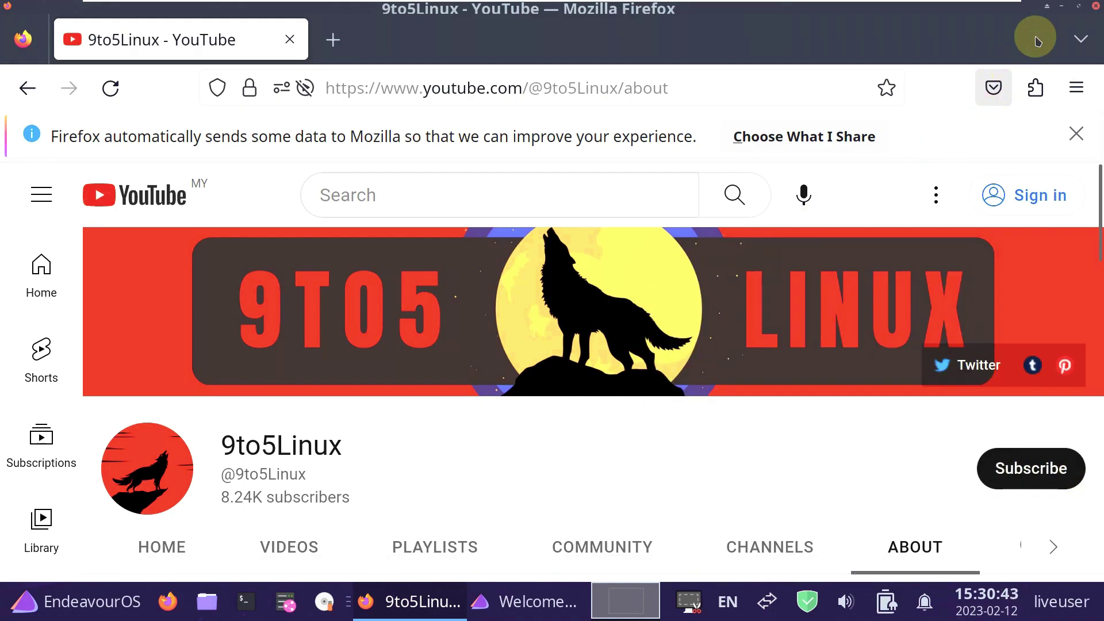
left_click(1095, 13)
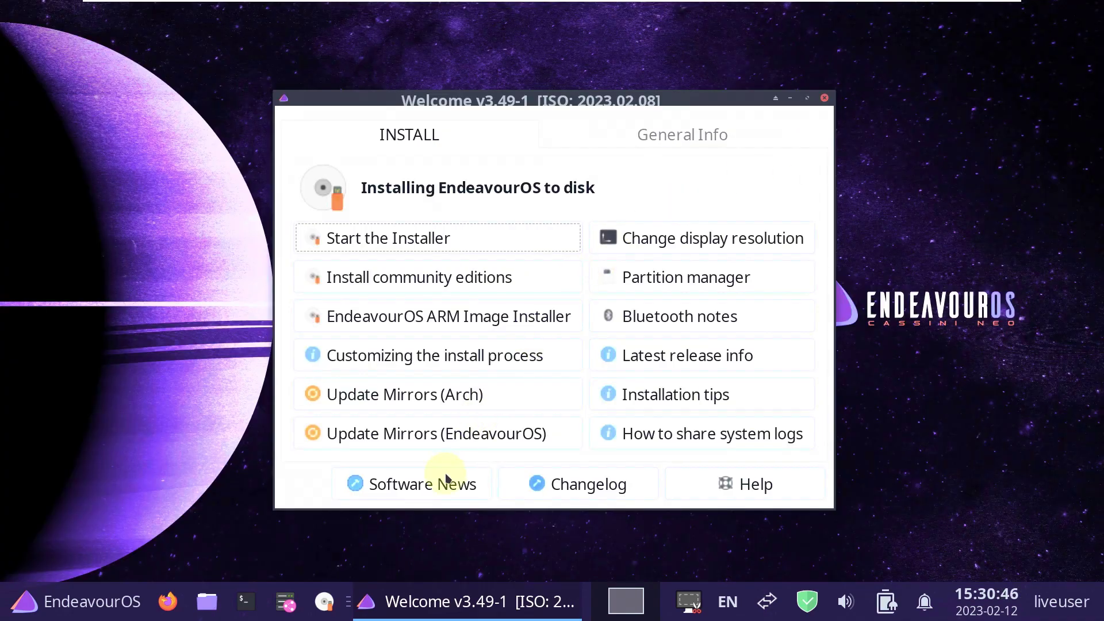
View Welcome's General Info tab, close Welcome, and open the application menu.
left_click(684, 131)
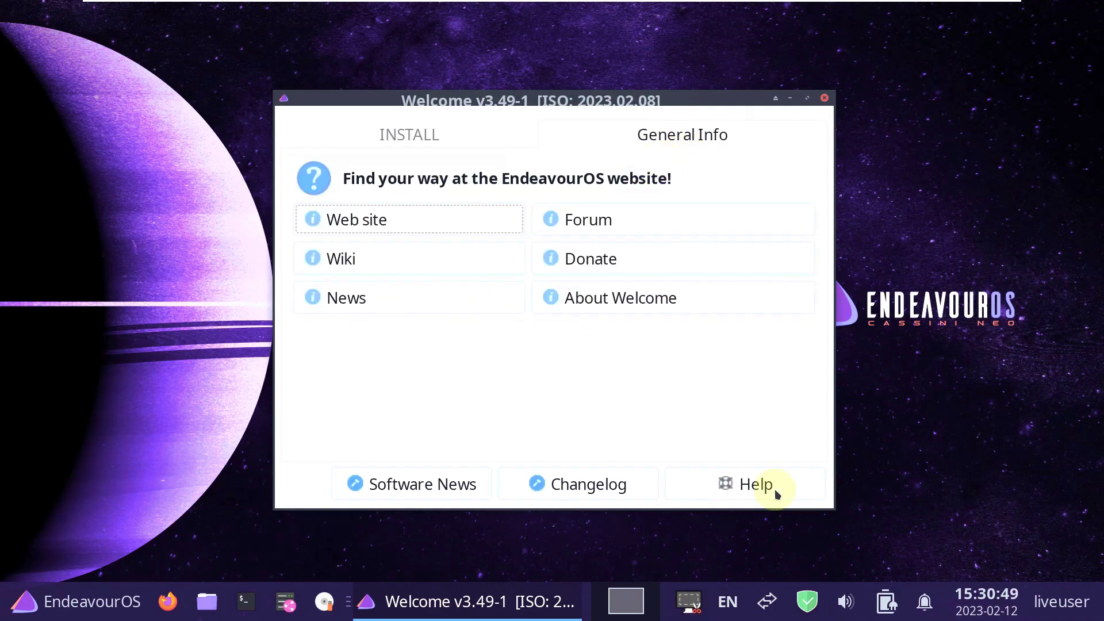
left_click(824, 99)
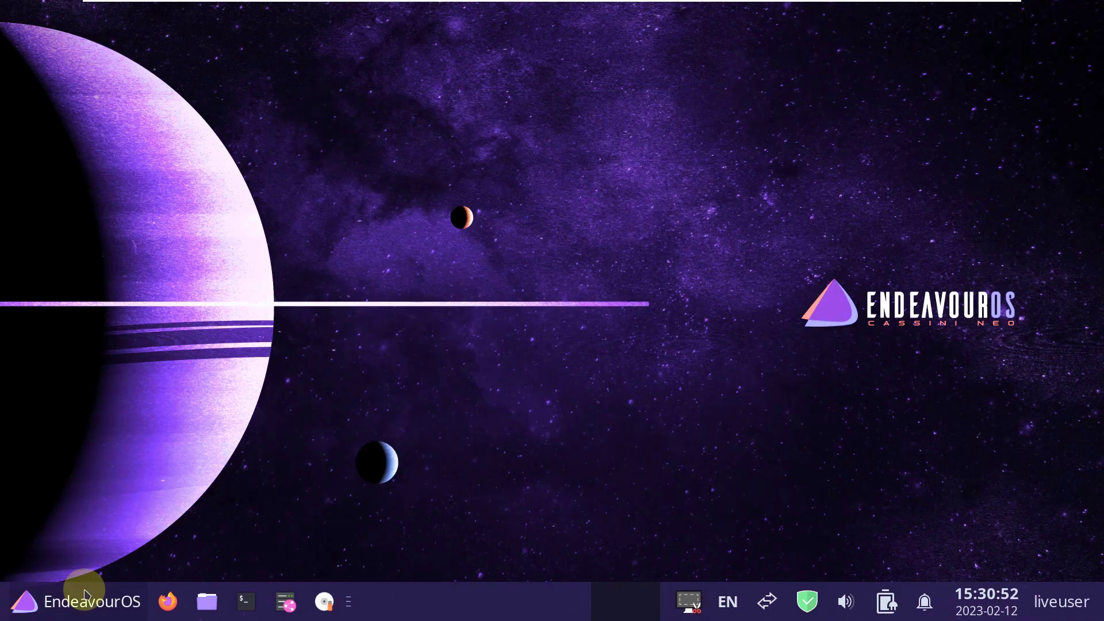
left_click(86, 594)
Launch Task Manager, scroll the process list, and enlarge the CPU and memory graphs.
left_click(444, 474)
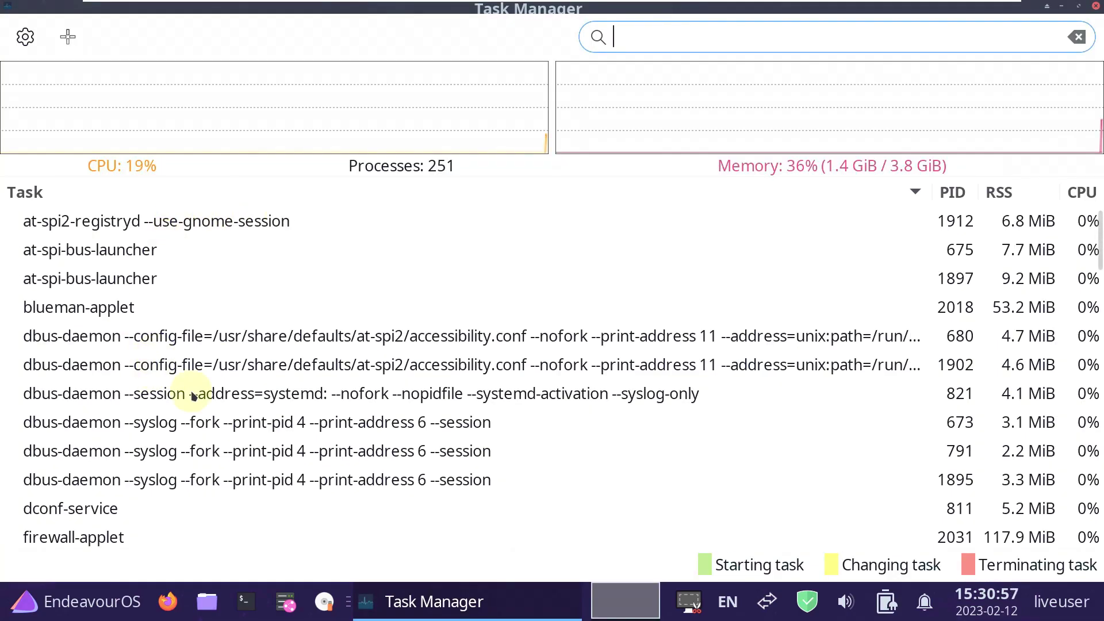
scroll(188, 311, "down", 4)
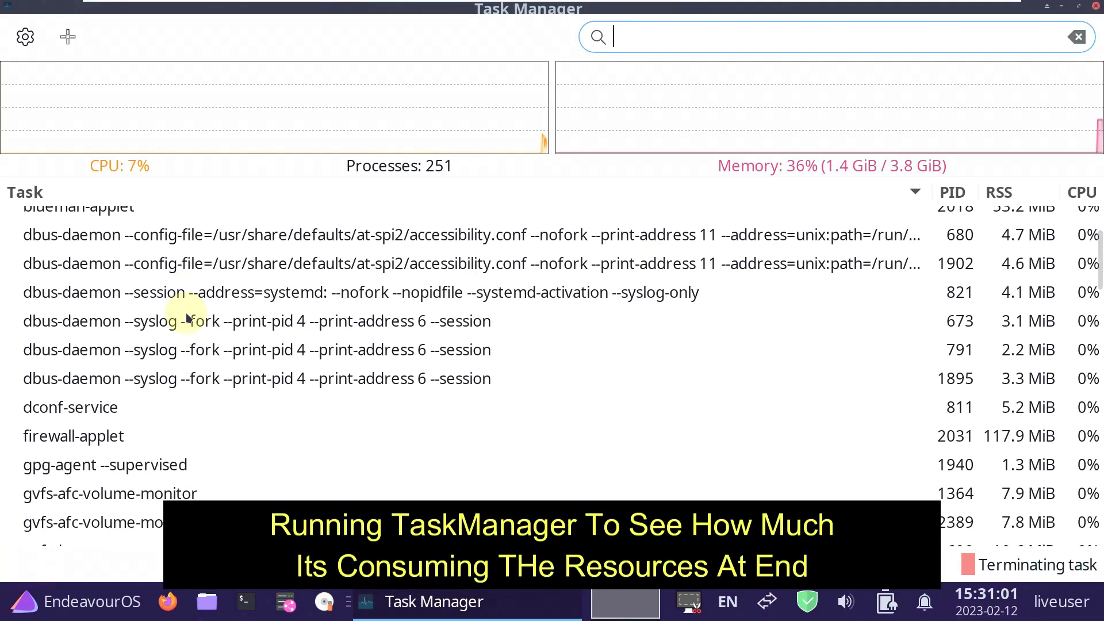
scroll(216, 443, "down", 15)
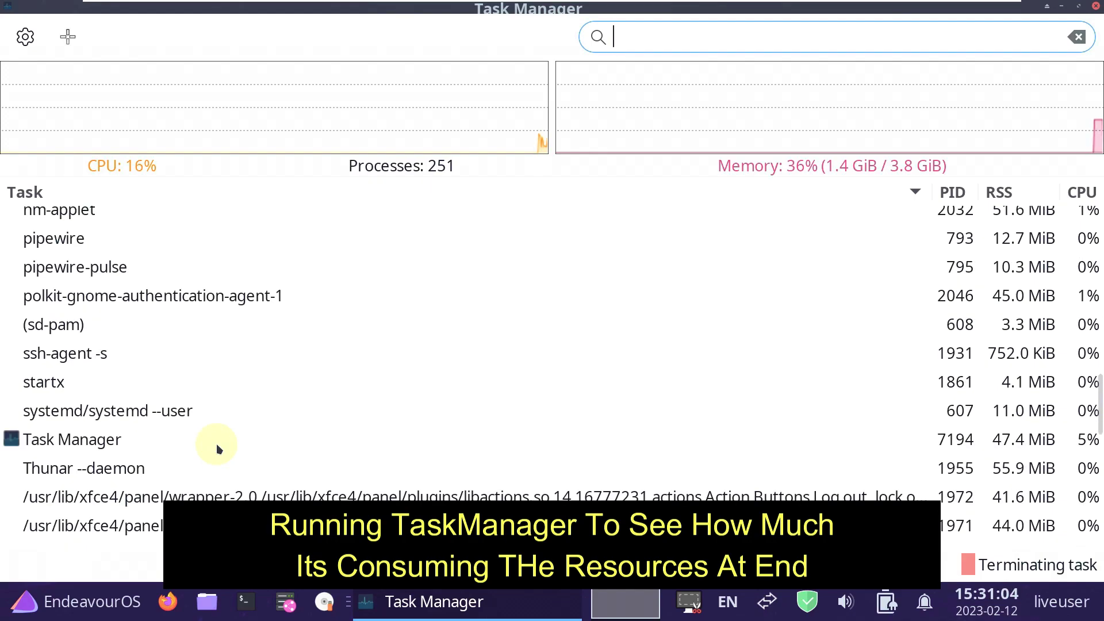
scroll(216, 443, "up", 18)
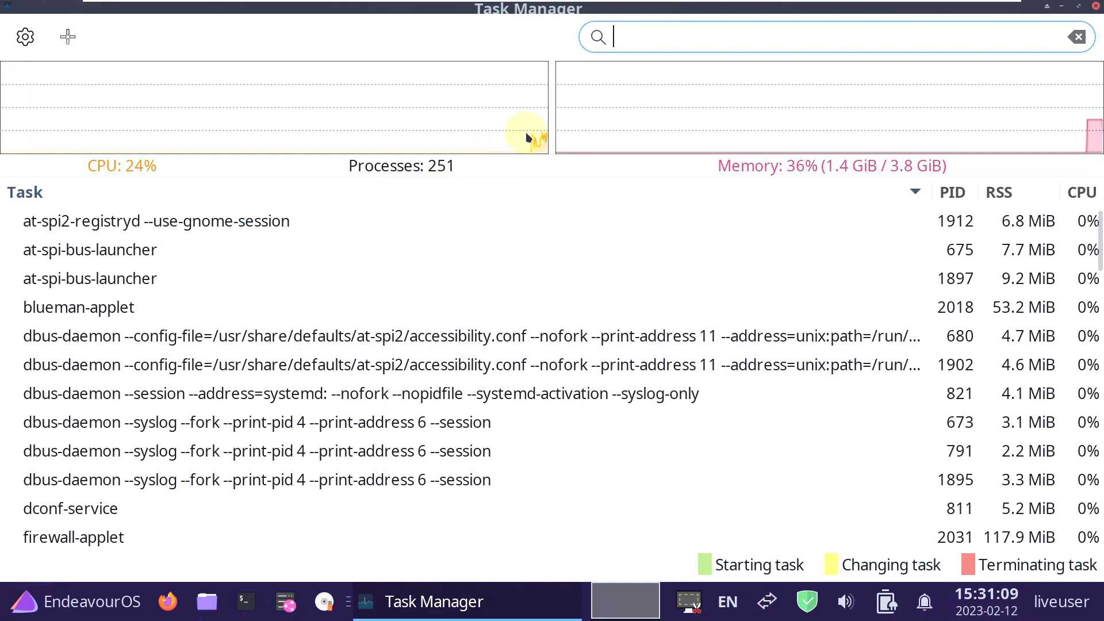
left_click_drag(550, 153, 559, 313)
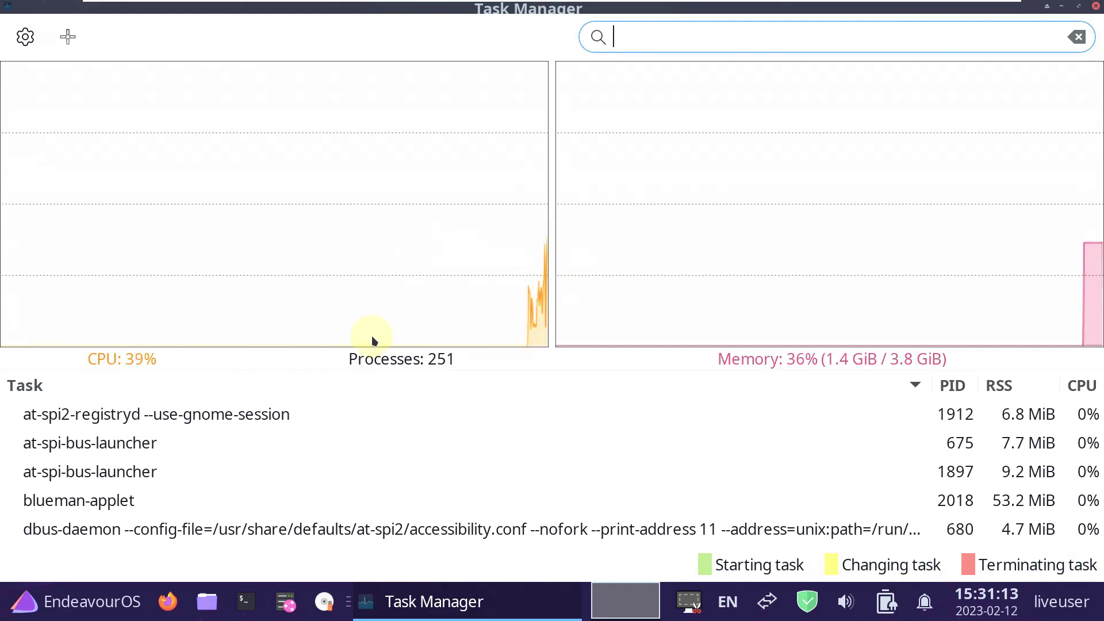
mouse_move(373, 340)
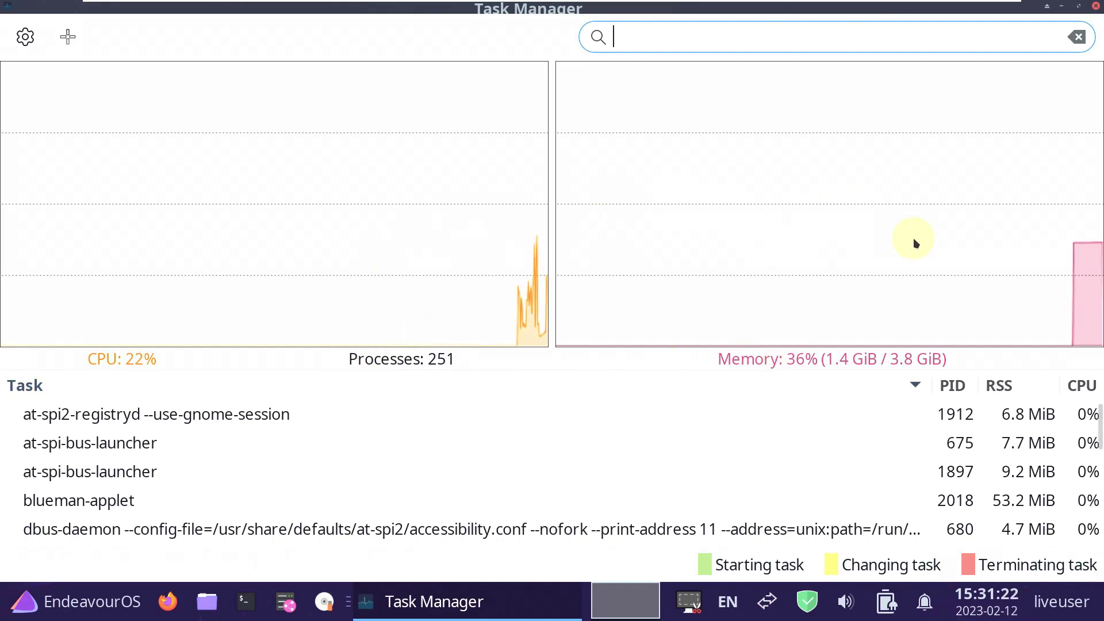
Close Task Manager and reopen the application menu with its search field focused.
left_click(1095, 7)
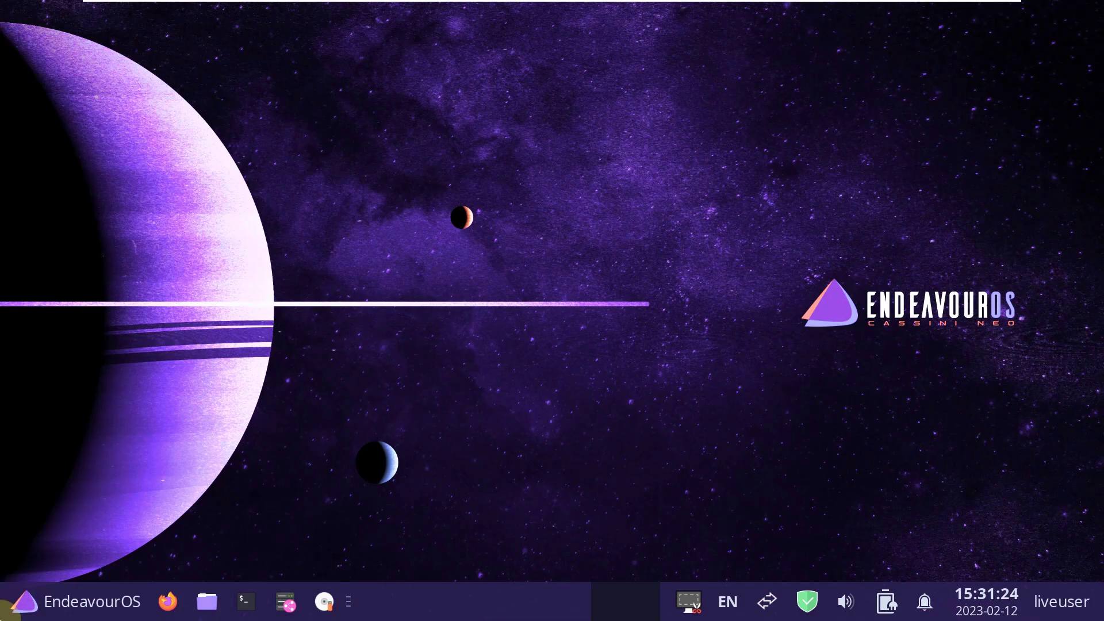
left_click(20, 605)
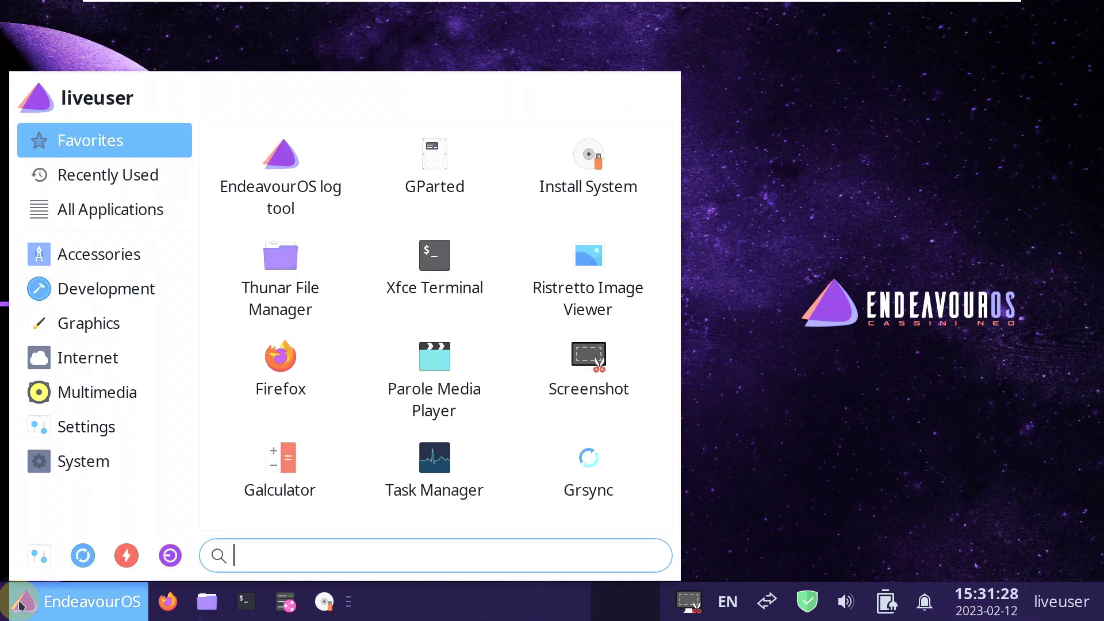
left_click(211, 561)
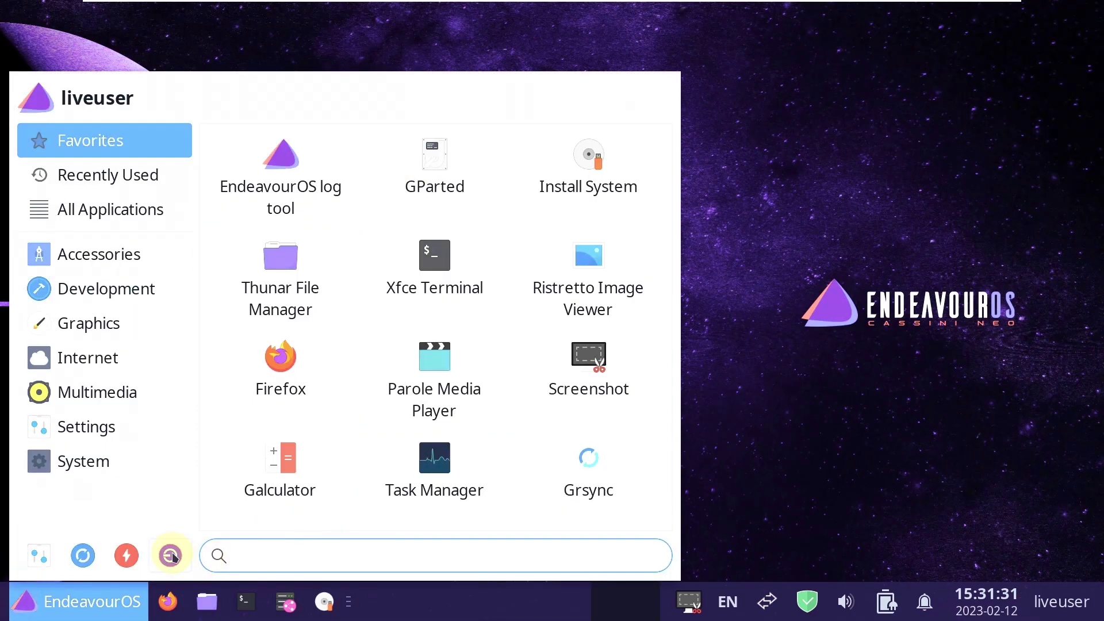